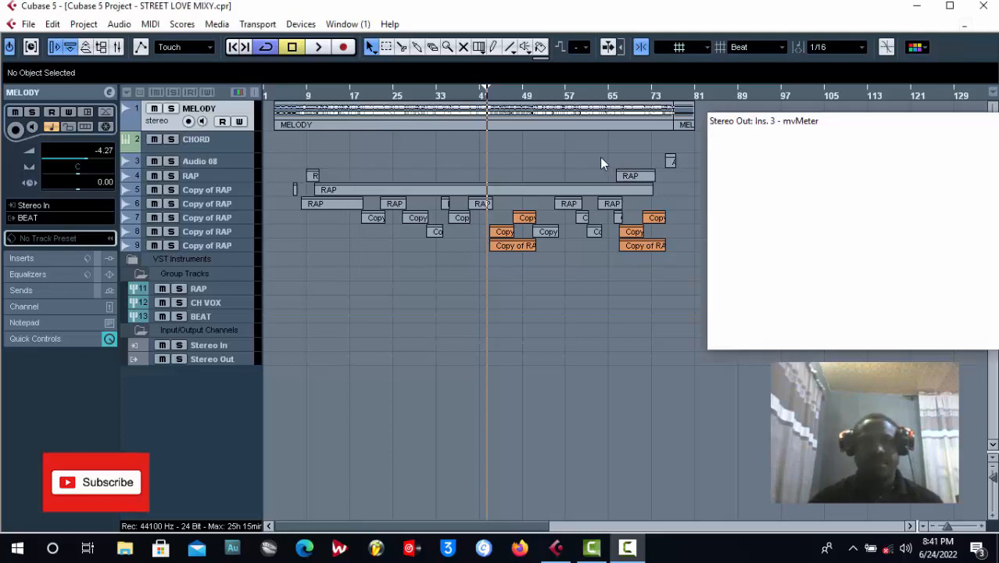
# - Play the mix from about bar 41 to monitor its peak level on mvMeter, stop, and return the playhead to that bar
pyautogui.click(319, 47)
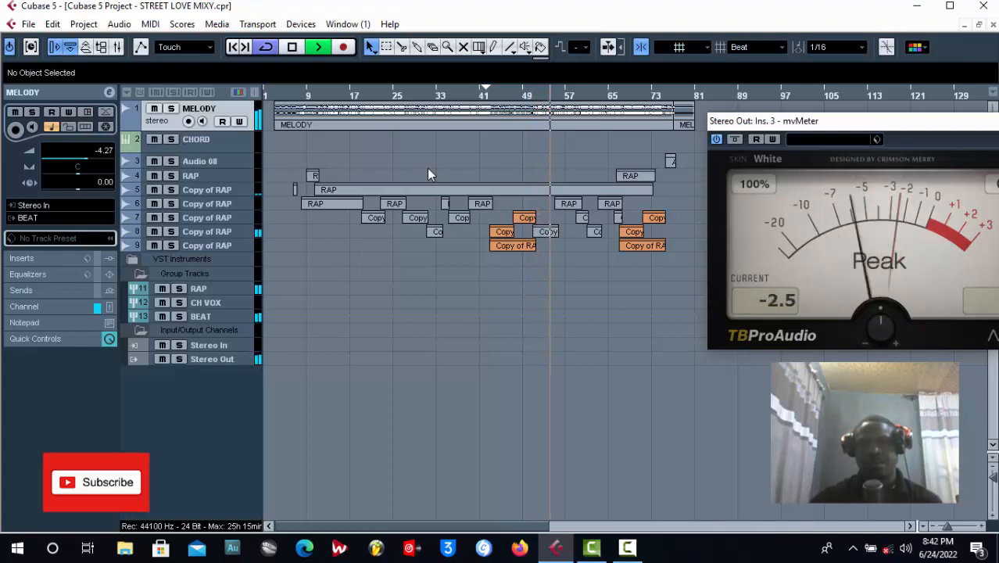
pyautogui.moveTo(828, 131)
pyautogui.mouseDown()
pyautogui.moveTo(782, 153)
pyautogui.moveTo(813, 141)
pyautogui.mouseUp()
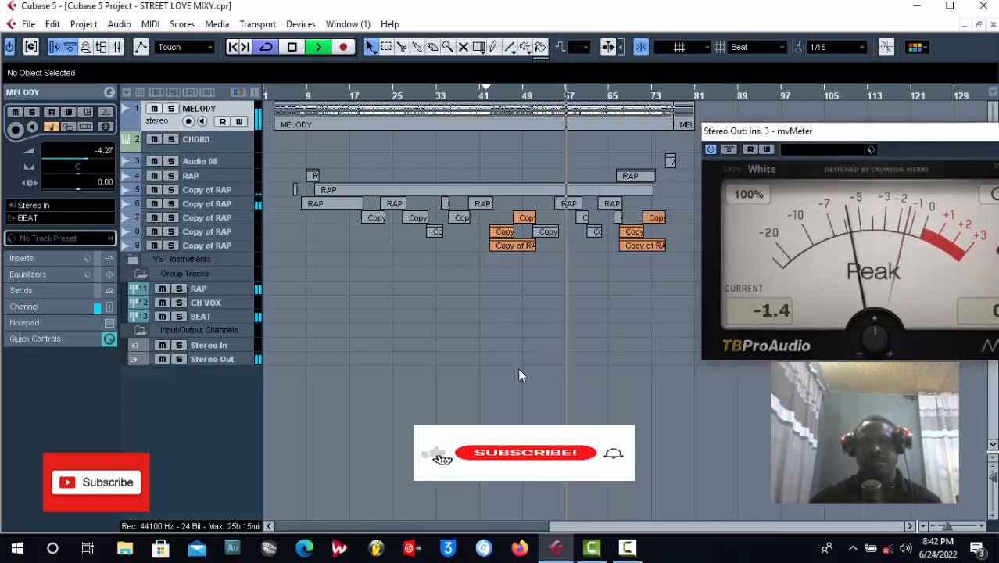
pyautogui.click(188, 121)
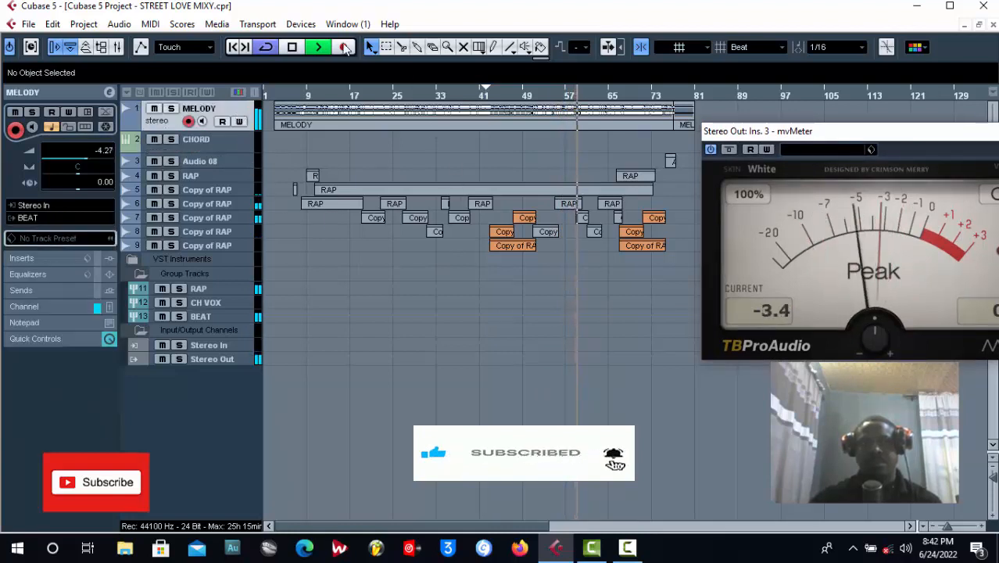
pyautogui.press('space')
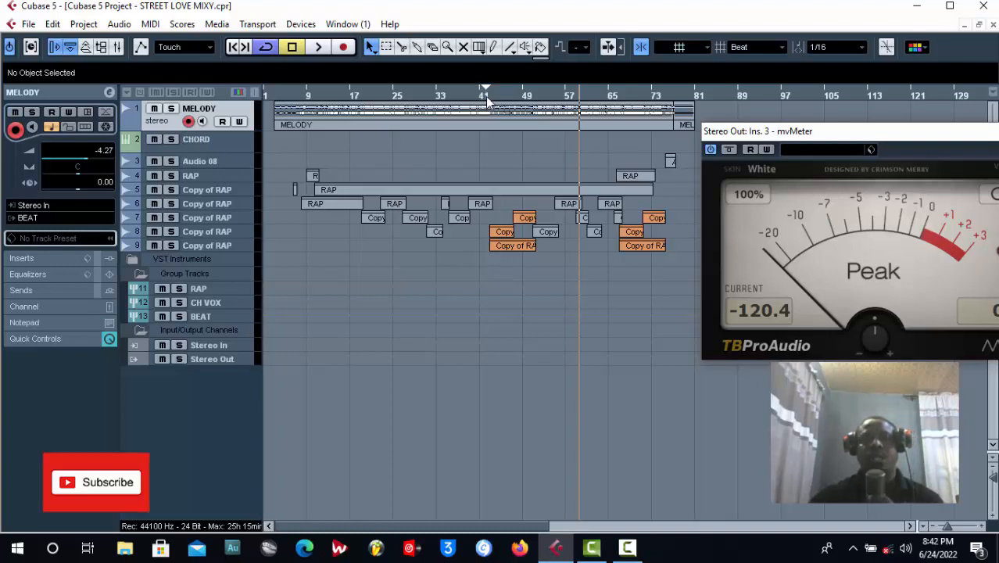
pyautogui.click(486, 96)
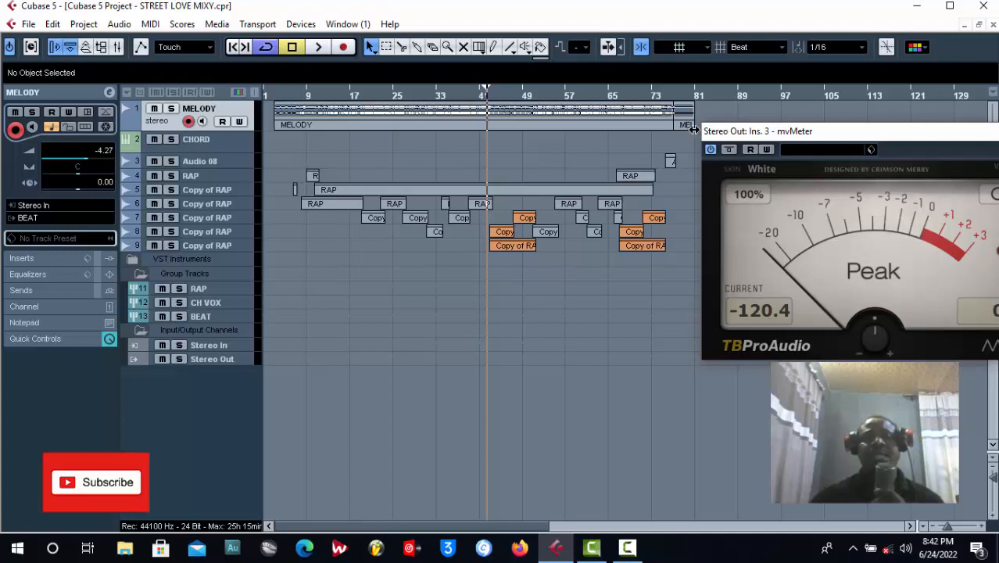
pyautogui.moveTo(743, 132); pyautogui.dragTo(761, 126)
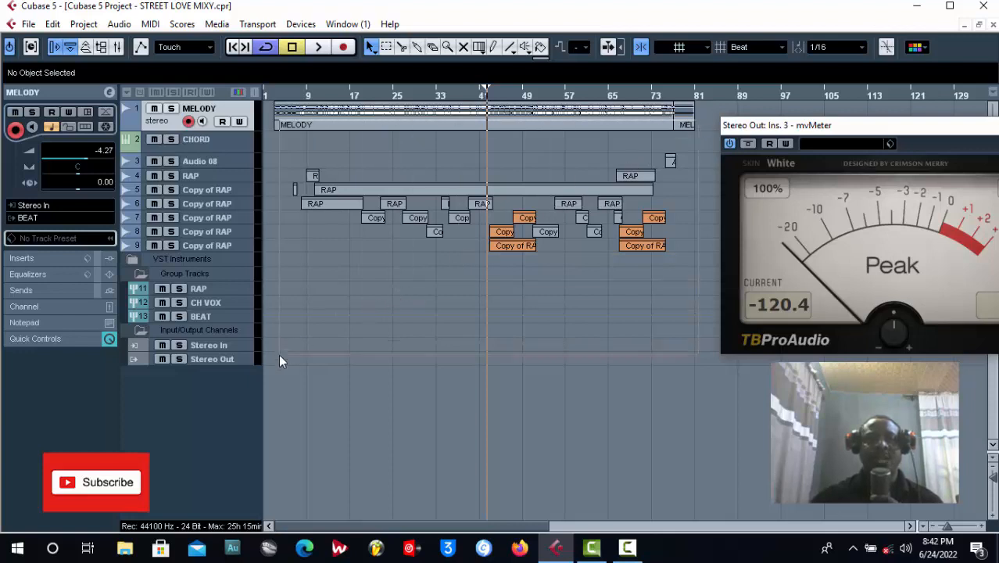
# - Set the left and right locators around all events in the project and reduce the track heights
pyautogui.hotkey('ctrl', 'a')
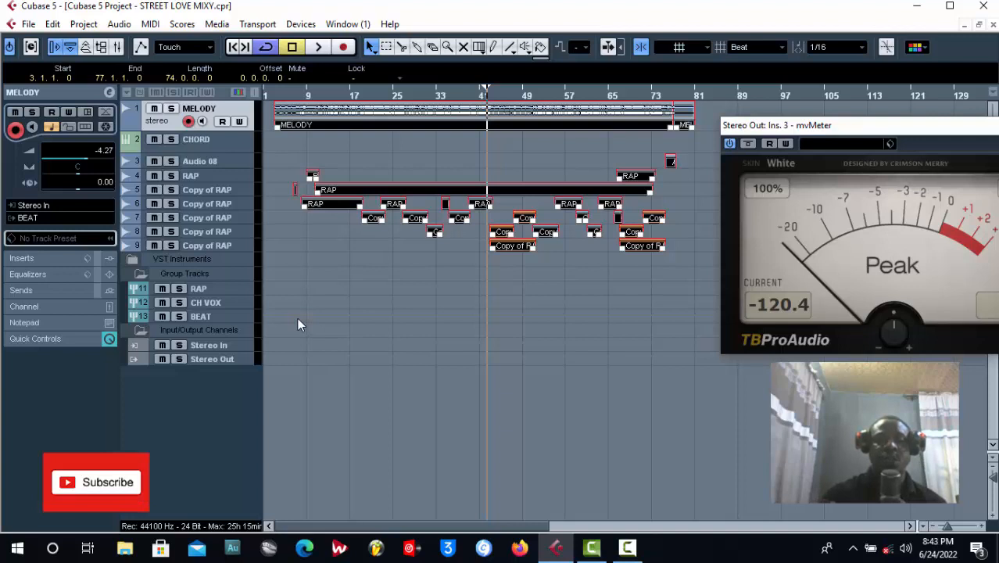
pyautogui.press('p')
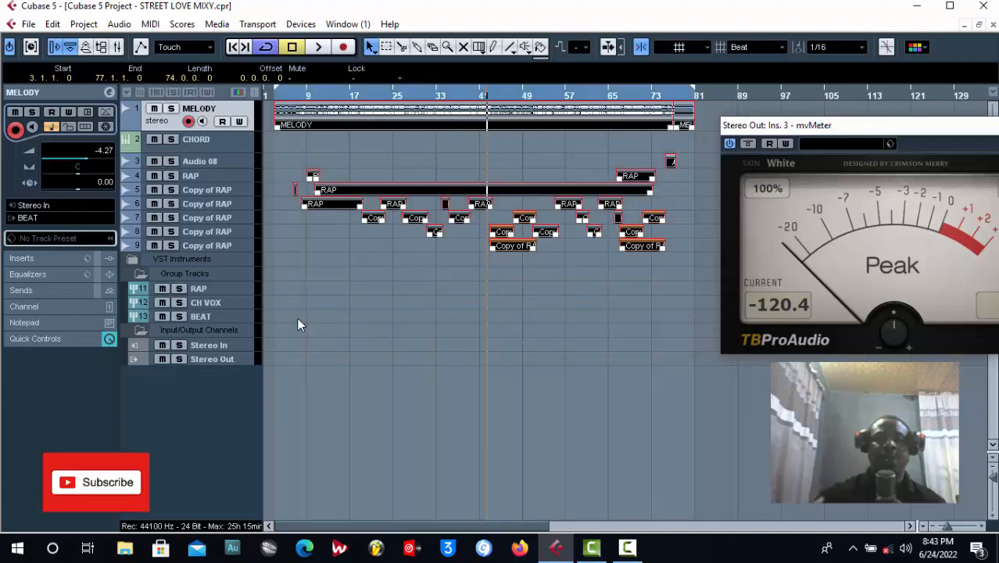
pyautogui.click(509, 145)
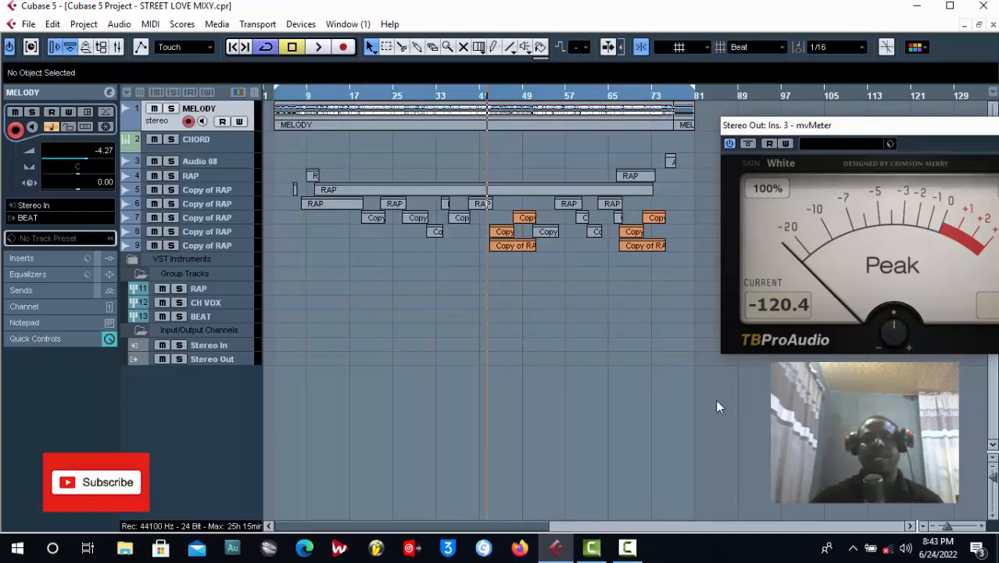
pyautogui.click(993, 478)
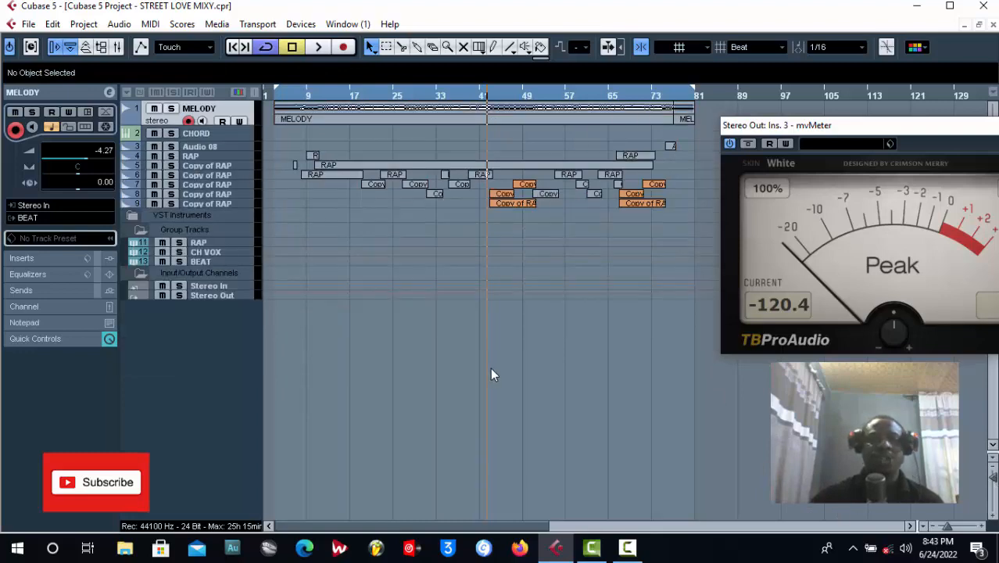
# - Inspect the Stereo Out channel's inserts, reset mvMeter's maximum peak reading, and return to the maximized project window
pyautogui.press('F3')
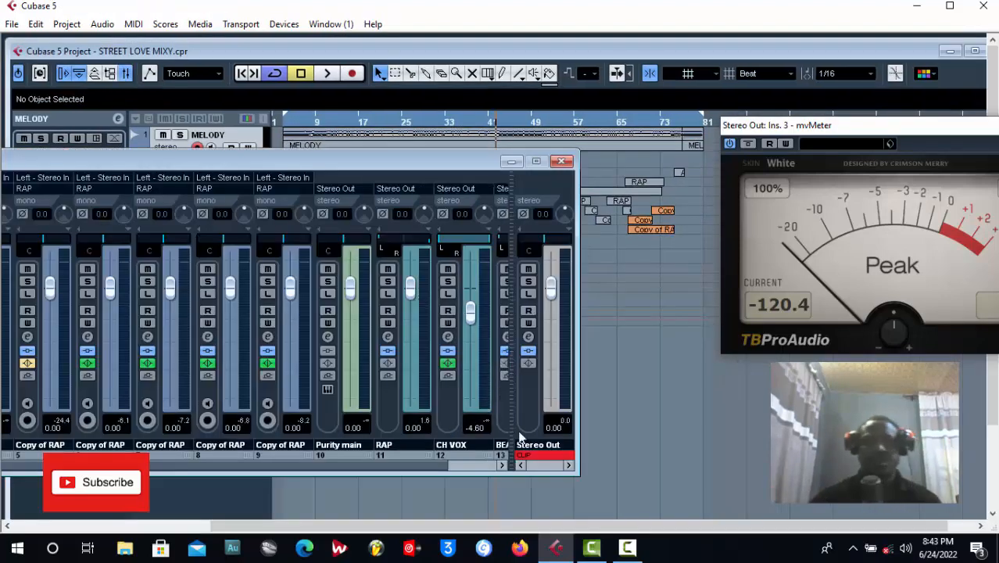
pyautogui.click(529, 336)
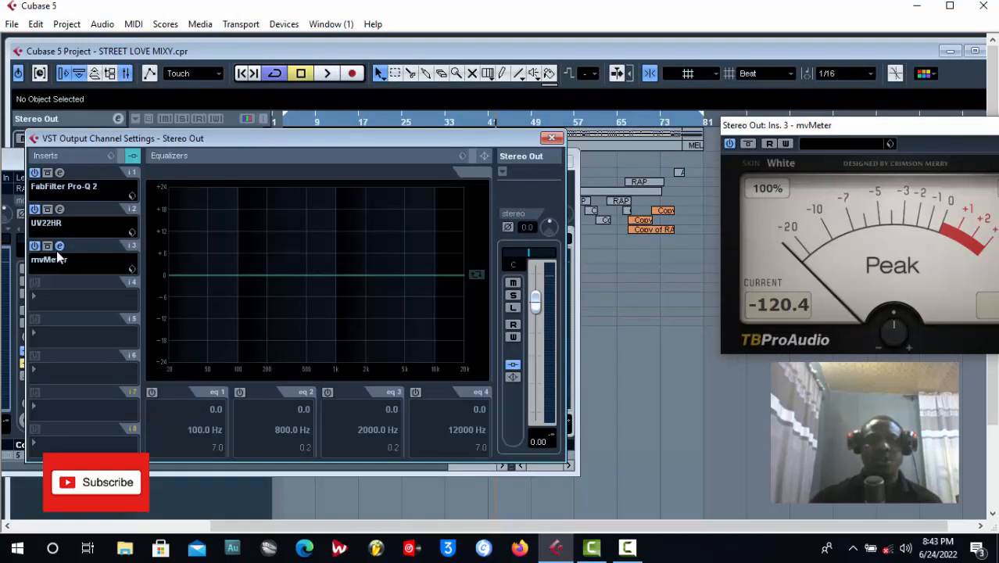
pyautogui.moveTo(740, 124); pyautogui.dragTo(619, 134)
pyautogui.click(907, 323)
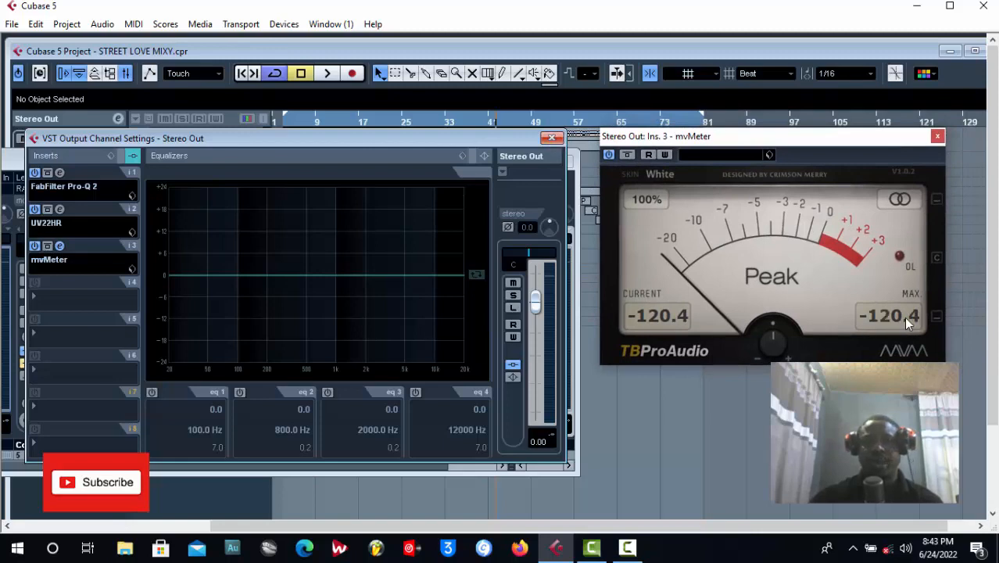
pyautogui.click(562, 162)
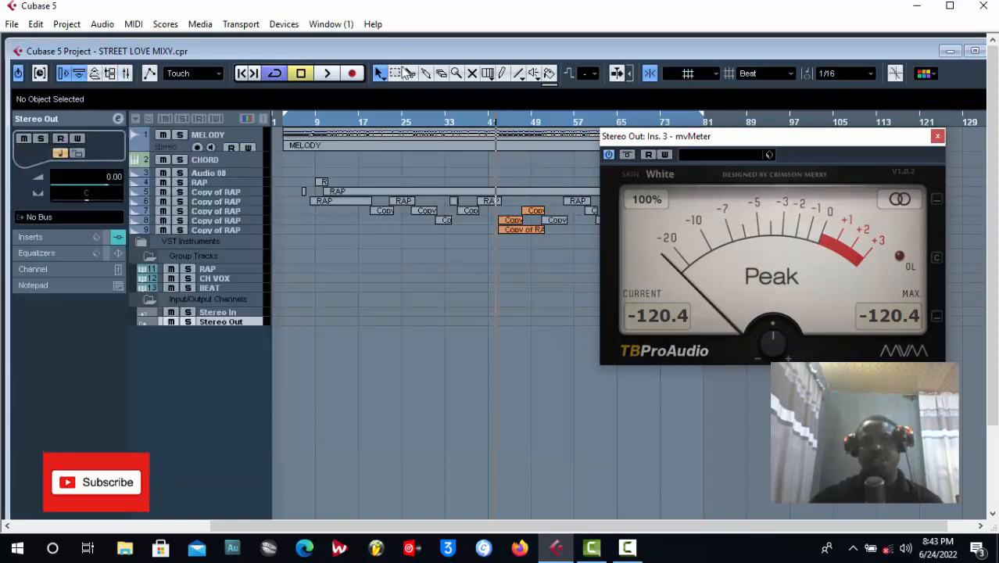
pyautogui.doubleClick(403, 50)
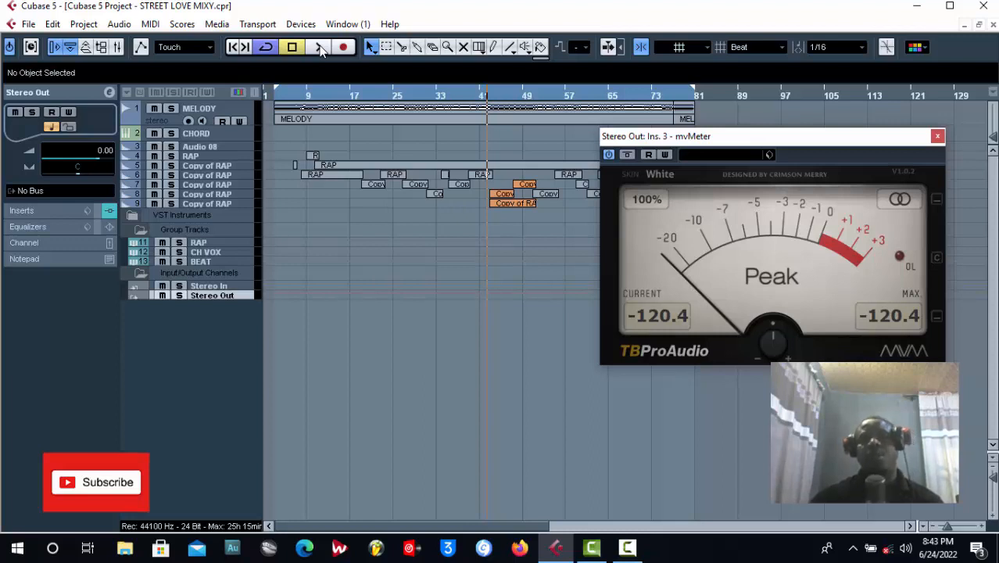
# - Play a short section to check the maximum peak on mvMeter, stop playback, and move the meter off the tracks
pyautogui.click(319, 48)
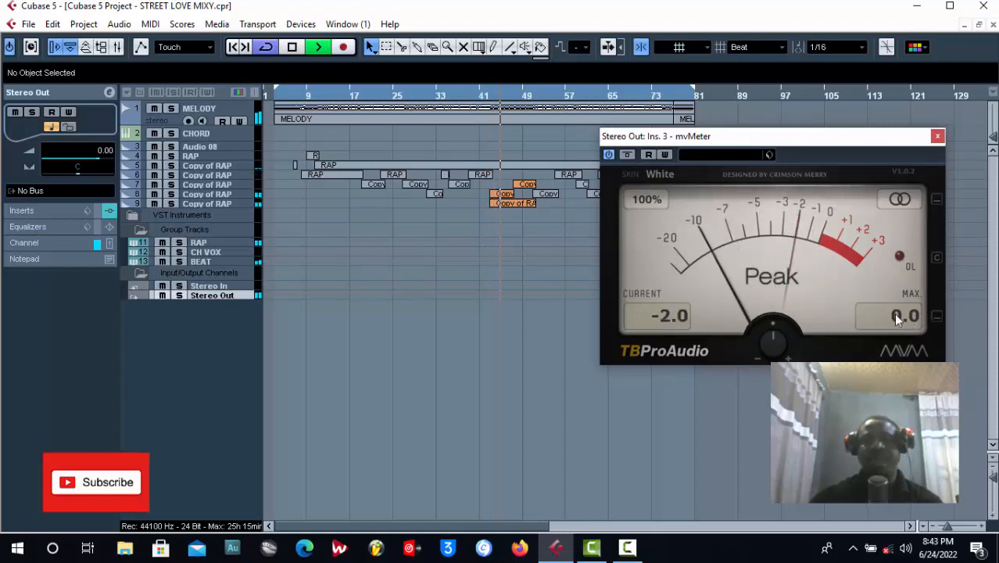
pyautogui.click(323, 50)
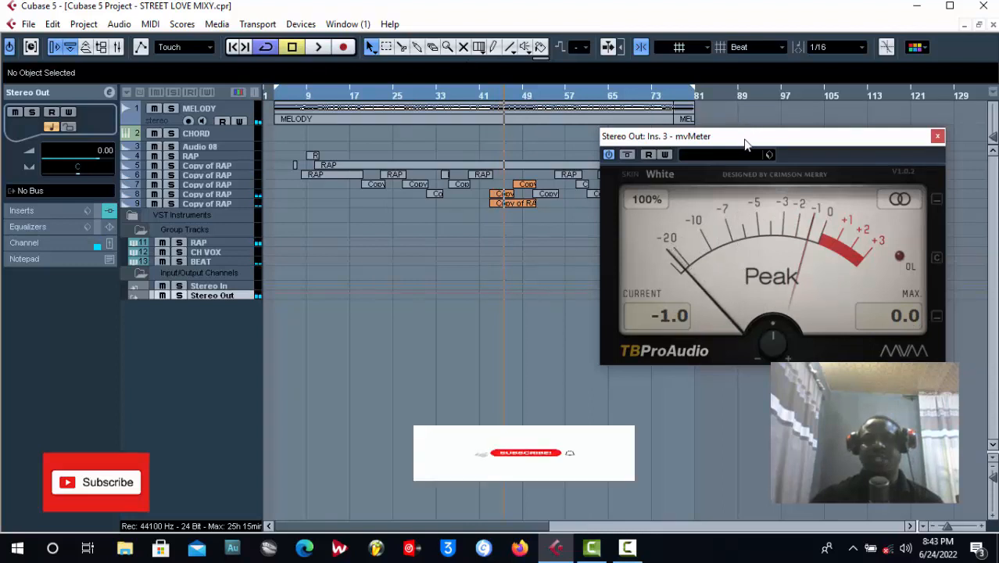
pyautogui.moveTo(744, 140); pyautogui.dragTo(728, 256)
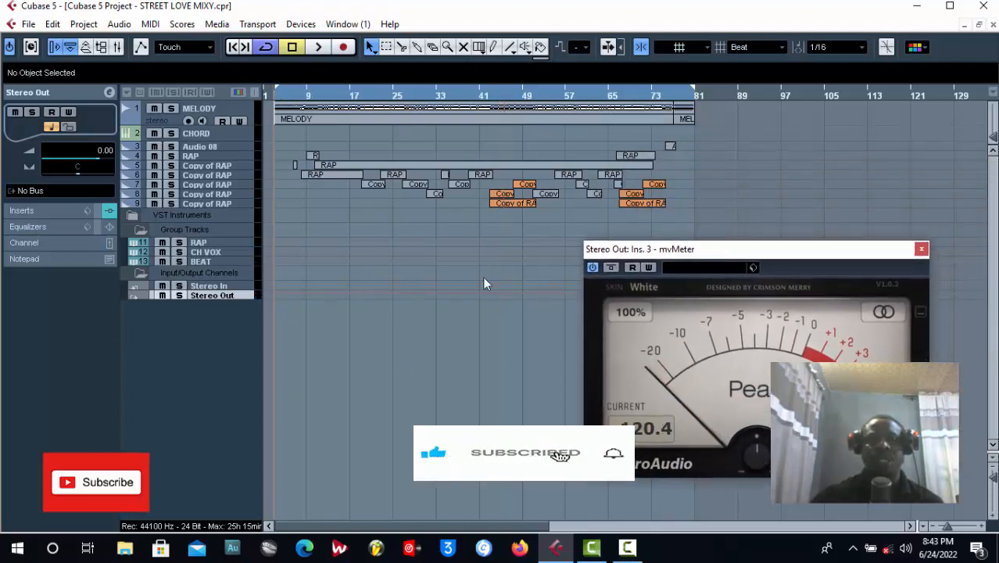
# - Start an audio mixdown export of the Stereo Out channel and name the file STRRET
pyautogui.click(29, 24)
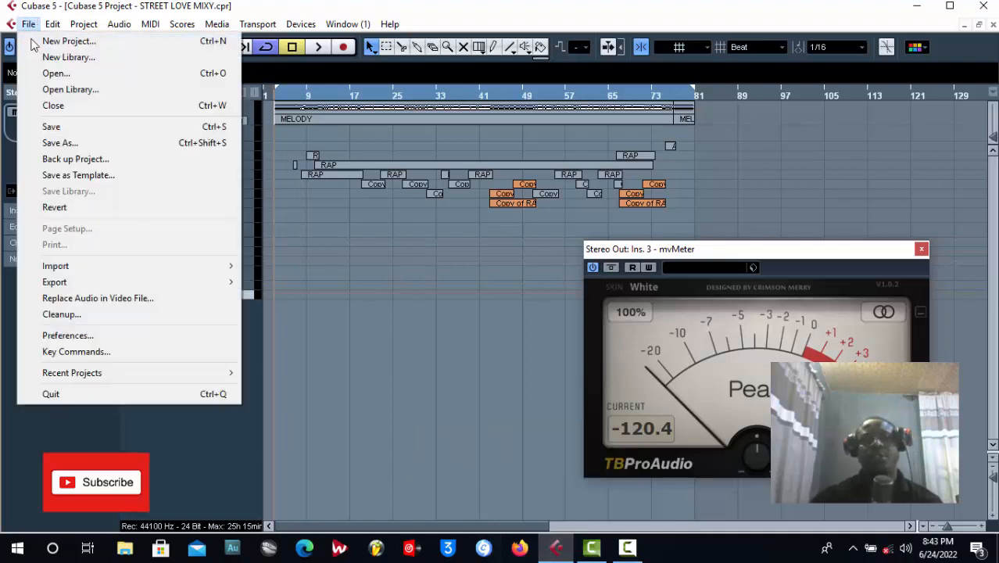
pyautogui.moveTo(211, 283)
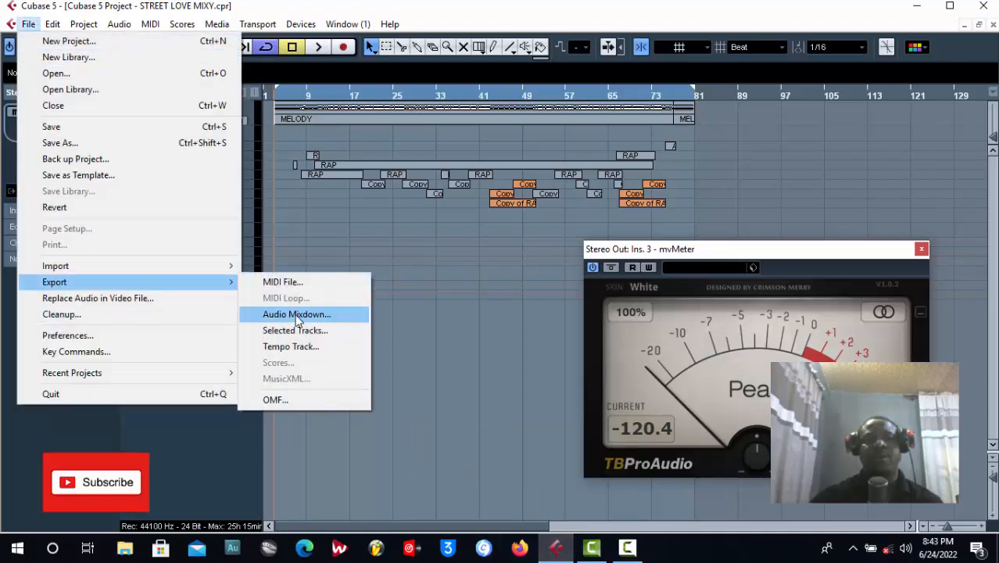
pyautogui.click(298, 314)
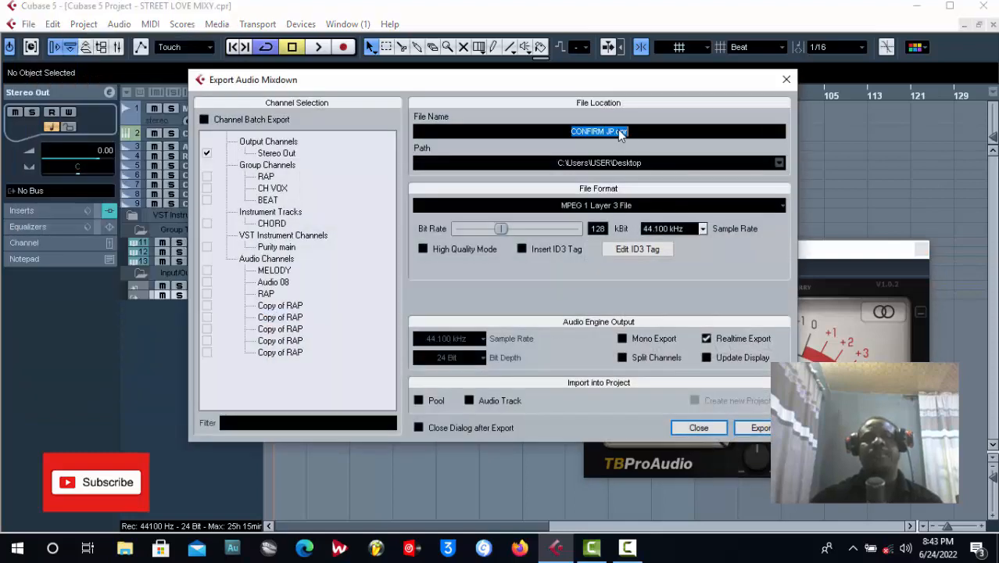
pyautogui.click(642, 135)
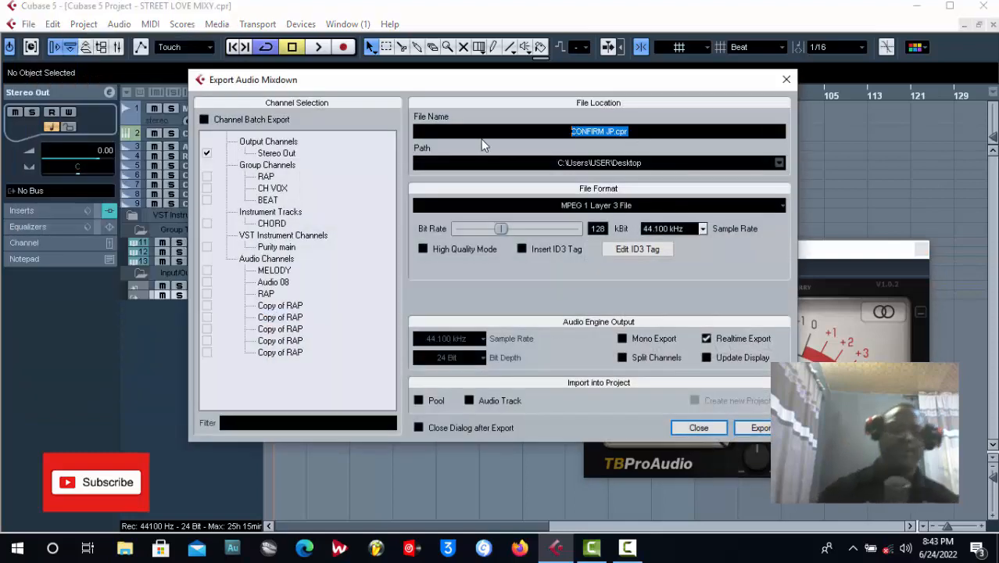
pyautogui.write('STRRET ')
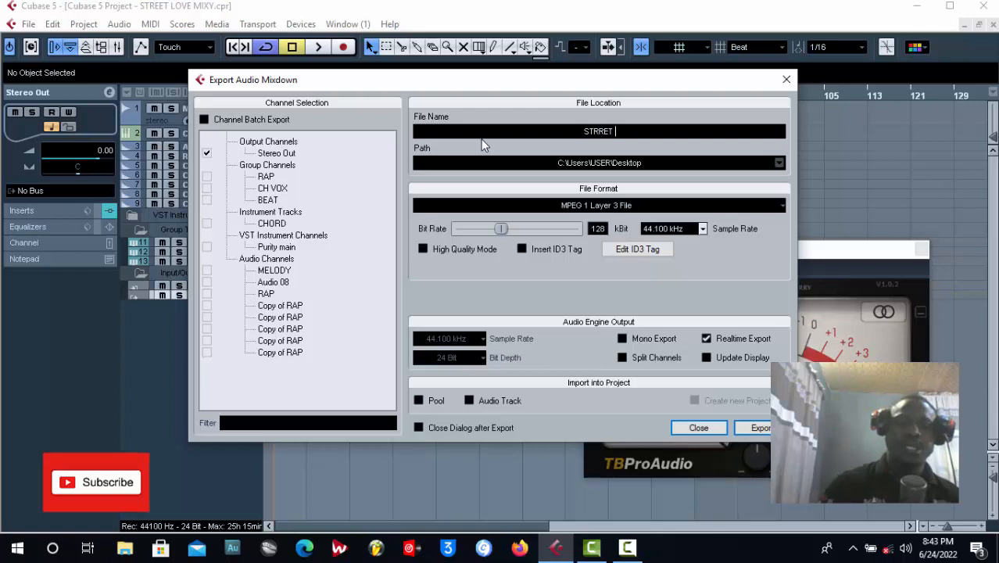
pyautogui.write('OF')
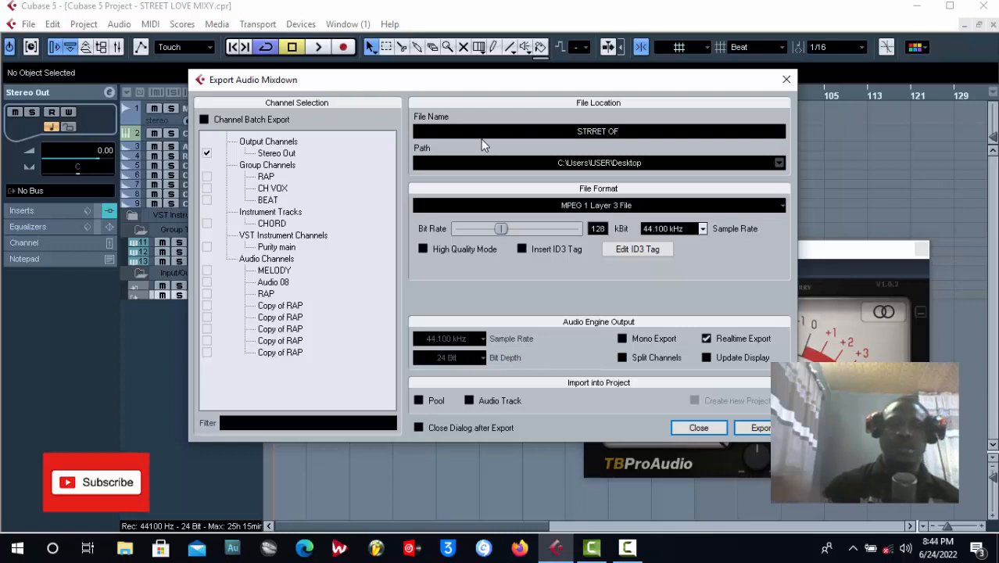
pyautogui.press('BackSpace')
pyautogui.press('BackSpace')
pyautogui.press('BackSpace')
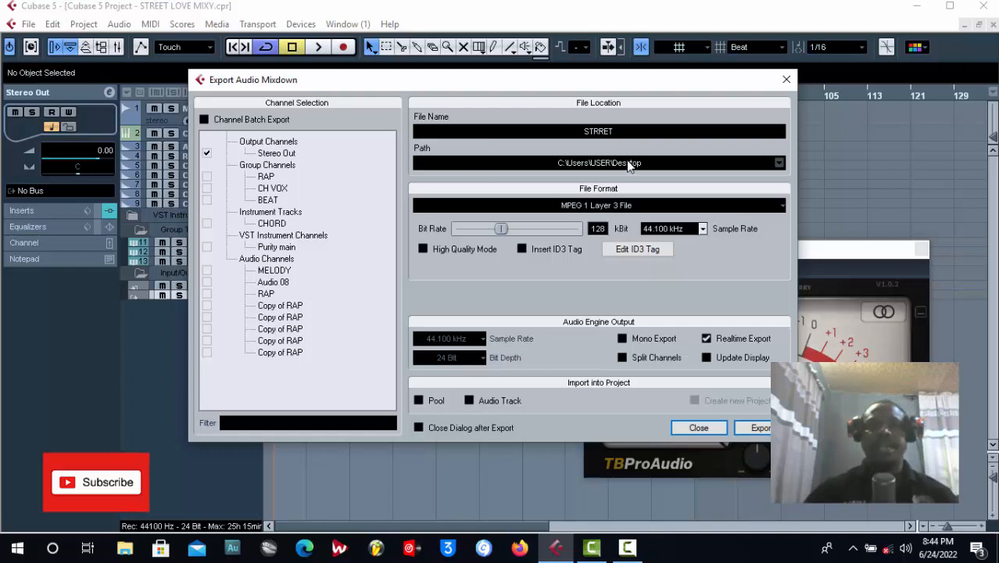
# - Set the mixdown format to Wave File, export it to the desktop, and close the export dialog
pyautogui.click(603, 206)
pyautogui.click(544, 227)
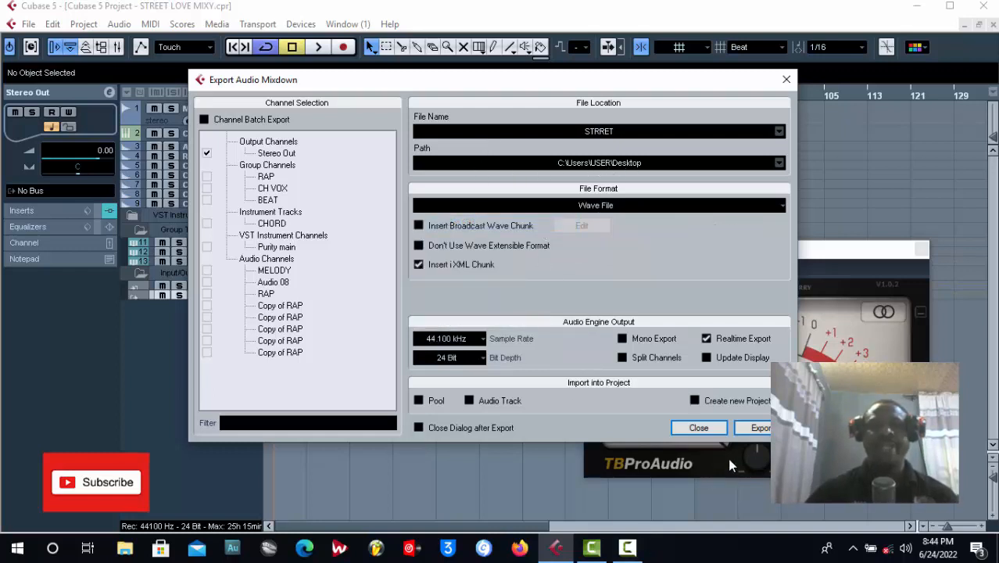
pyautogui.click(755, 427)
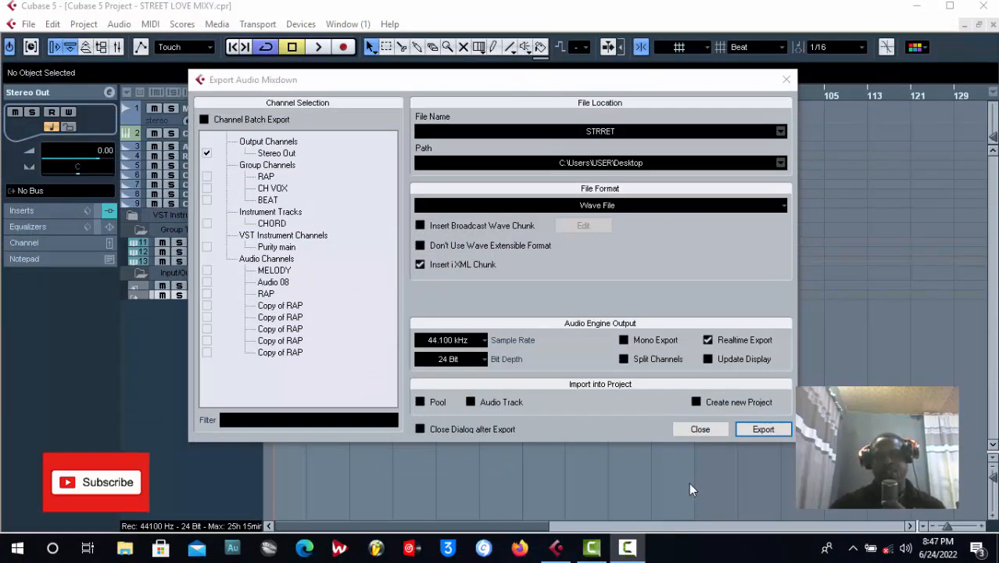
pyautogui.click(700, 430)
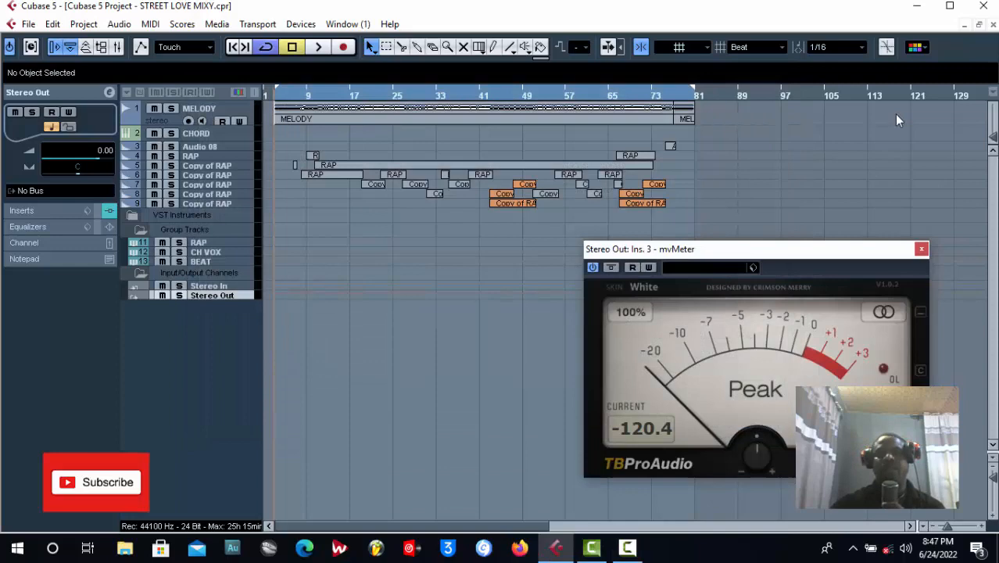
# - Minimize Cubase, launch Adobe Audition, and open STRRET.wav from the desktop in its waveform editor
pyautogui.click(920, 11)
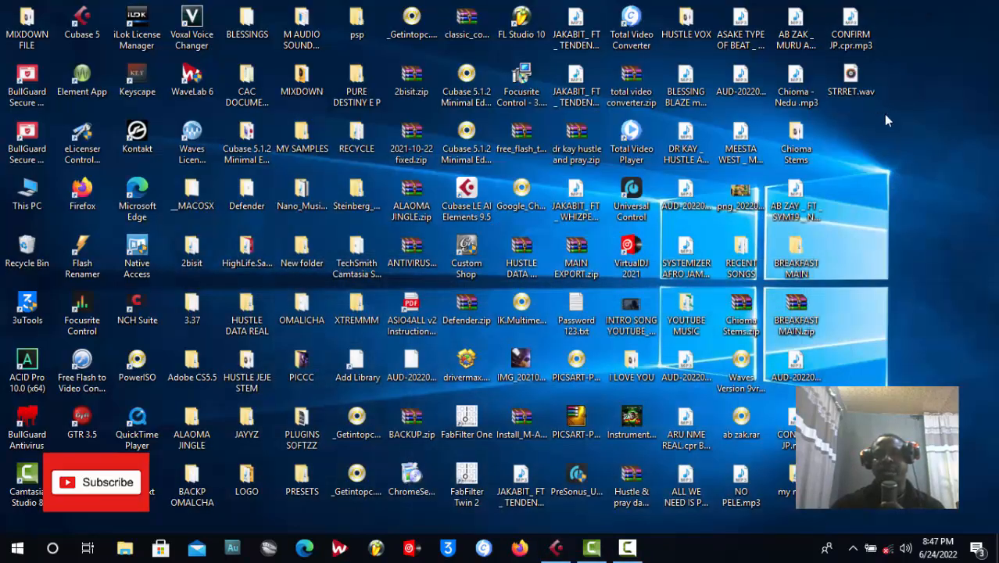
pyautogui.click(868, 88)
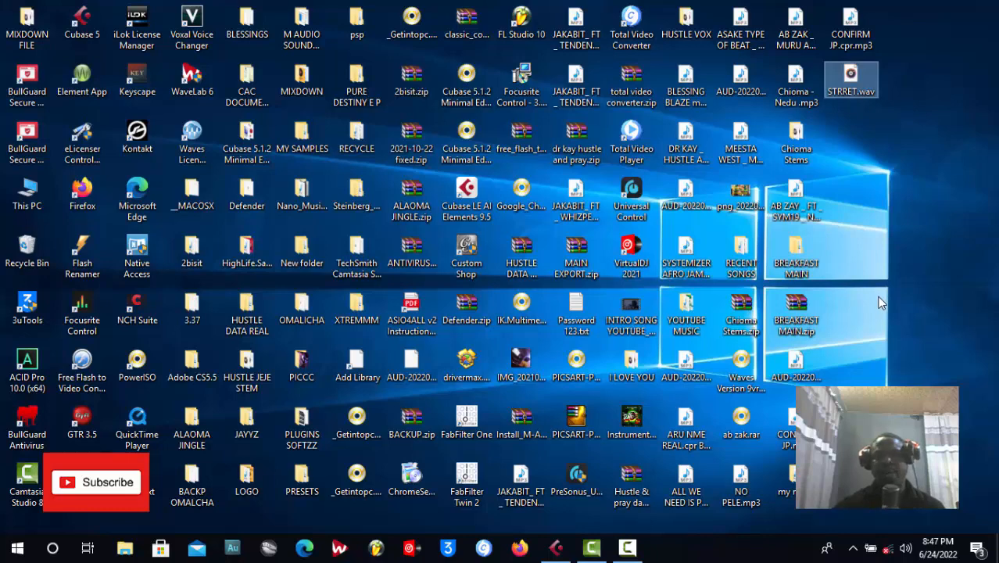
pyautogui.click(233, 548)
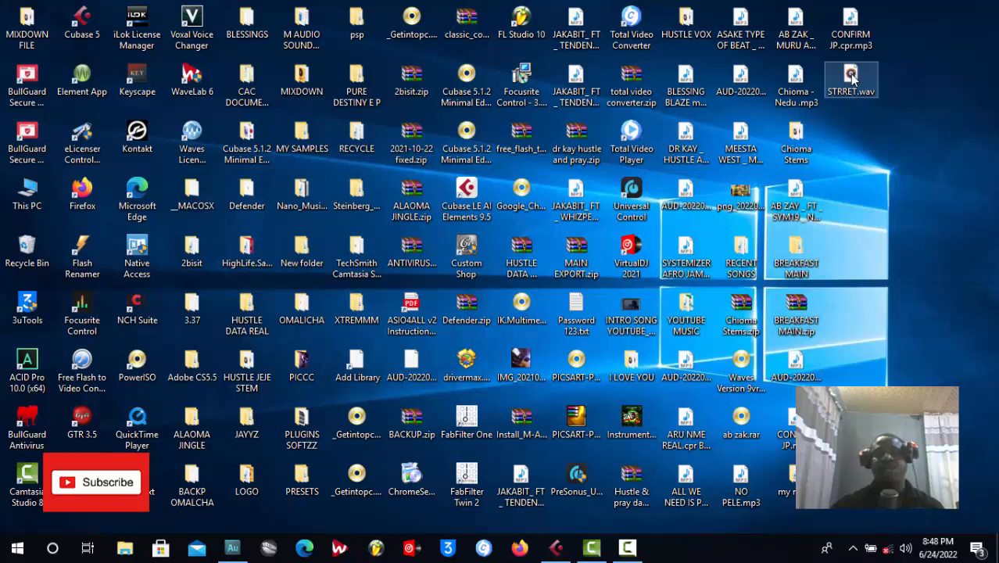
pyautogui.moveTo(853, 76); pyautogui.dragTo(475, 191)
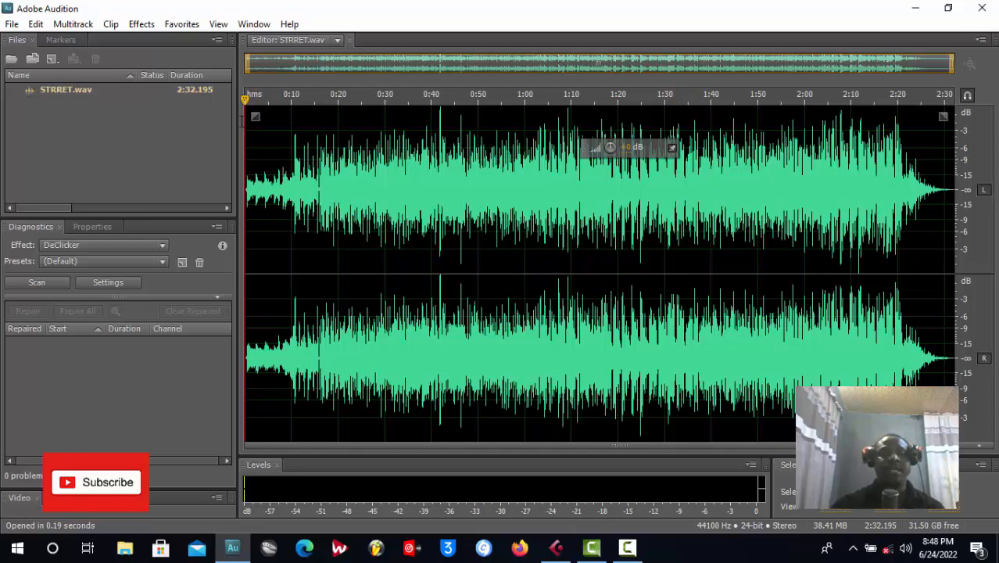
# - Apply the Tube-modeled Compressor to the whole STRRET.wav waveform using the Light Mastering preset
pyautogui.click(144, 26)
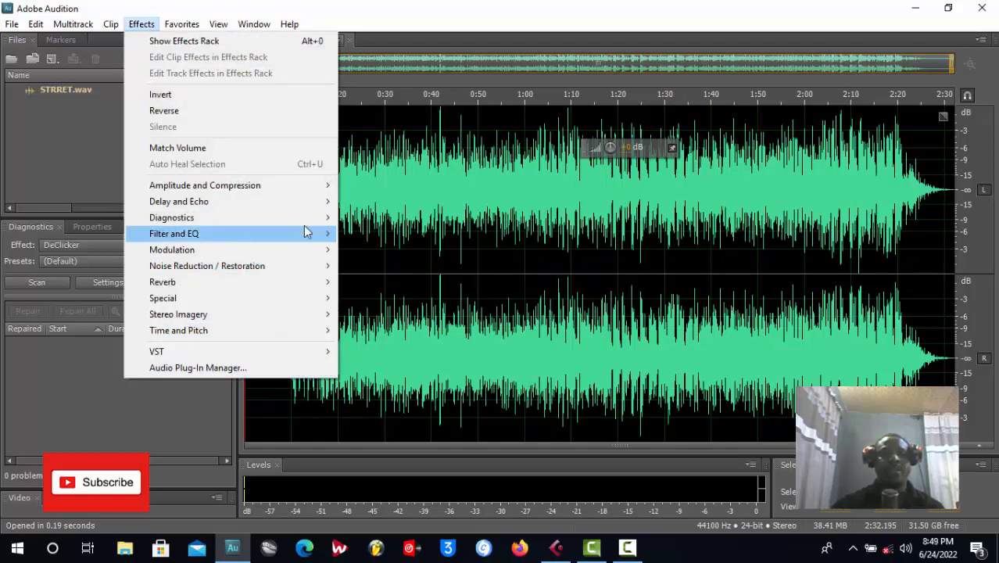
pyautogui.moveTo(320, 188)
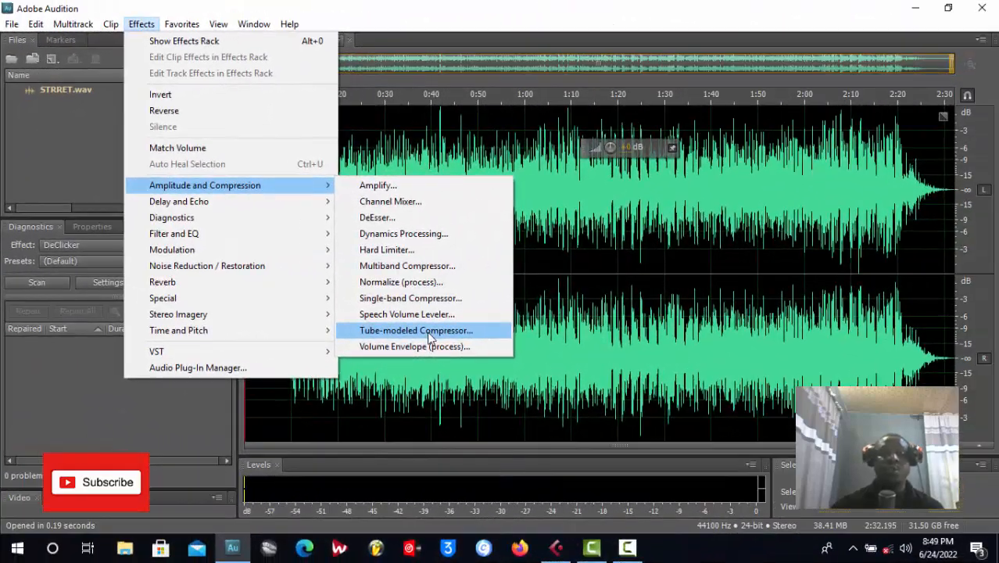
pyautogui.click(427, 332)
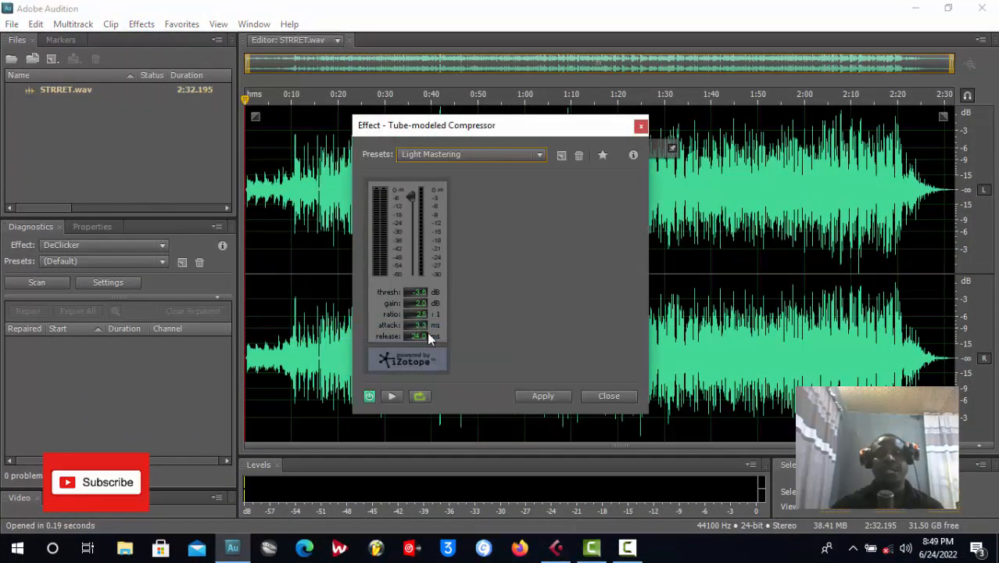
pyautogui.click(527, 157)
pyautogui.click(457, 252)
pyautogui.click(461, 155)
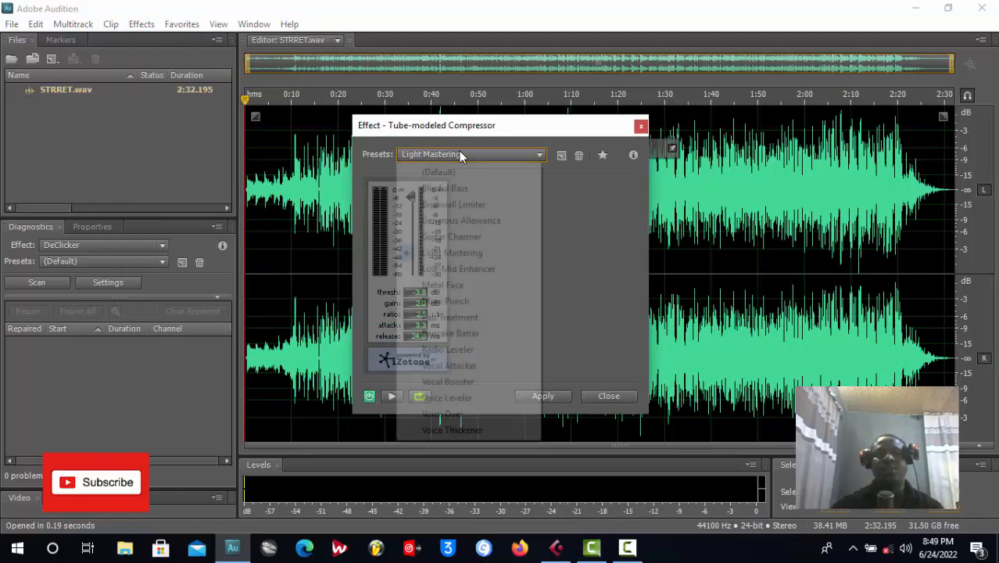
pyautogui.click(463, 252)
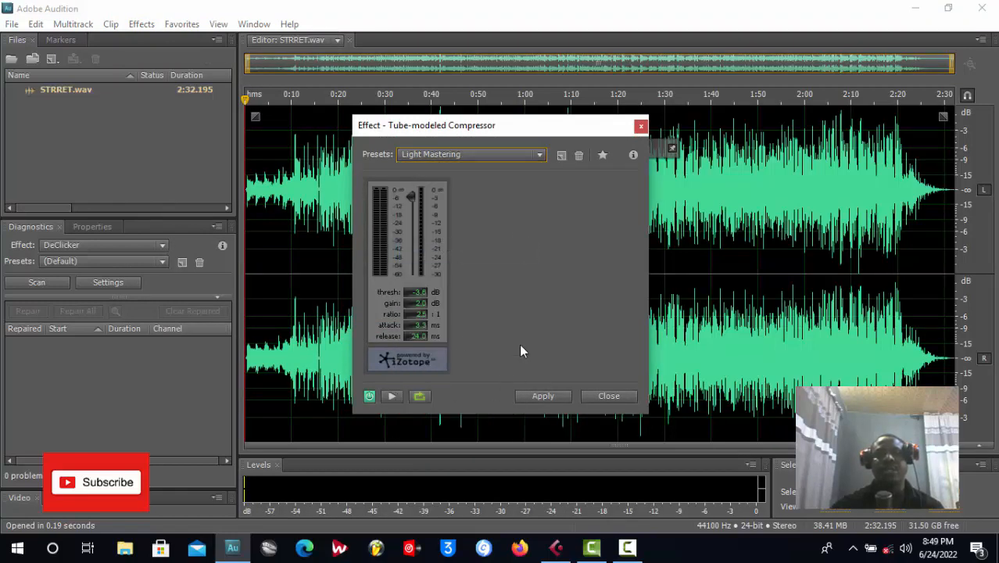
pyautogui.click(552, 397)
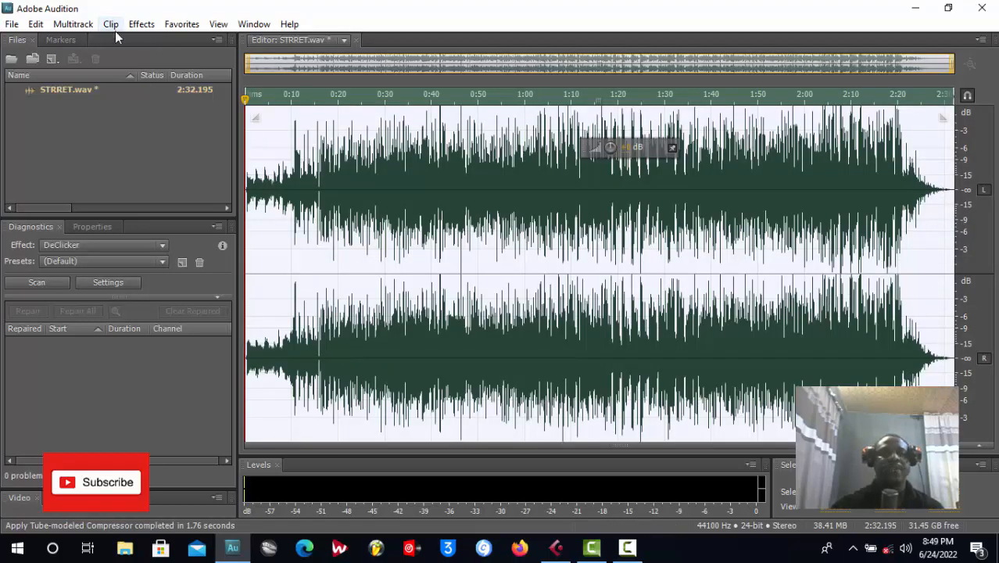
# - Open the Mastering effect with the Subtle Clarity preset and enable the equalizer's low shelf and high shelf
pyautogui.click(142, 26)
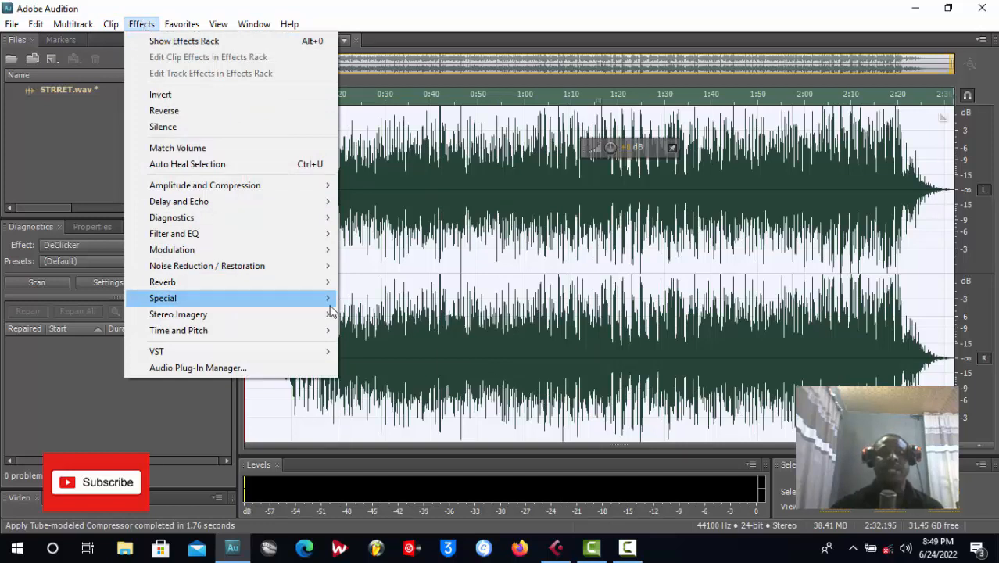
pyautogui.moveTo(330, 310)
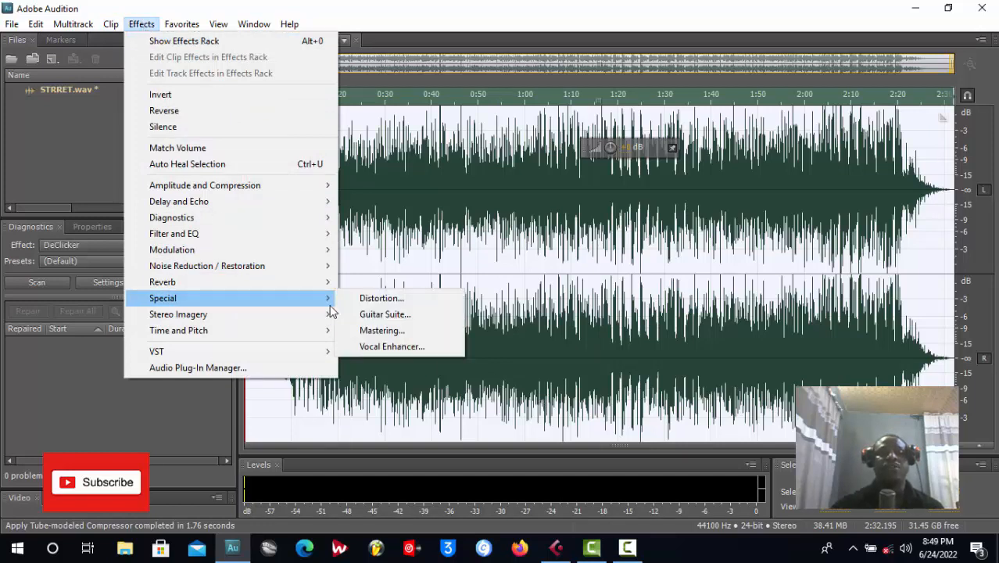
pyautogui.click(420, 331)
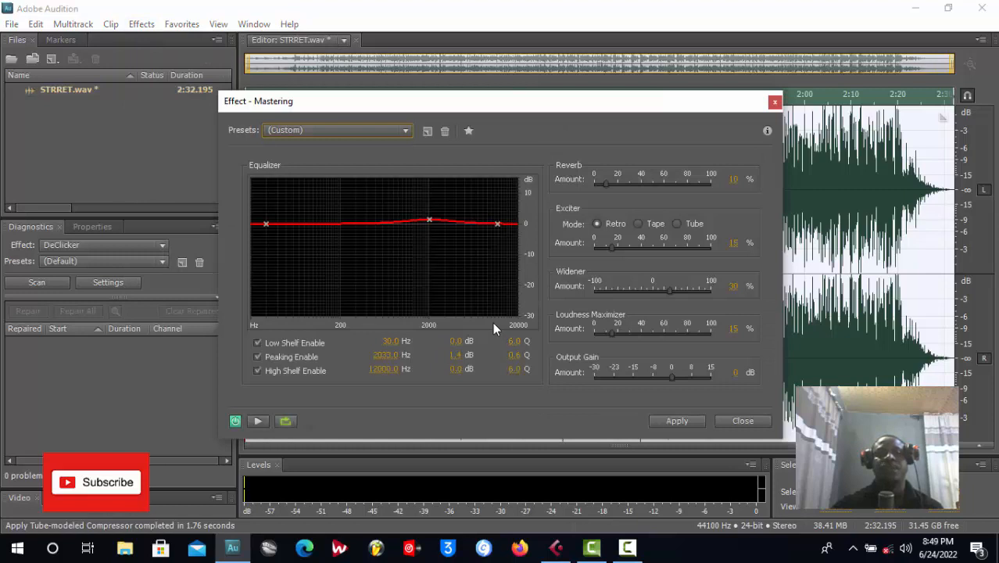
pyautogui.click(357, 131)
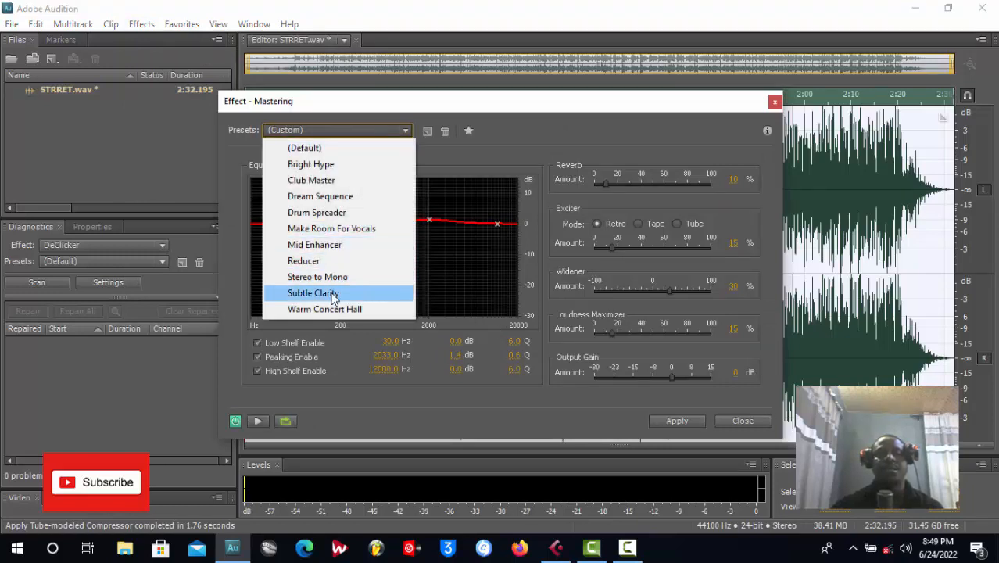
pyautogui.click(334, 294)
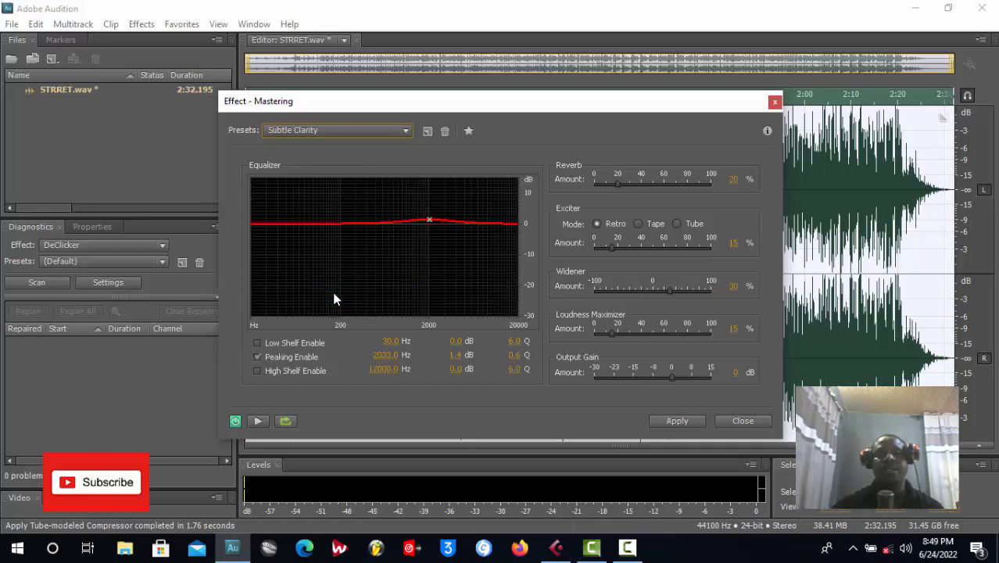
pyautogui.click(268, 345)
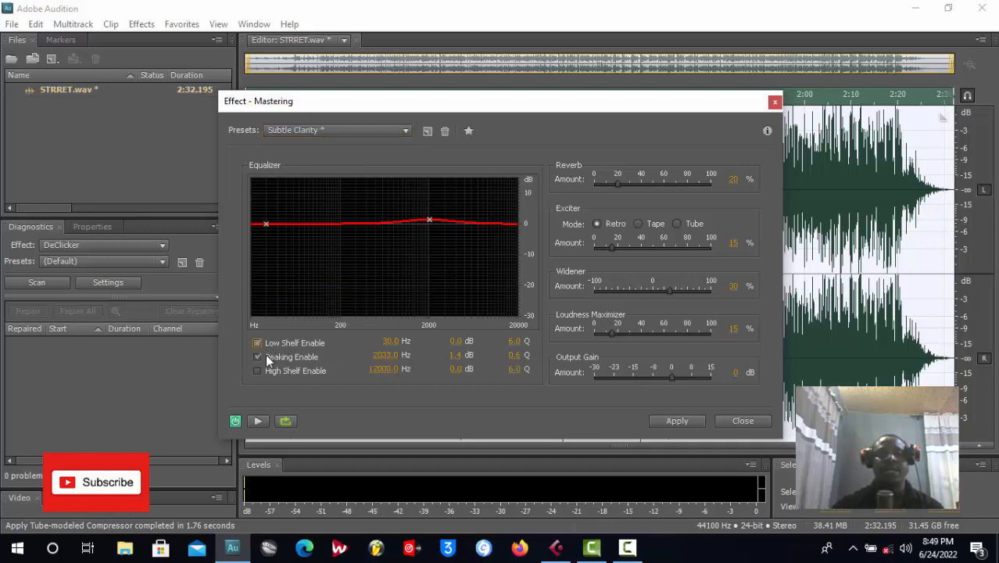
pyautogui.click(258, 371)
# - Set the Mastering effect's reverb amount to 10% and exciter amount to 10%, and apply it to the waveform
pyautogui.click(732, 182)
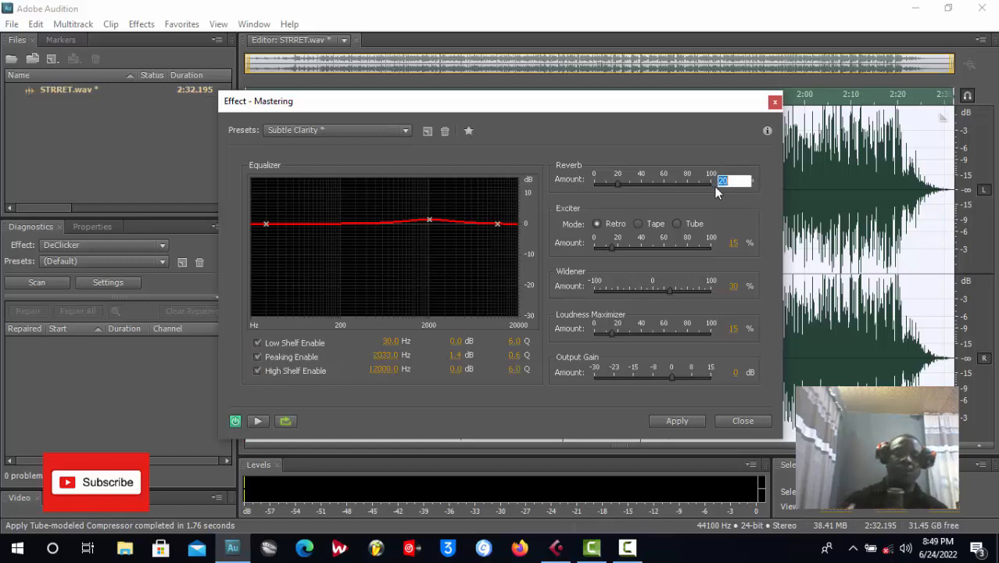
pyautogui.write('10')
pyautogui.press('Return')
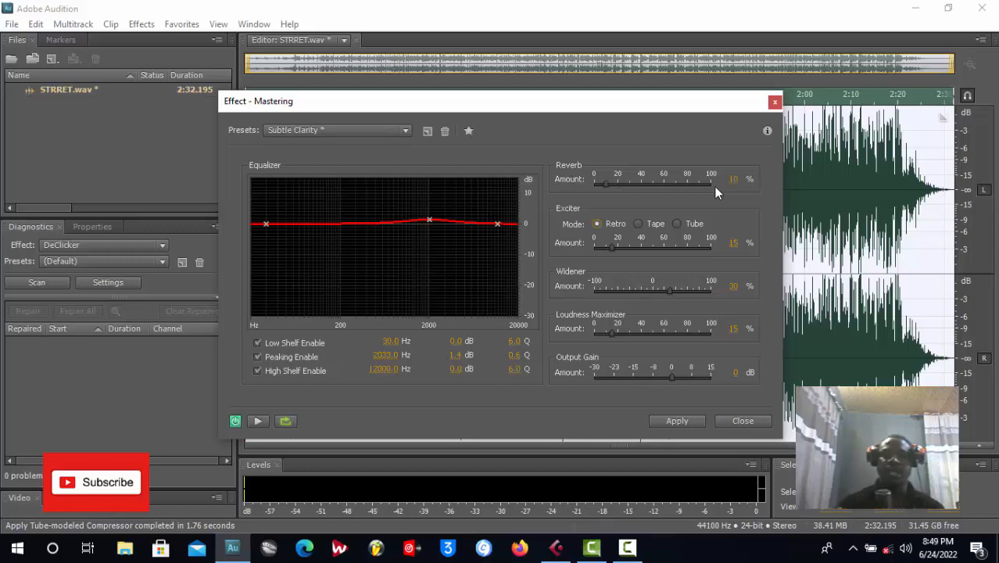
pyautogui.click(730, 246)
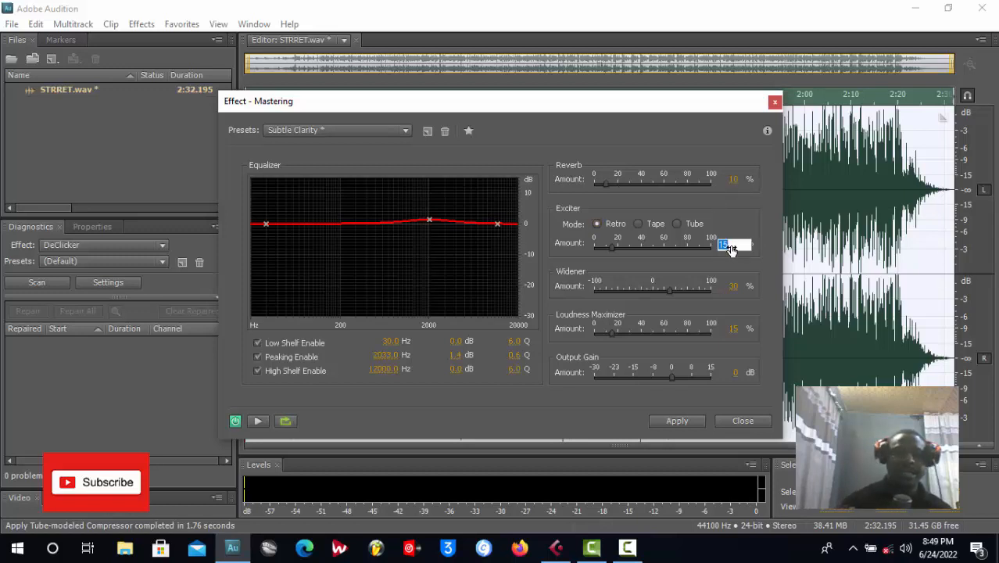
pyautogui.press('Return')
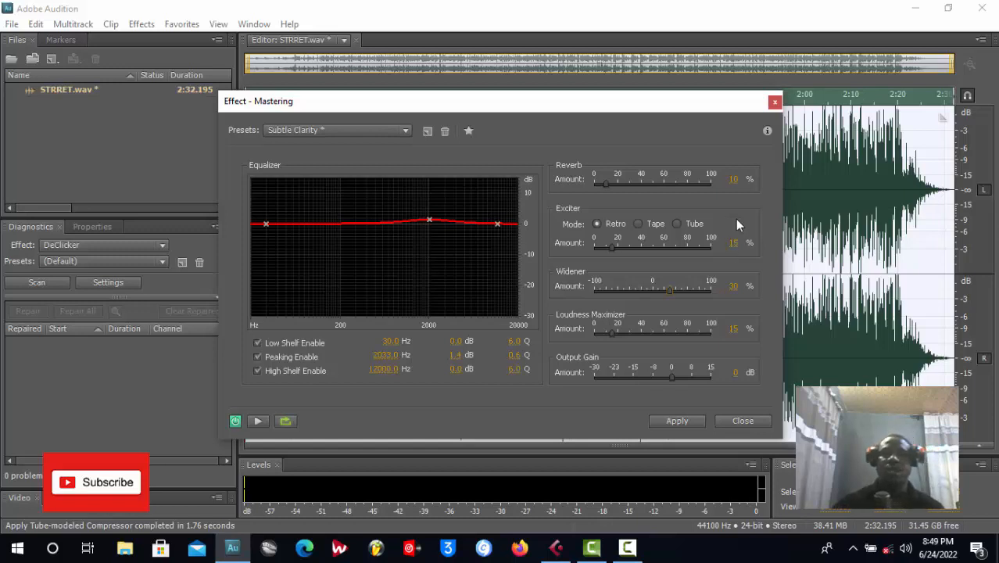
pyautogui.click(735, 244)
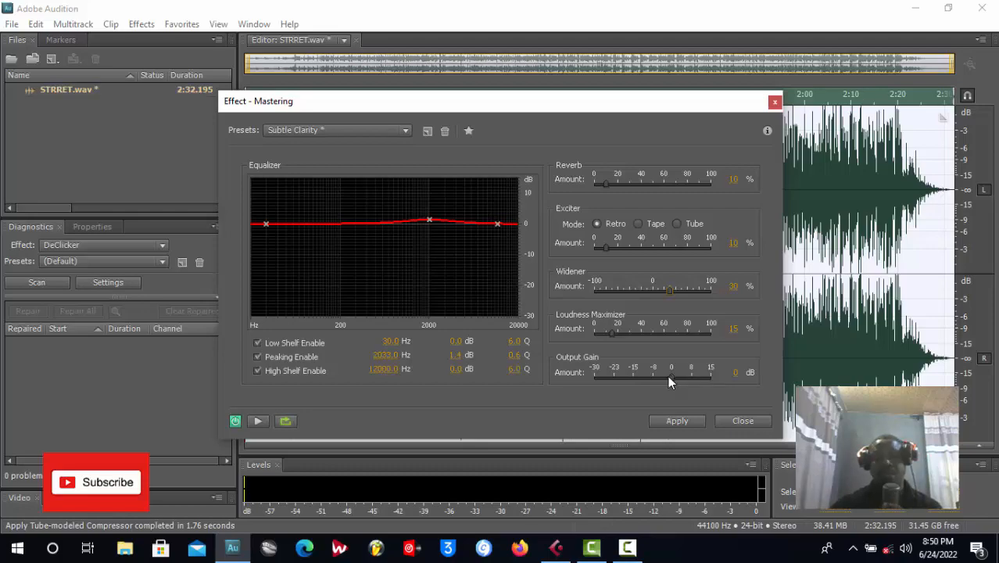
pyautogui.click(678, 421)
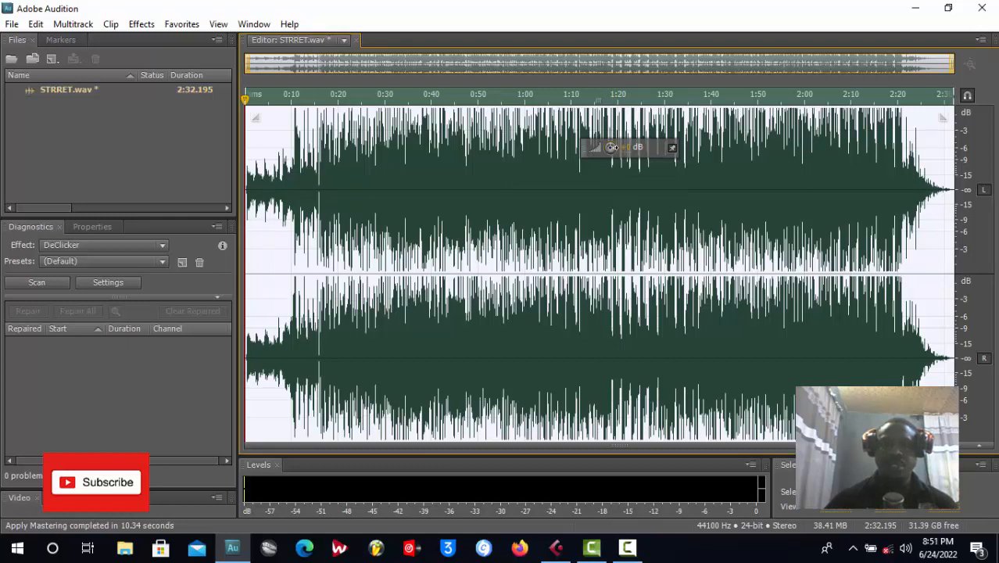
# - Lower the gain of the whole waveform by about 0.6 dB and clear the selection
pyautogui.moveTo(613, 147); pyautogui.dragTo(618, 154)
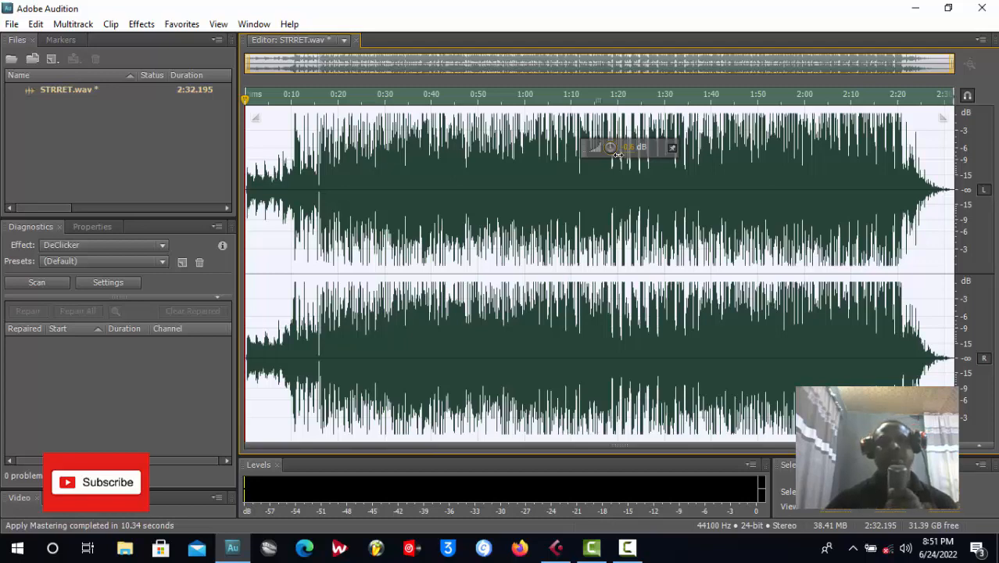
pyautogui.moveTo(617, 154); pyautogui.dragTo(613, 156)
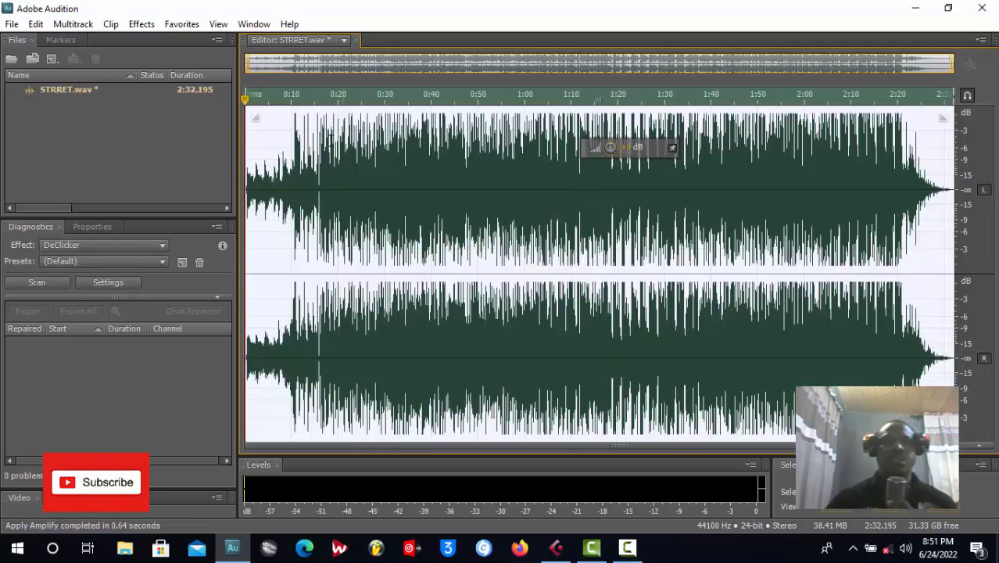
pyautogui.click(337, 192)
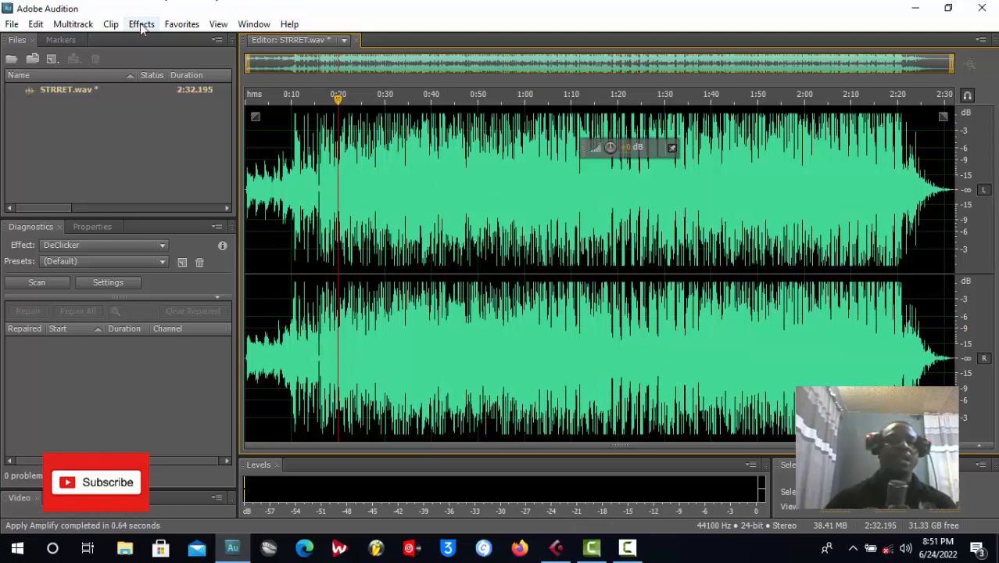
# - Export the mastered audio to the desktop as STRRET_01.wav in Wave PCM format
pyautogui.click(11, 25)
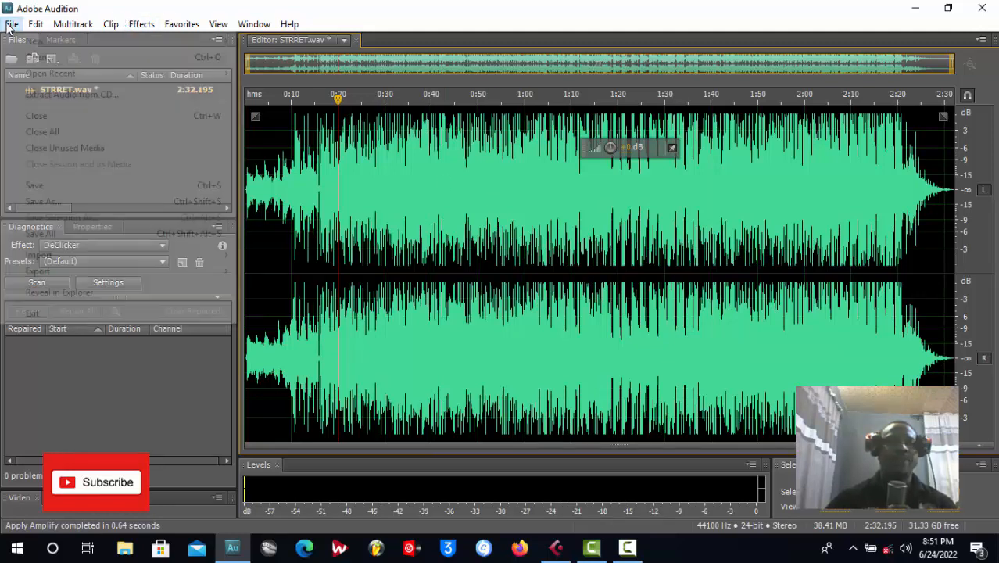
pyautogui.moveTo(182, 273)
pyautogui.click(266, 270)
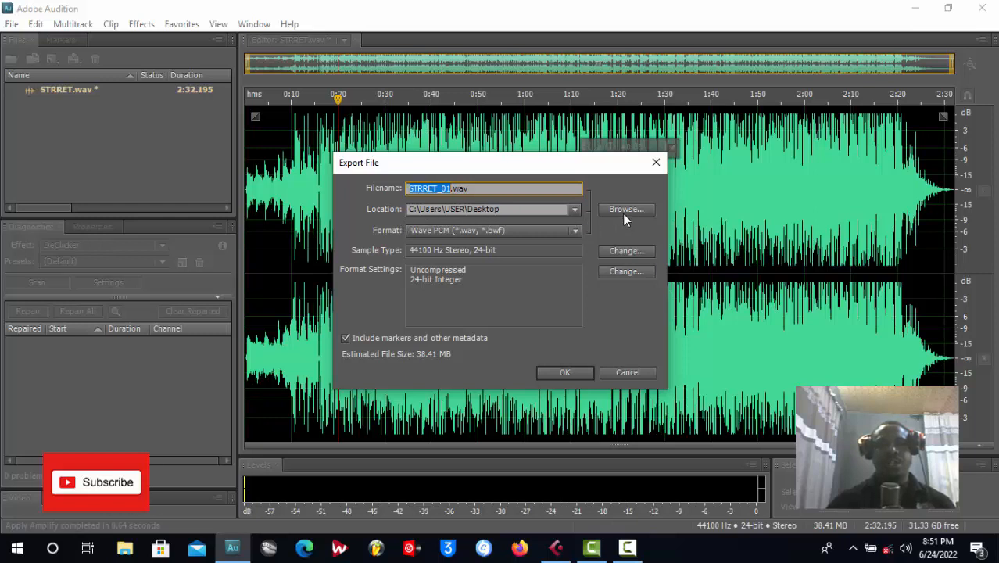
pyautogui.click(471, 232)
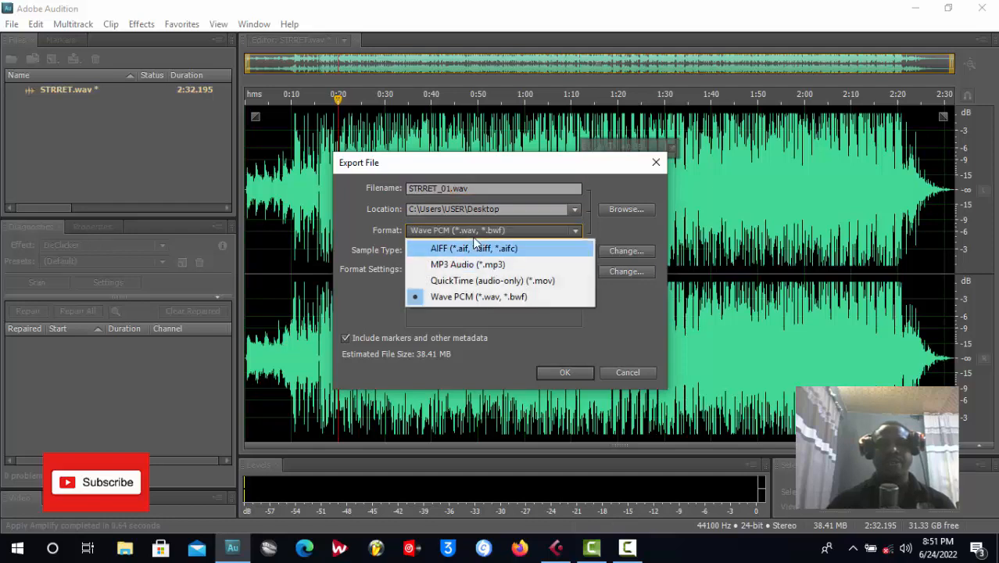
pyautogui.click(446, 297)
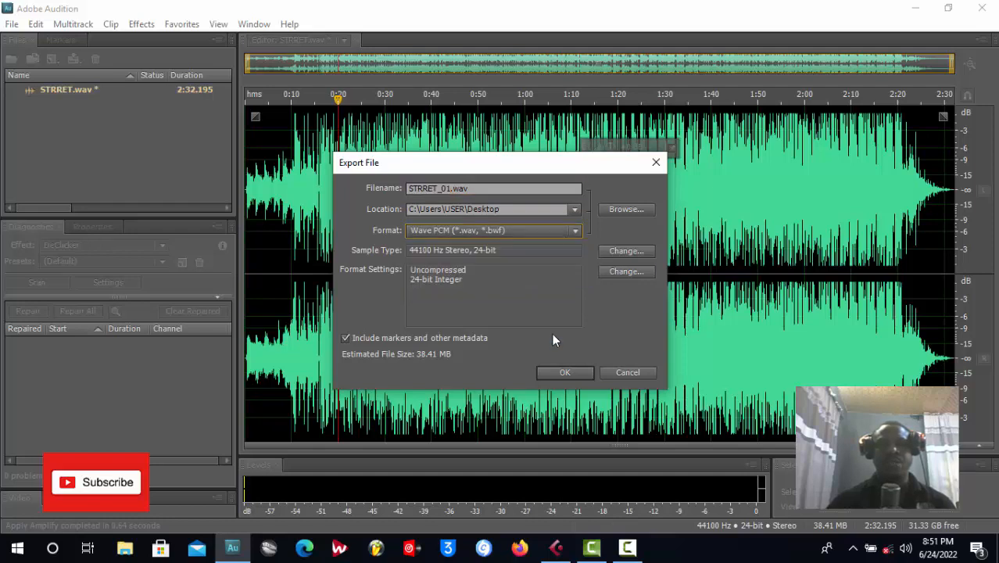
pyautogui.click(565, 373)
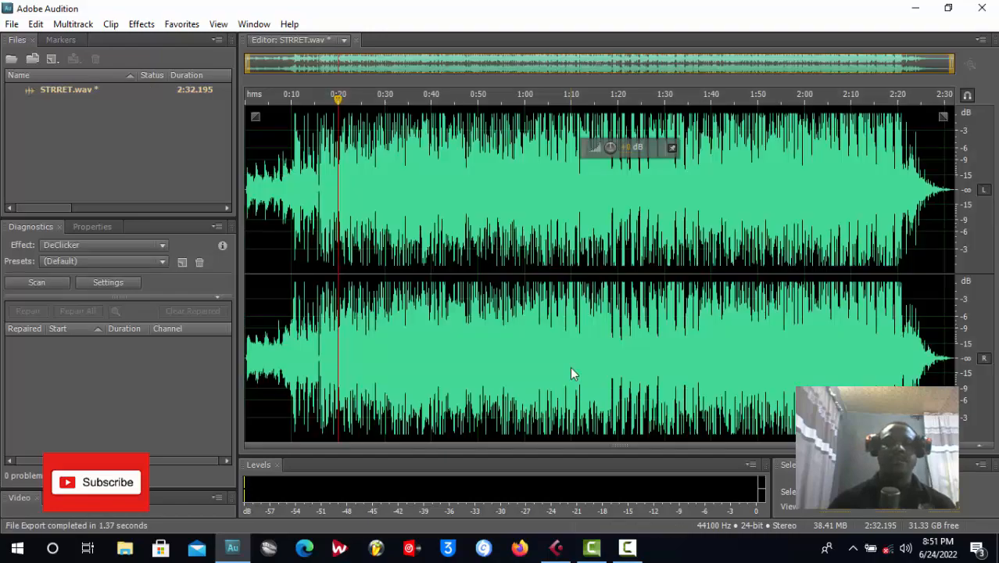
# - Minimize Audition, switch to T-RackS 3, and load STRRET_01.wav from the desktop into its audio files
pyautogui.click(915, 8)
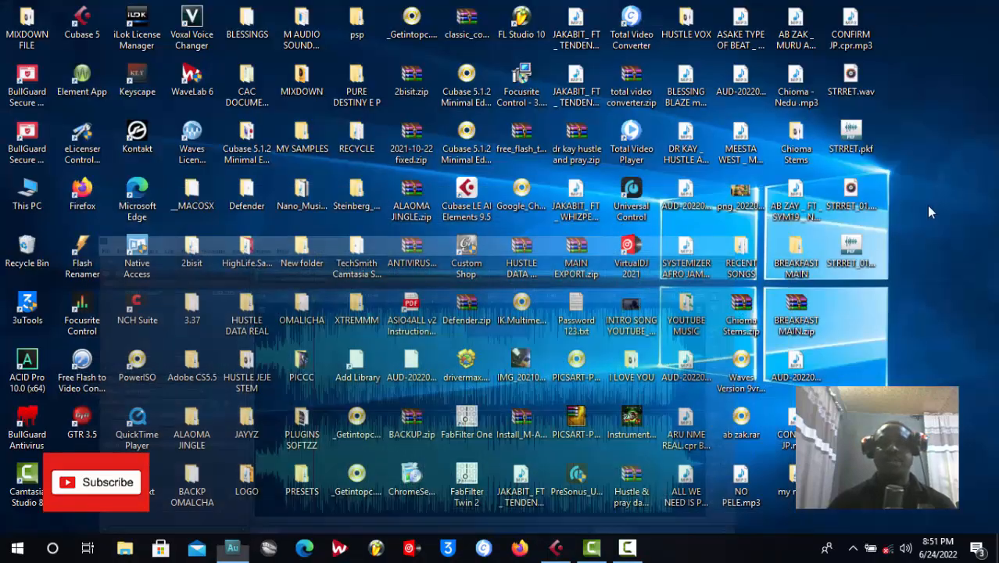
pyautogui.rightClick(721, 558)
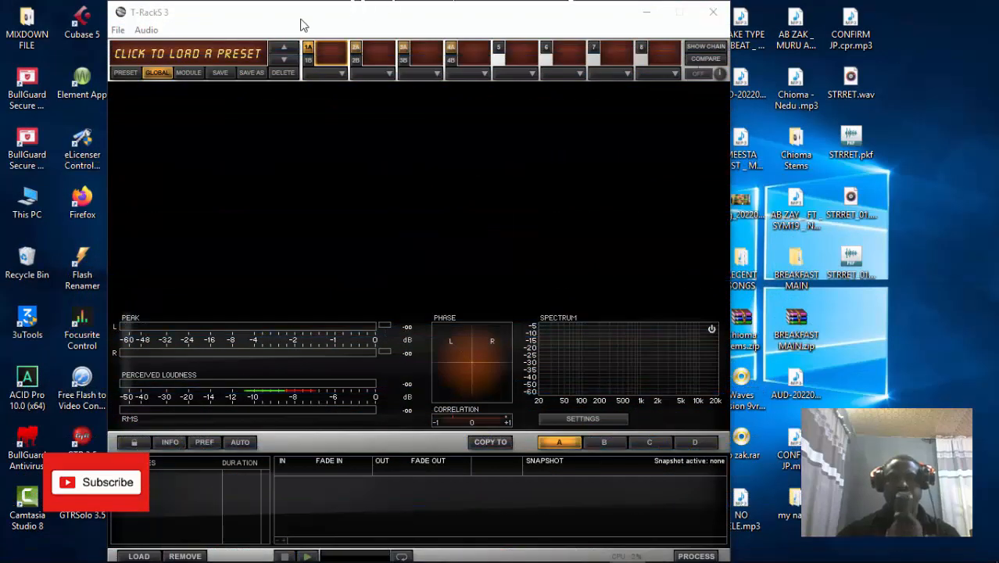
pyautogui.click(342, 13)
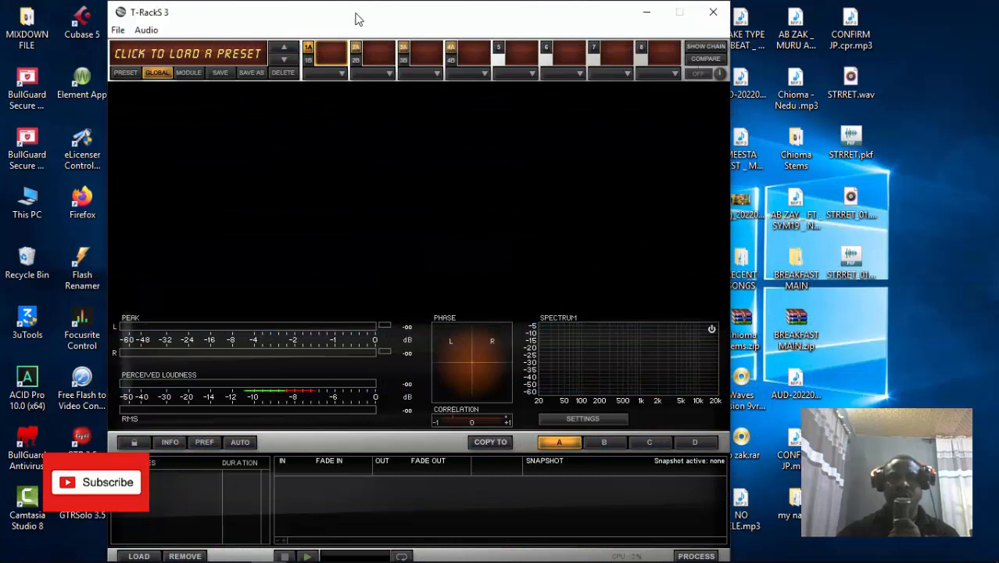
pyautogui.moveTo(383, 15); pyautogui.dragTo(422, 11)
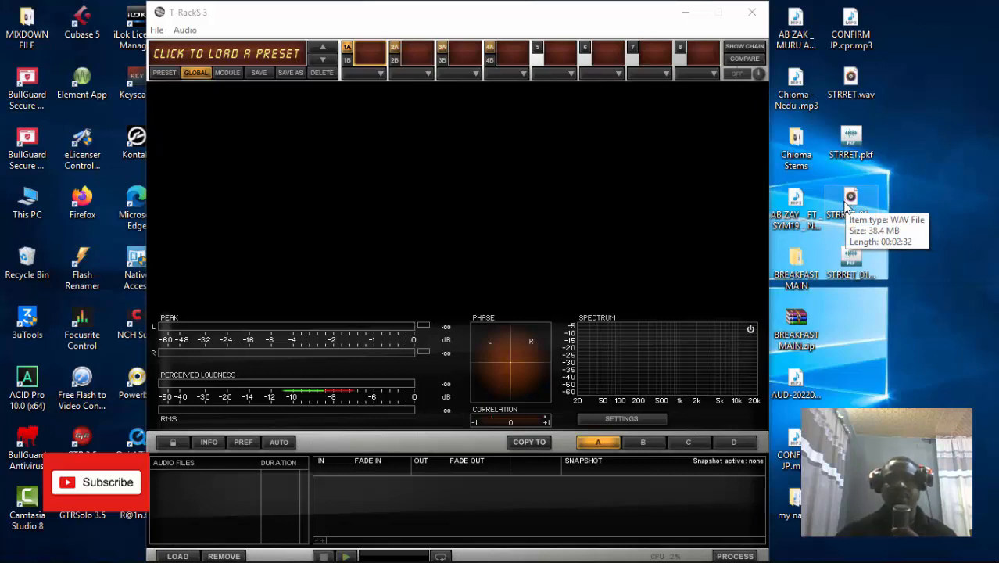
pyautogui.moveTo(846, 205); pyautogui.dragTo(451, 492)
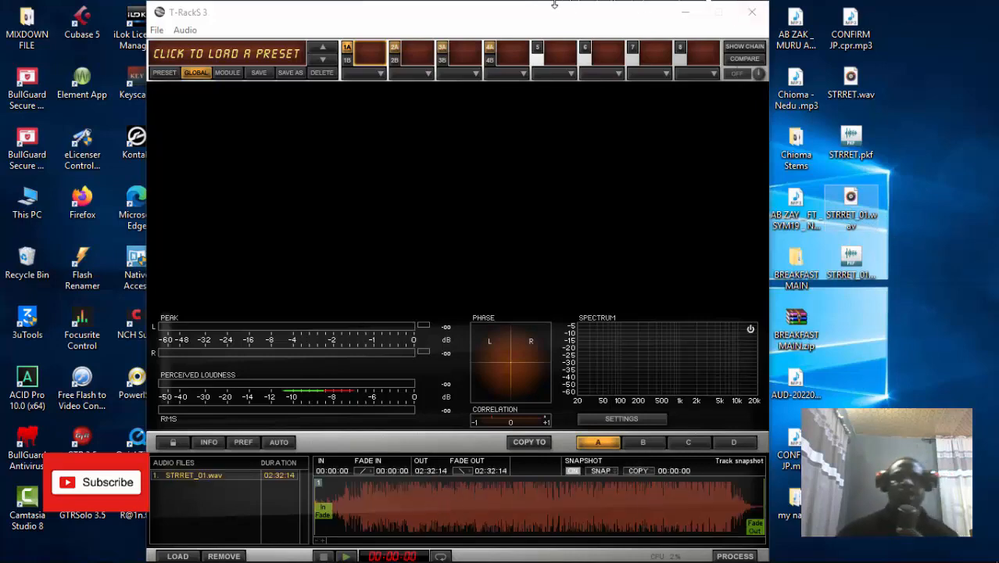
pyautogui.moveTo(555, 4); pyautogui.dragTo(594, 5)
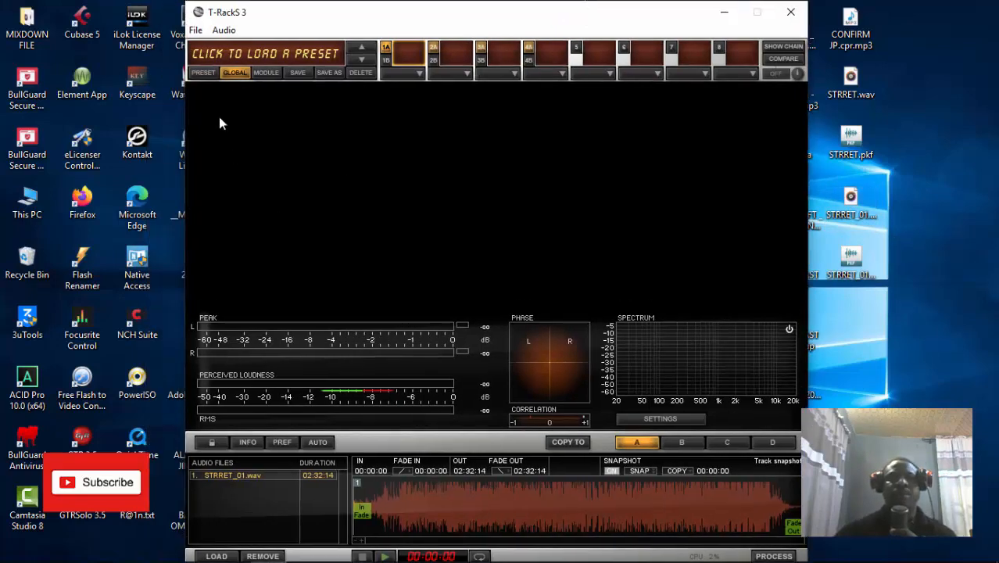
# - Load the T-RackS 3 Deluxe global preset JAKABIT AFRO 233
pyautogui.click(241, 61)
pyautogui.moveTo(249, 87)
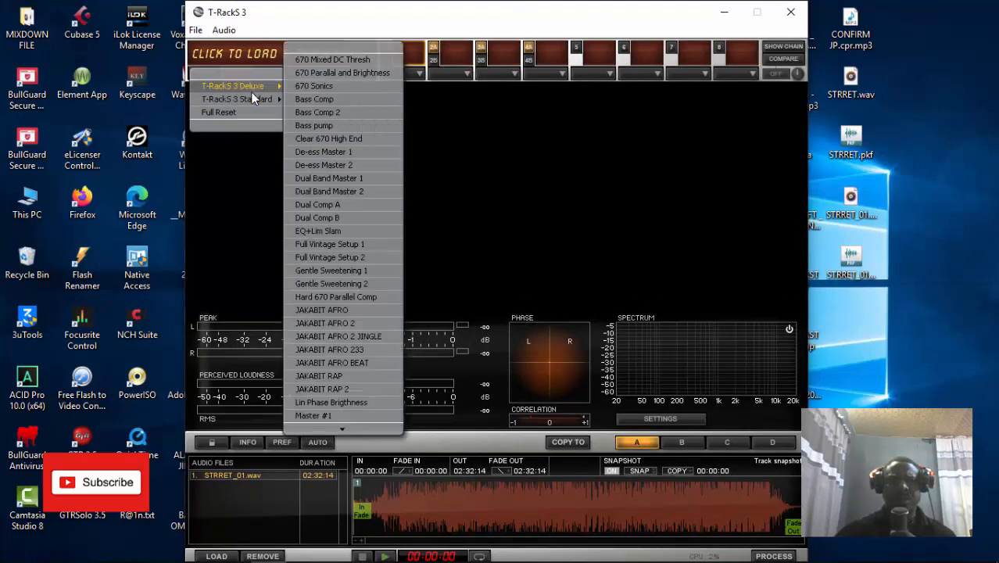
pyautogui.click(379, 350)
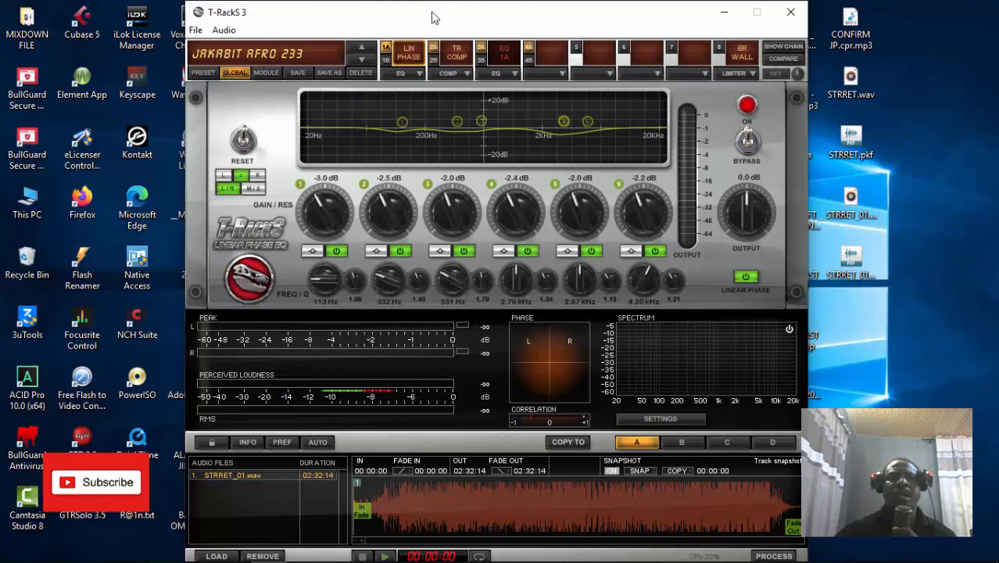
pyautogui.moveTo(431, 14); pyautogui.dragTo(445, 14)
# - Review the modules available for the first chain slot and the Brickwall Limiter's input control, returning to the Linear Phase EQ
pyautogui.click(421, 73)
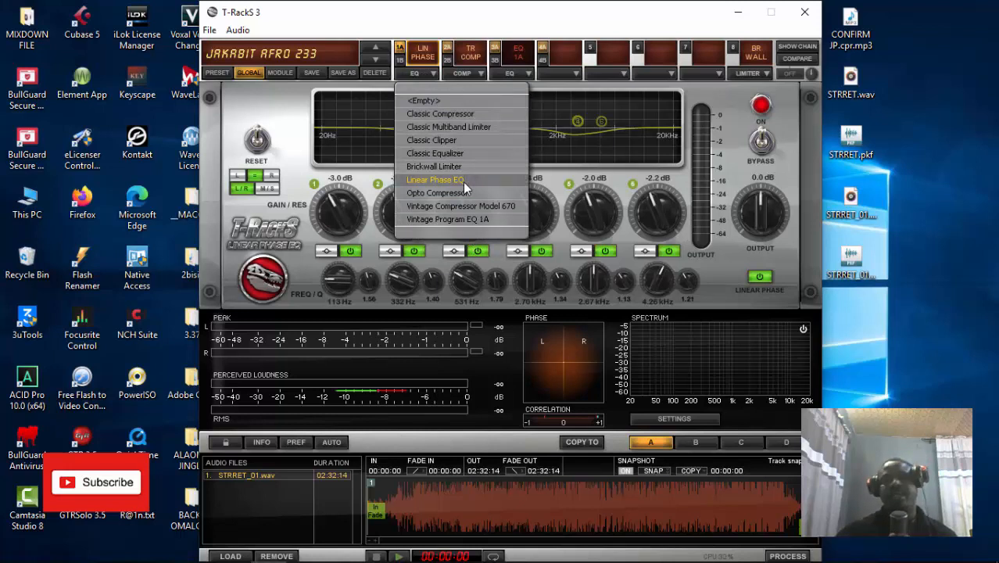
pyautogui.click(377, 86)
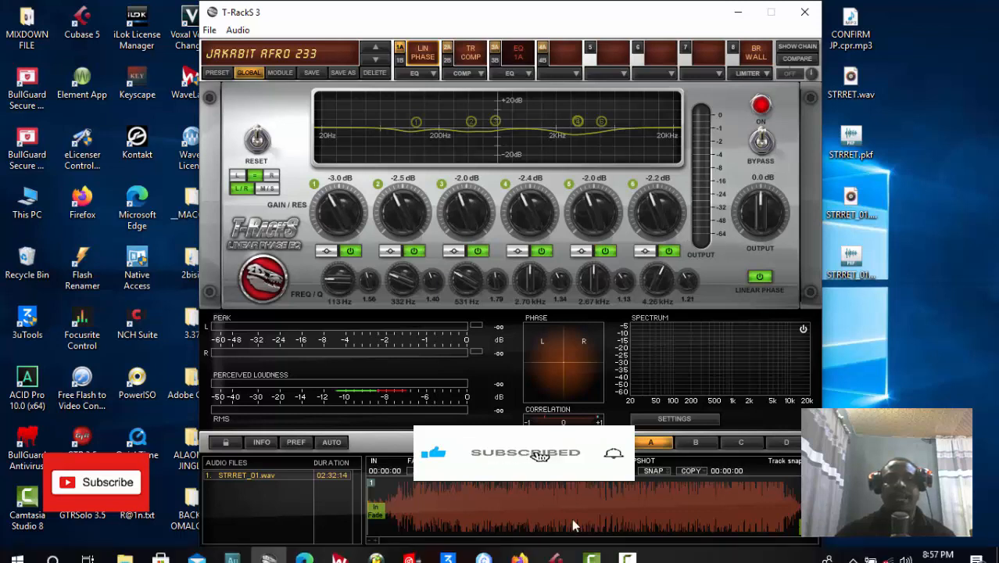
pyautogui.click(755, 52)
pyautogui.moveTo(432, 169); pyautogui.dragTo(438, 217)
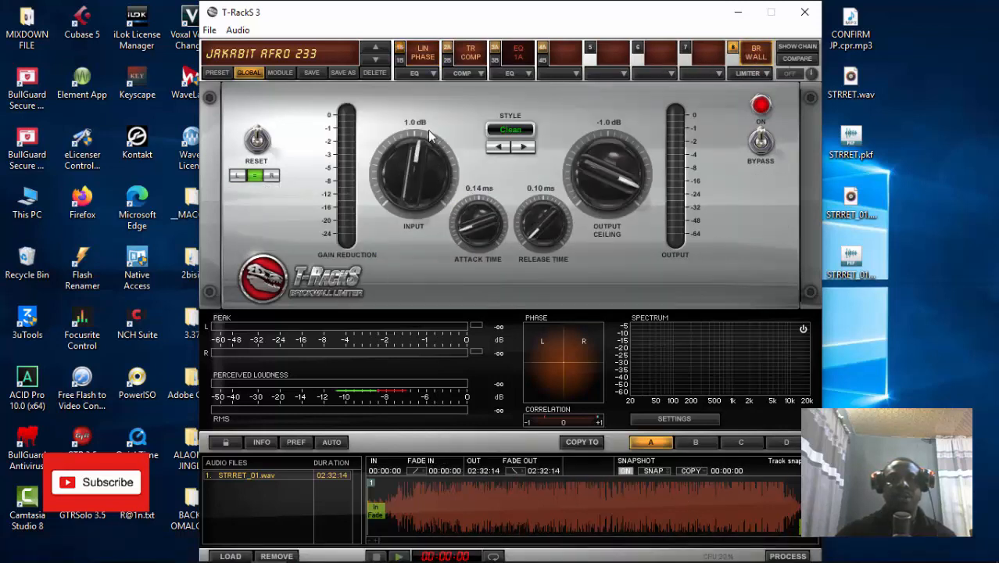
pyautogui.moveTo(414, 175); pyautogui.dragTo(416, 158)
pyautogui.click(402, 60)
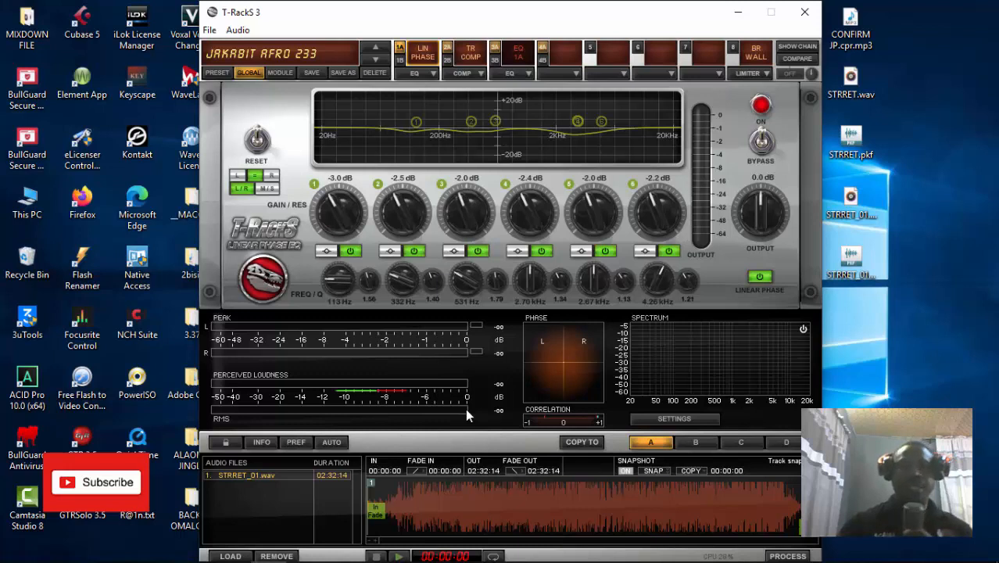
# - Switch off bands 5, 6 and 2 of the Linear Phase EQ
pyautogui.click(605, 252)
pyautogui.click(668, 250)
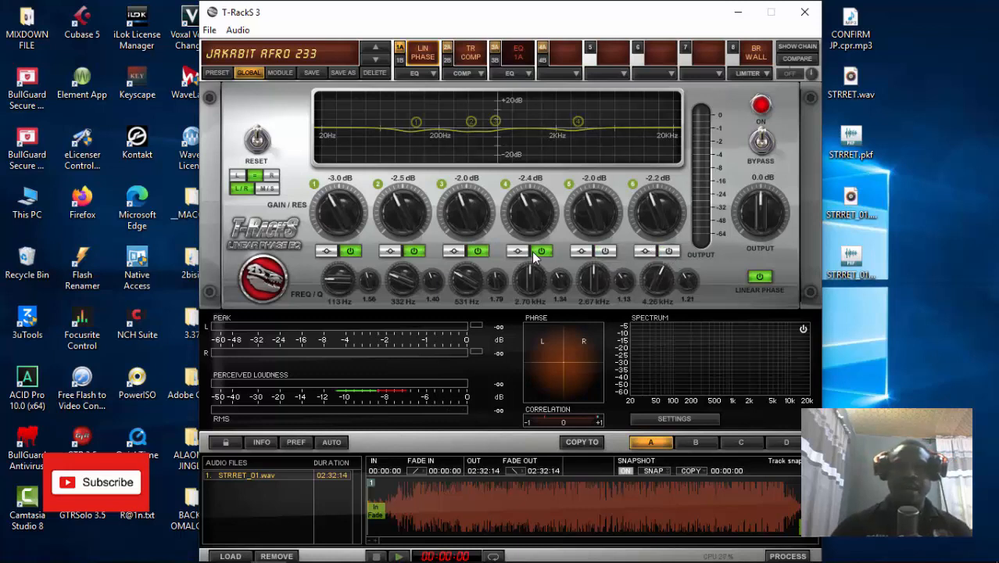
pyautogui.click(415, 251)
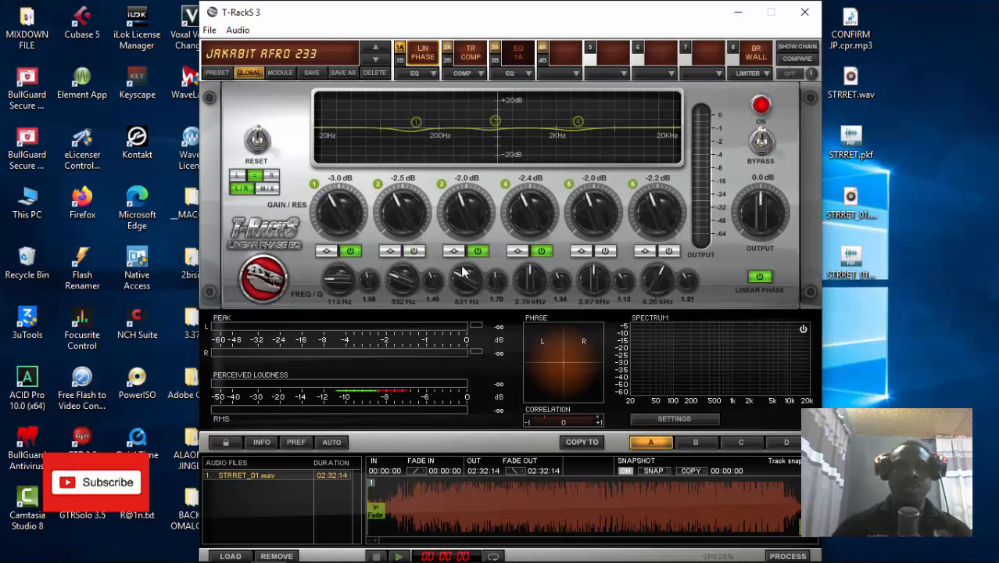
# - Boost EQ band 4 to 15.0 dB with a Q of 20.00 and sweep its frequency to 2.24 kHz during playback
pyautogui.click(541, 251)
pyautogui.click(545, 219)
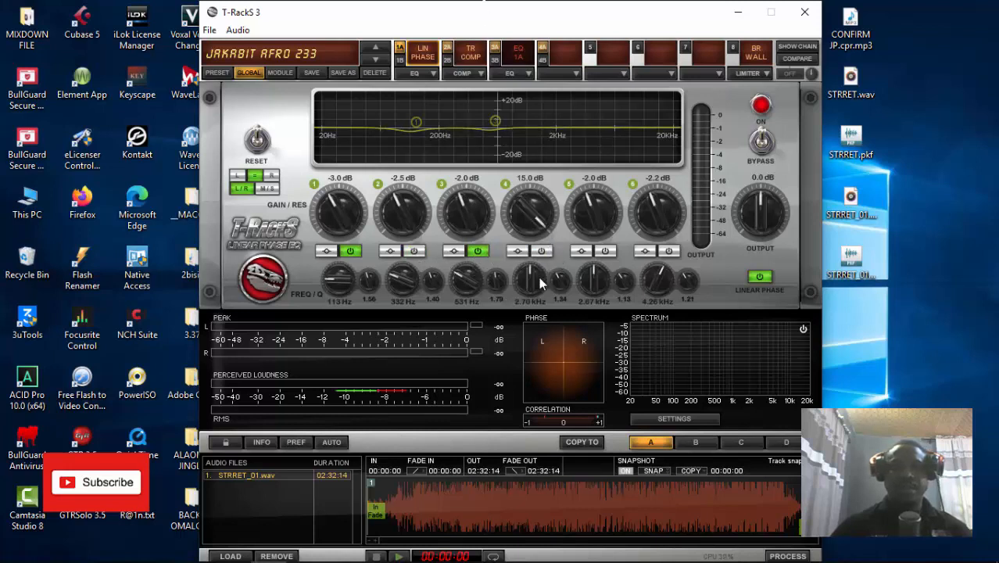
pyautogui.click(562, 282)
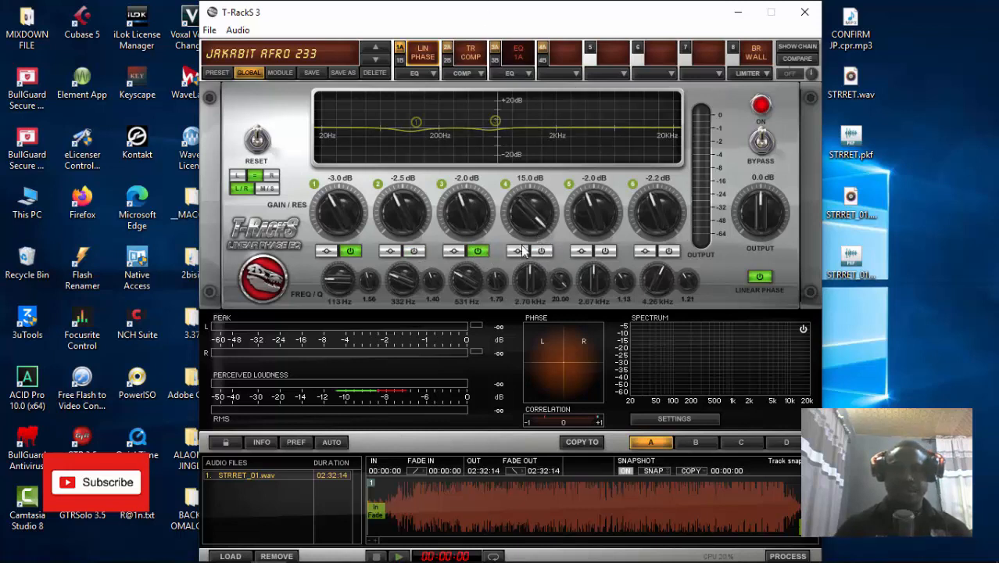
pyautogui.press('space')
pyautogui.click(547, 250)
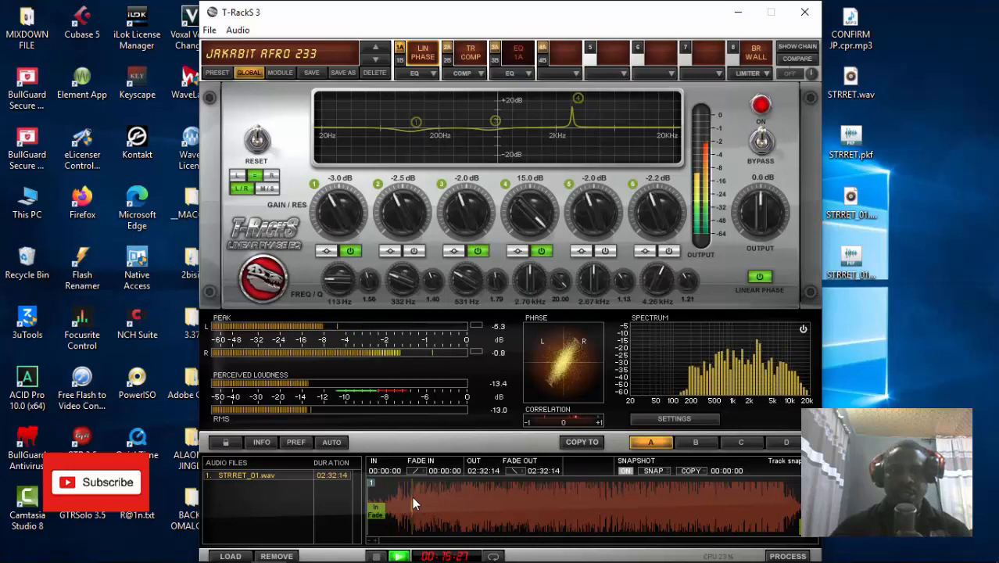
pyautogui.click(412, 496)
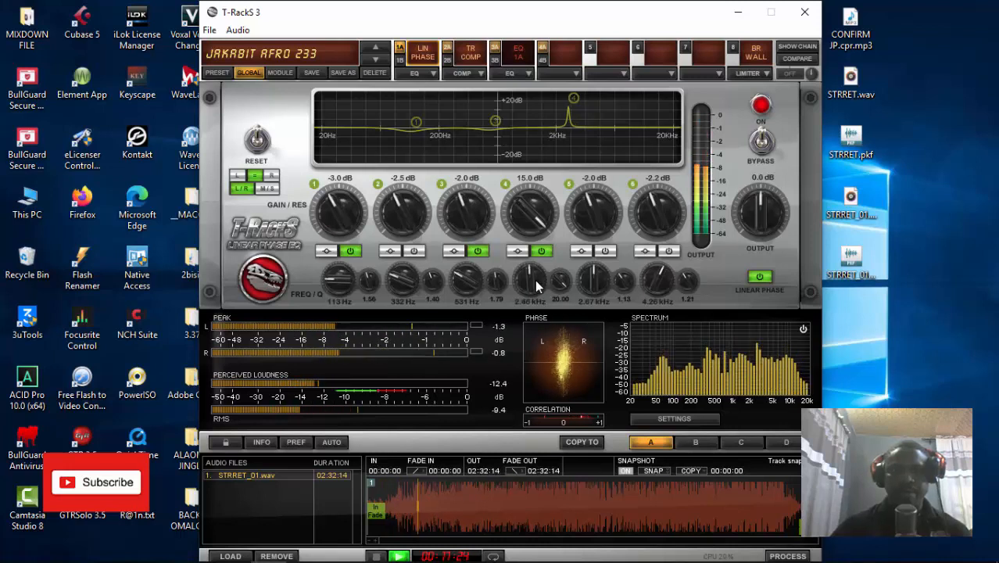
pyautogui.moveTo(535, 280); pyautogui.dragTo(537, 284)
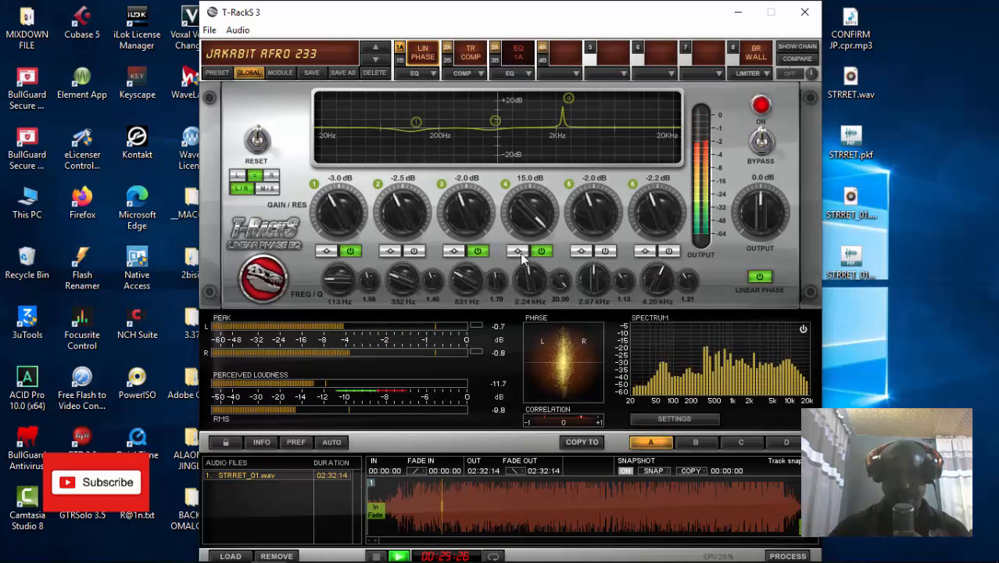
pyautogui.press('space')
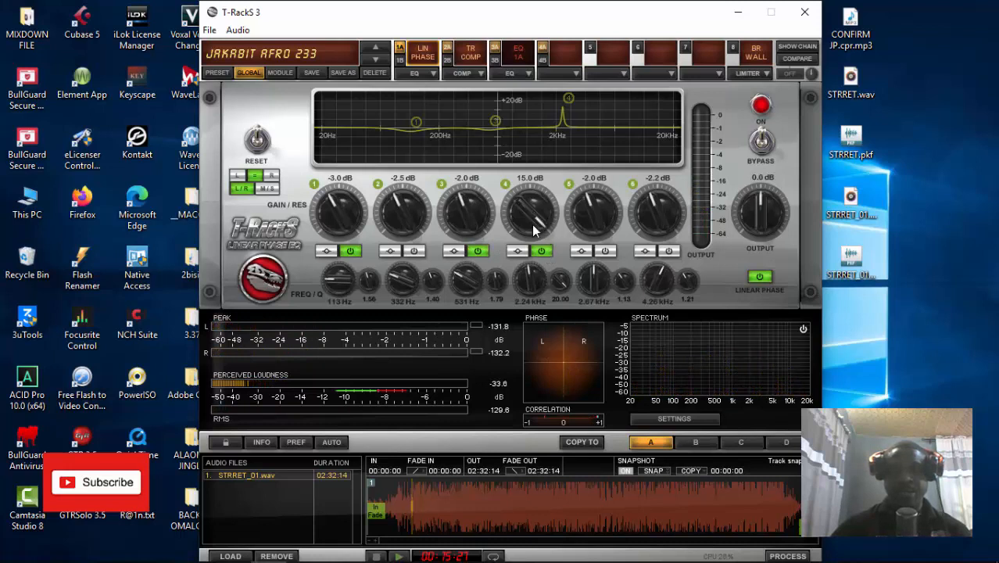
# - Cut EQ band 4 to -2.8 dB with a Q of about 1.9, keep the band on, and audition the change
pyautogui.click(543, 251)
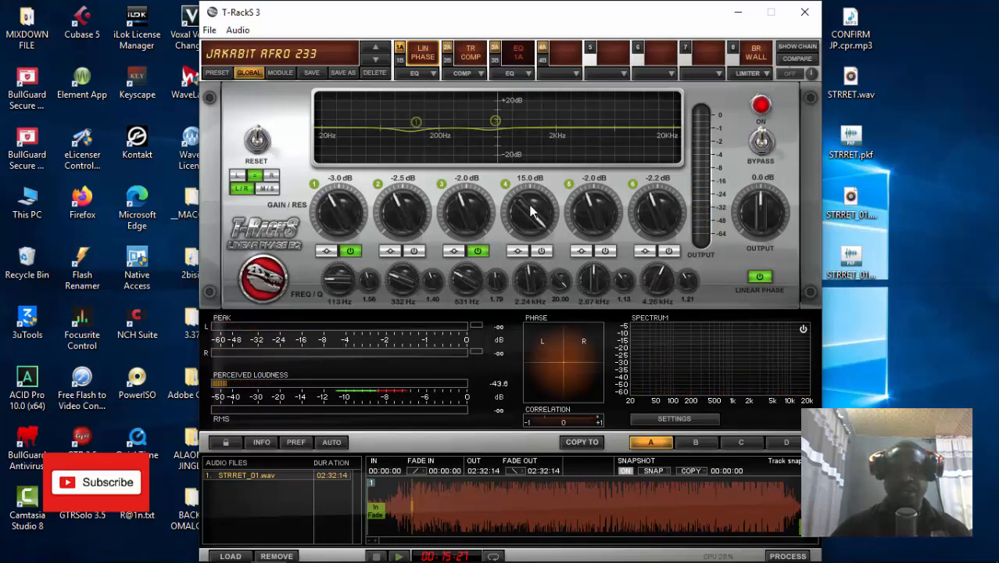
pyautogui.moveTo(582, 376); pyautogui.dragTo(577, 316)
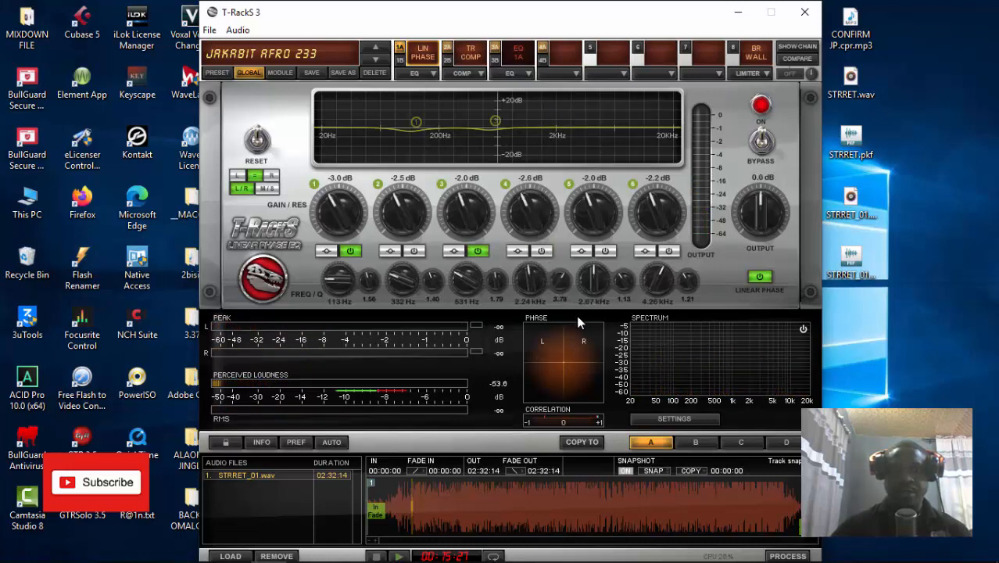
pyautogui.click(543, 251)
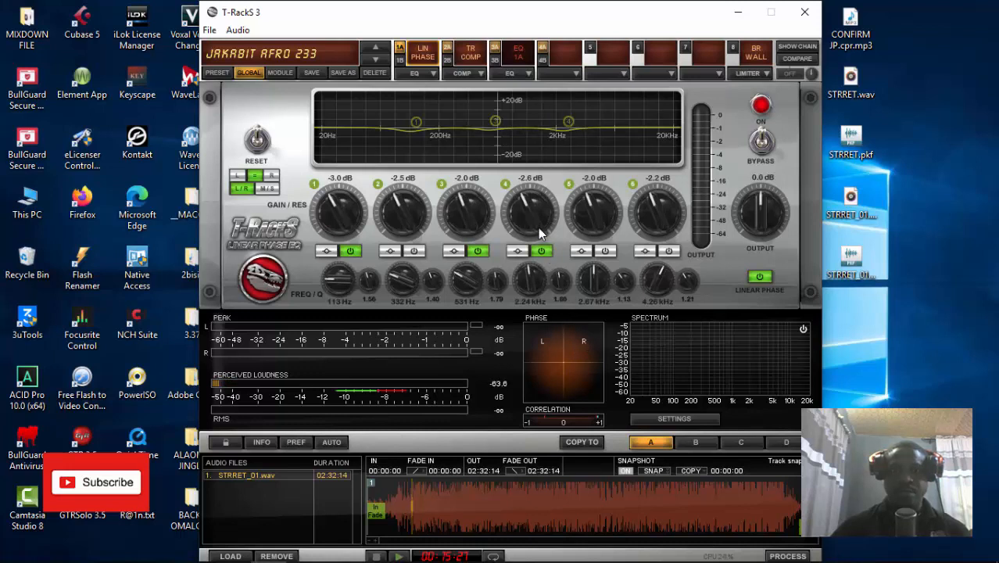
pyautogui.moveTo(538, 229); pyautogui.dragTo(538, 230)
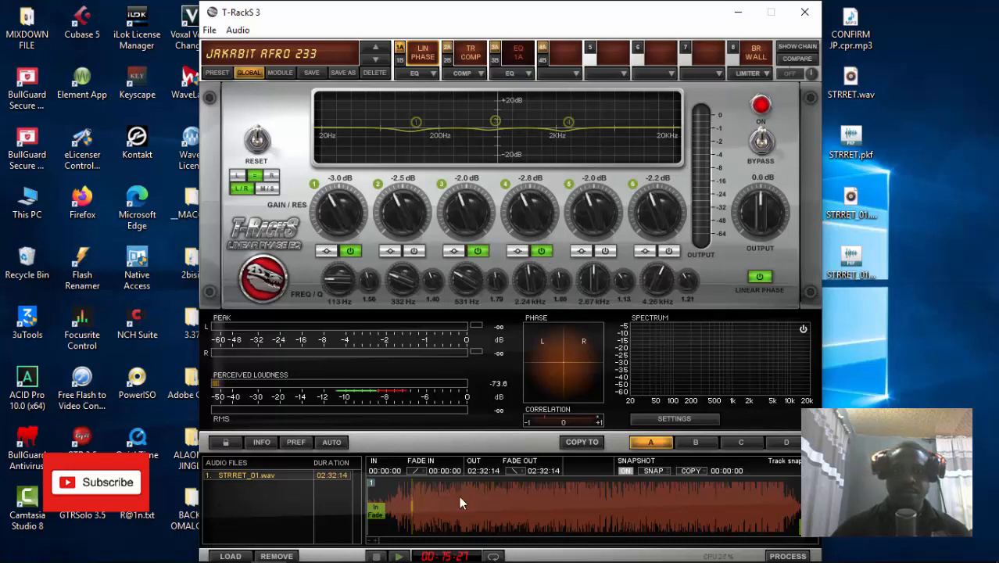
pyautogui.press('space')
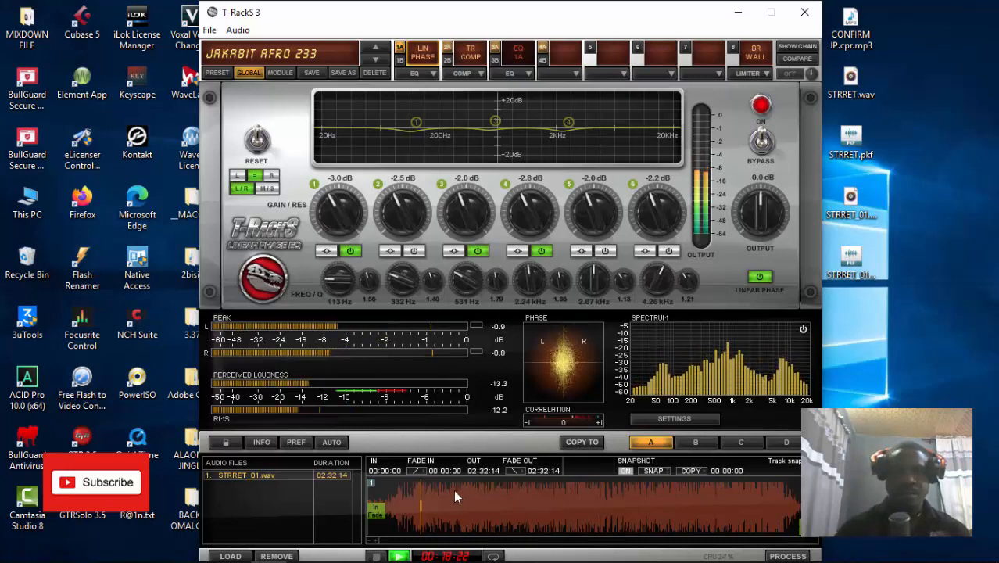
pyautogui.press('space')
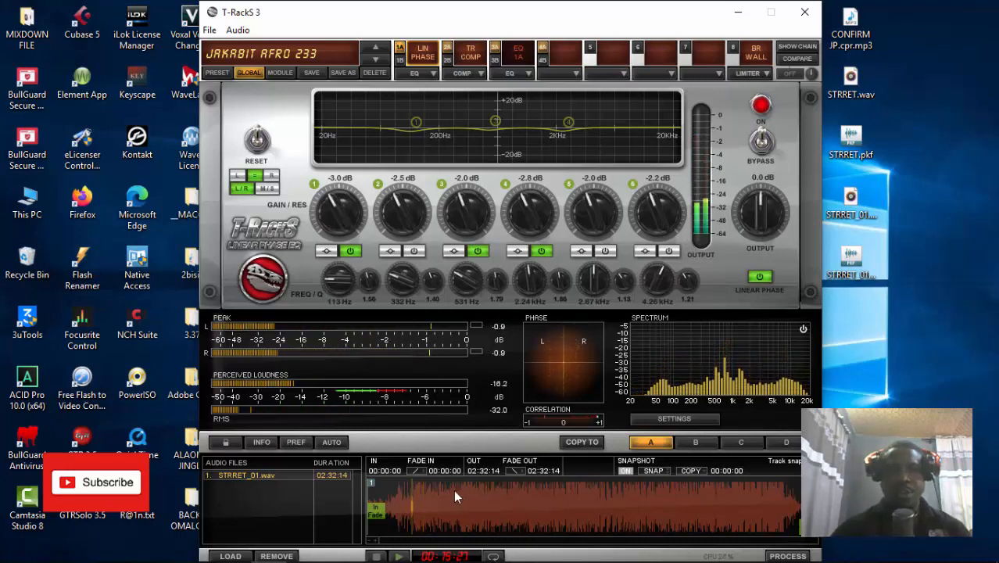
# - Boost EQ band 3 to 15.0 dB with a Q of 20.00 and sweep its frequency to 691 Hz during playback
pyautogui.moveTo(478, 235); pyautogui.dragTo(494, 80)
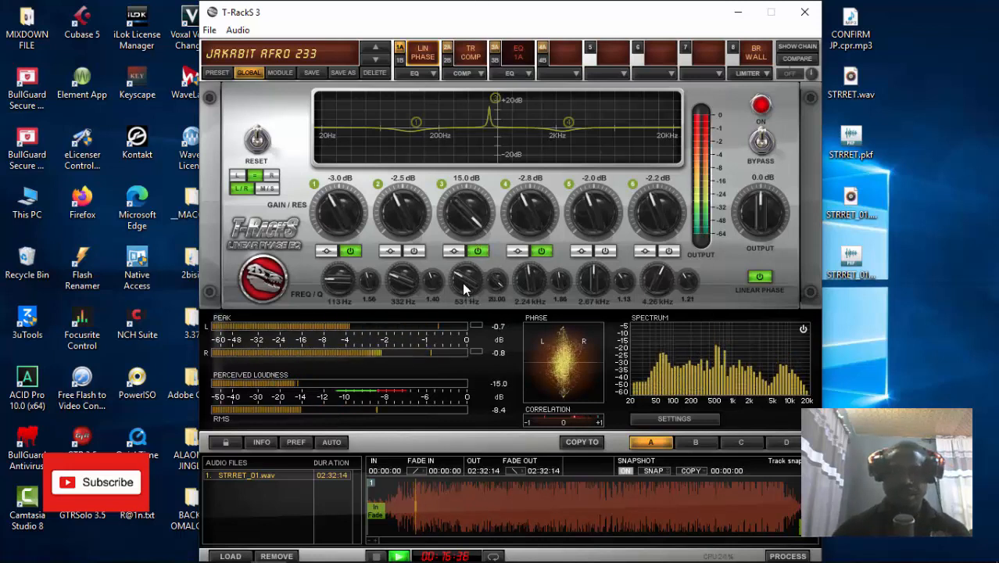
pyautogui.moveTo(460, 288); pyautogui.dragTo(452, 283)
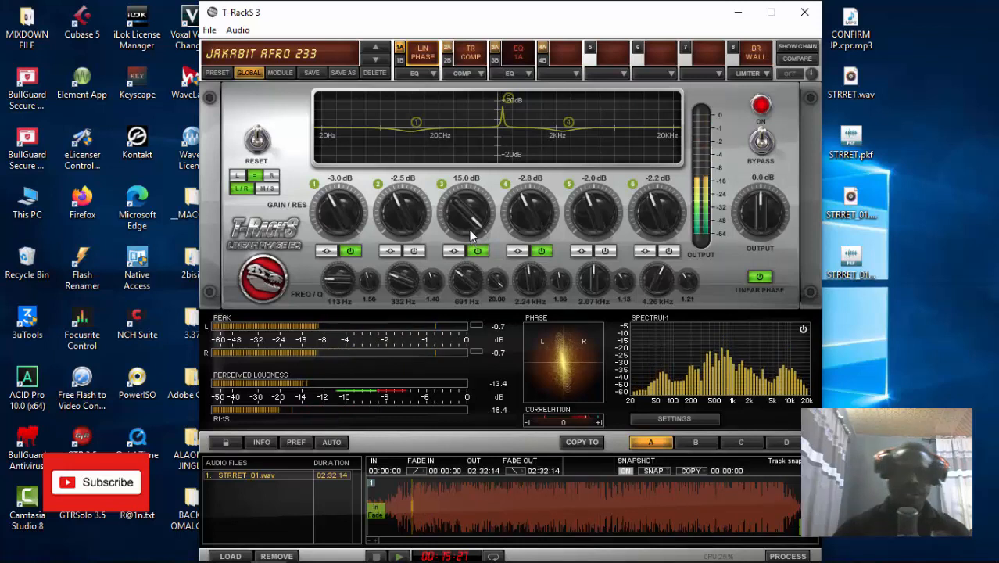
pyautogui.press('space')
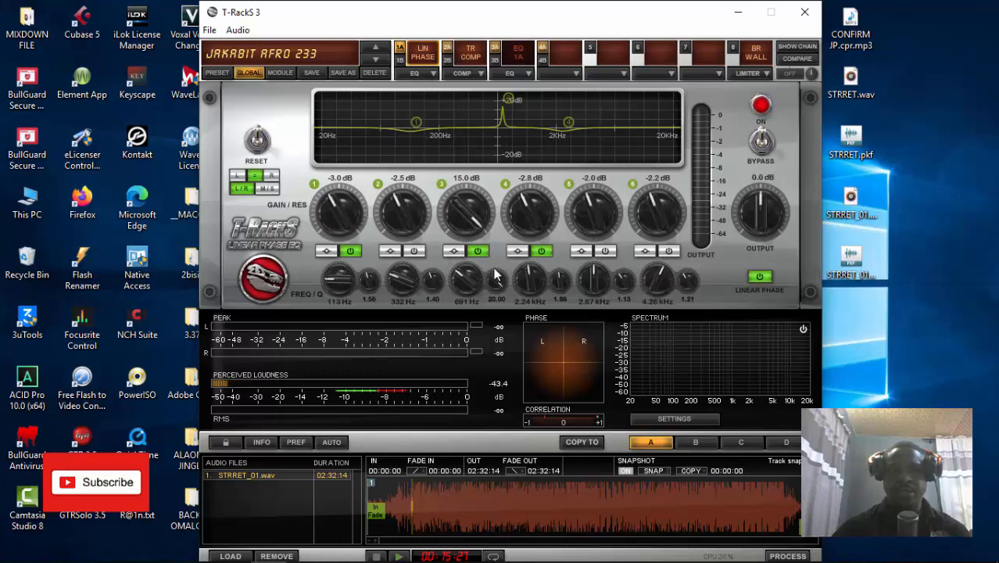
# - Cut EQ band 3 to -2.3 dB with a Q of about 1.61, keep the band on, and audition the result
pyautogui.click(479, 251)
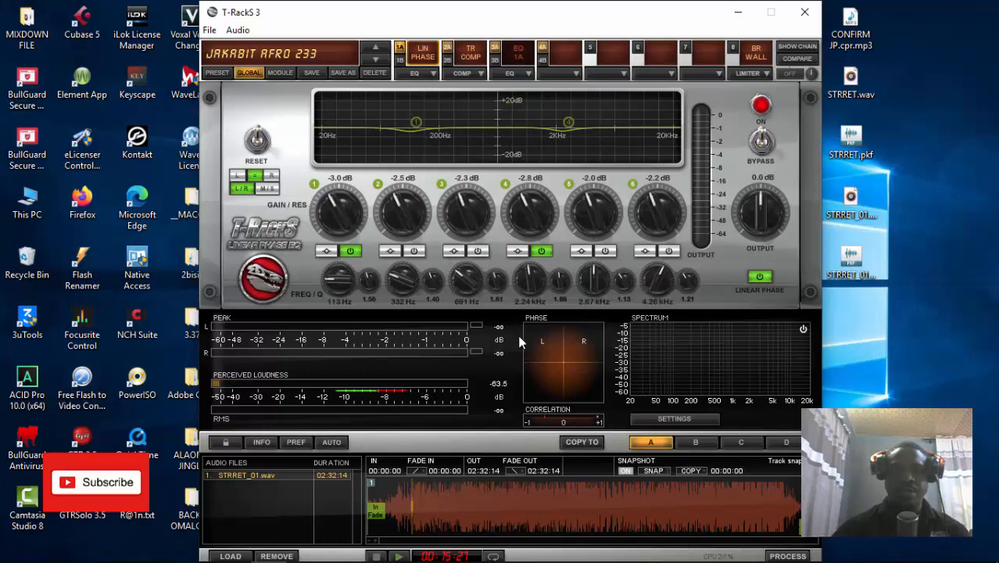
pyautogui.click(479, 251)
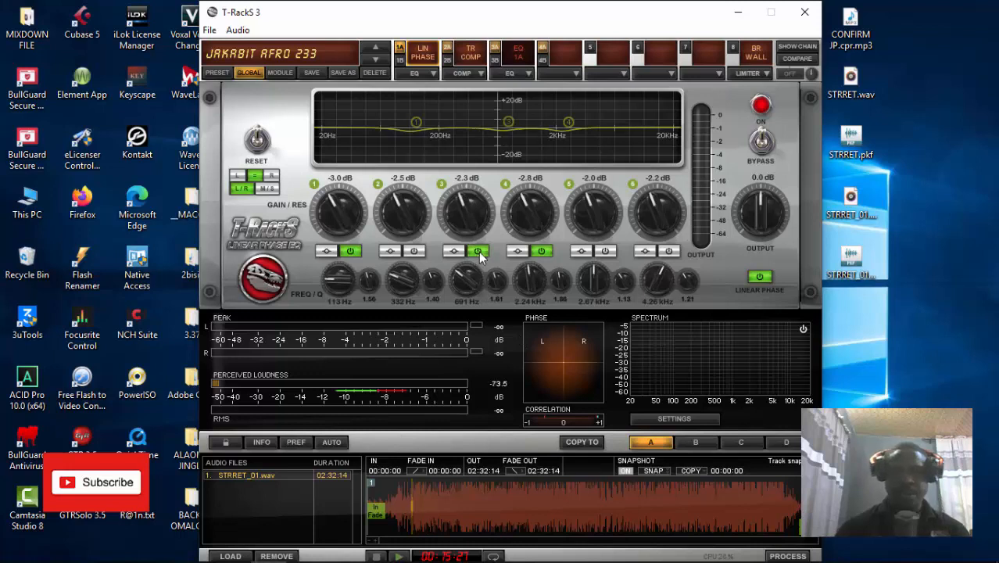
pyautogui.press('space')
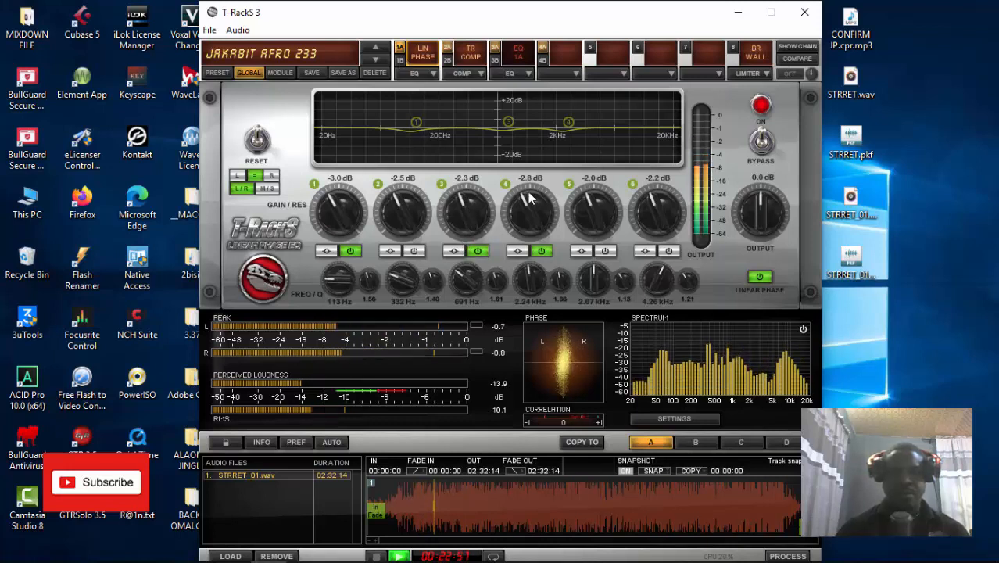
pyautogui.press('space')
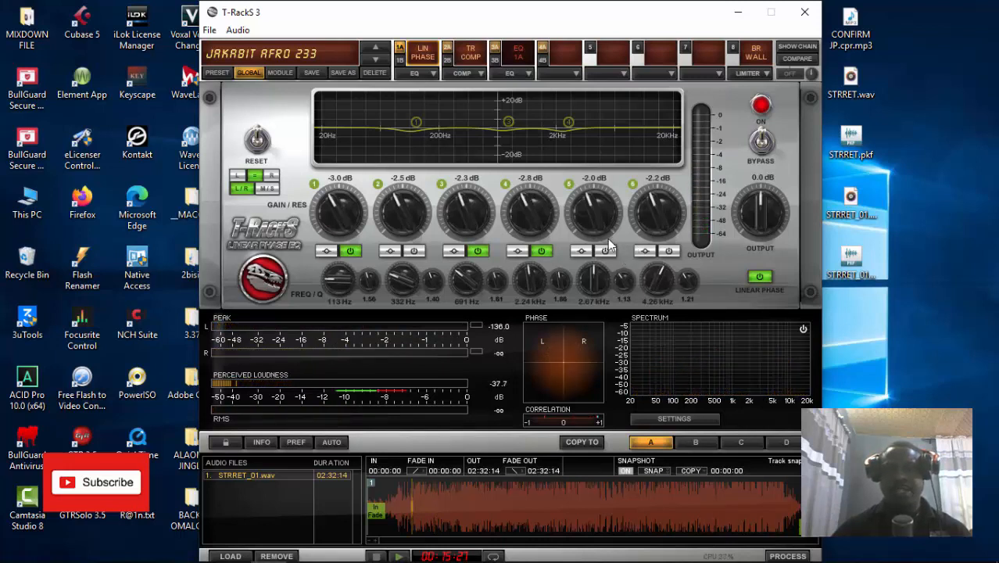
# - Boost EQ band 5 to 15.0 dB with a Q of 20.00, sweep it to 3.52 kHz during playback, and switch the band off
pyautogui.click(606, 252)
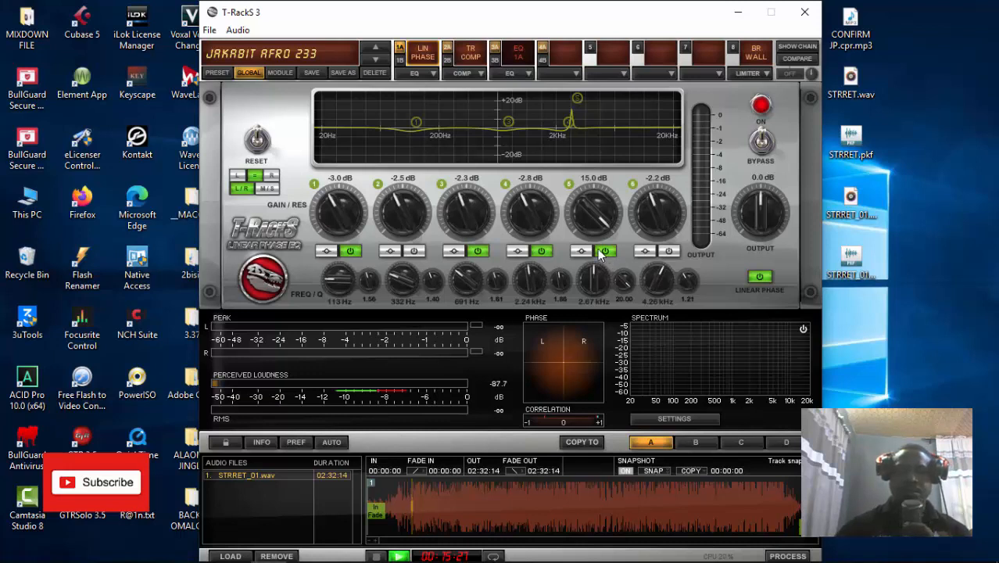
pyautogui.moveTo(598, 279); pyautogui.dragTo(592, 282)
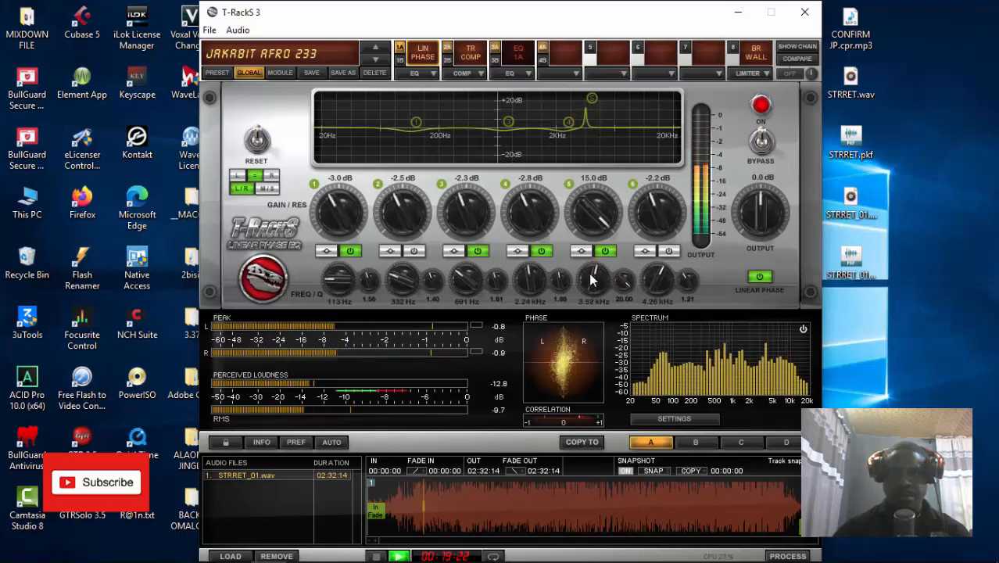
pyautogui.click(602, 251)
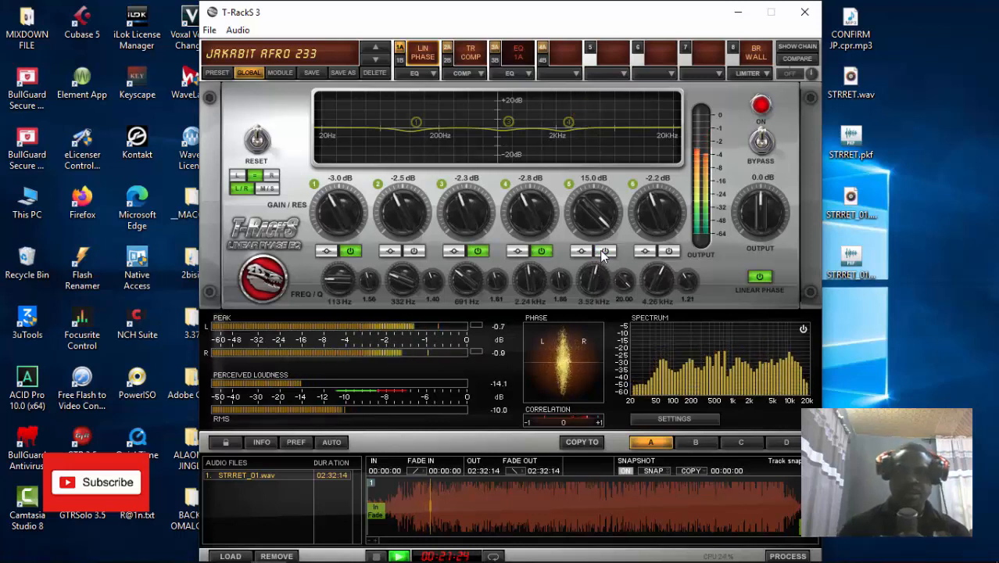
pyautogui.press('space')
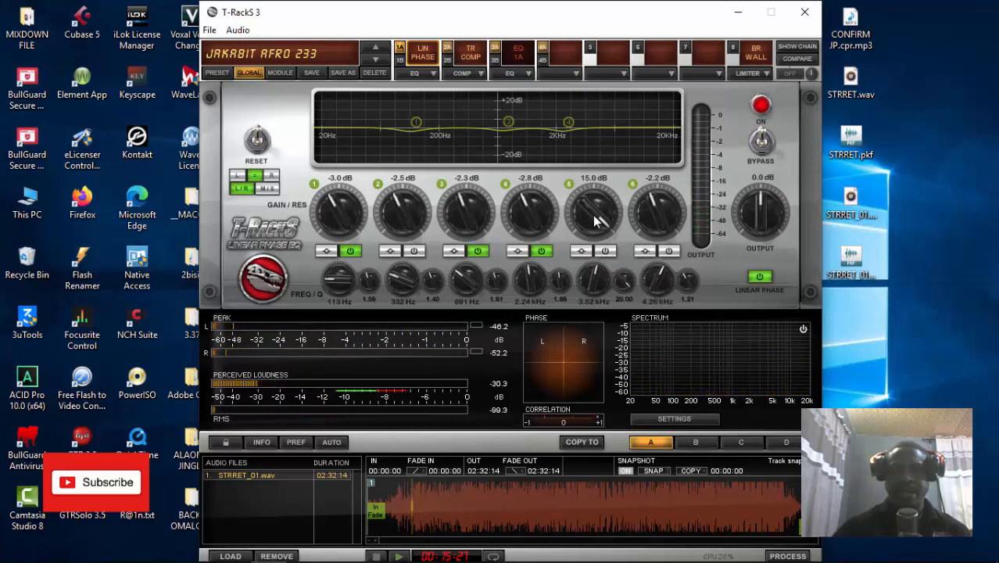
# - Set EQ band 5 to a -3.0 dB cut with a Q of 1.45 and switch the band back on during playback
pyautogui.moveTo(592, 211); pyautogui.dragTo(640, 382)
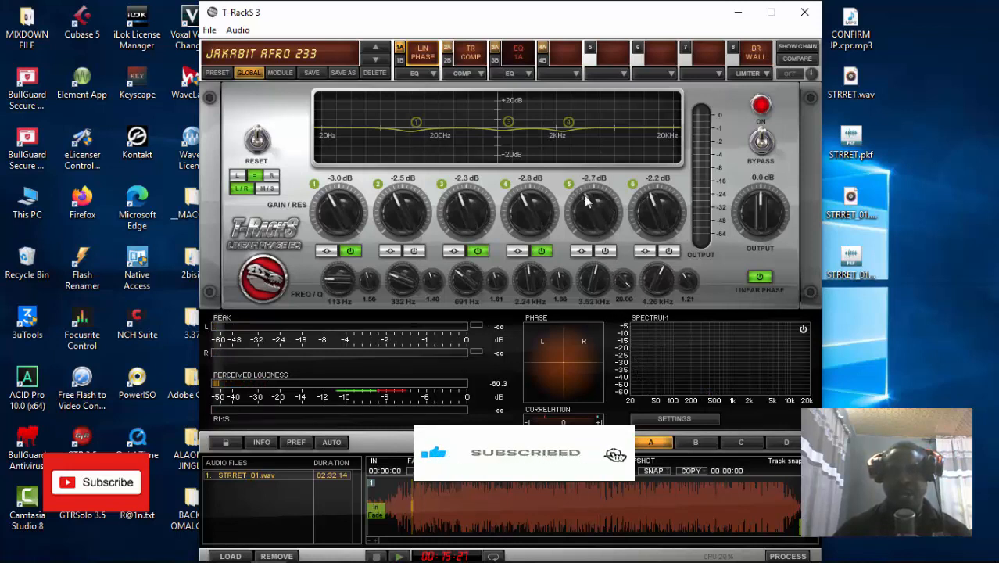
pyautogui.moveTo(595, 210); pyautogui.dragTo(621, 274)
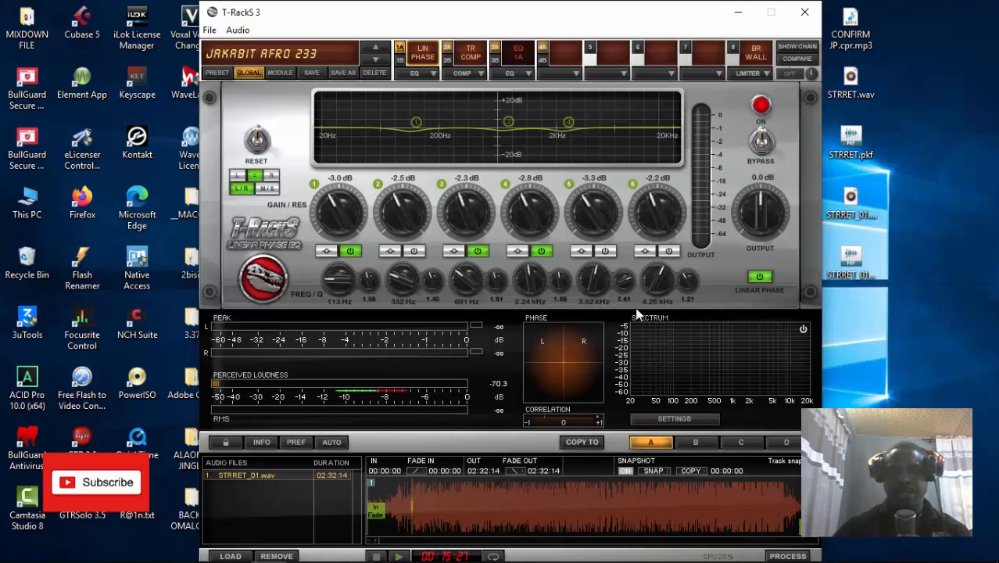
pyautogui.moveTo(642, 337); pyautogui.dragTo(635, 325)
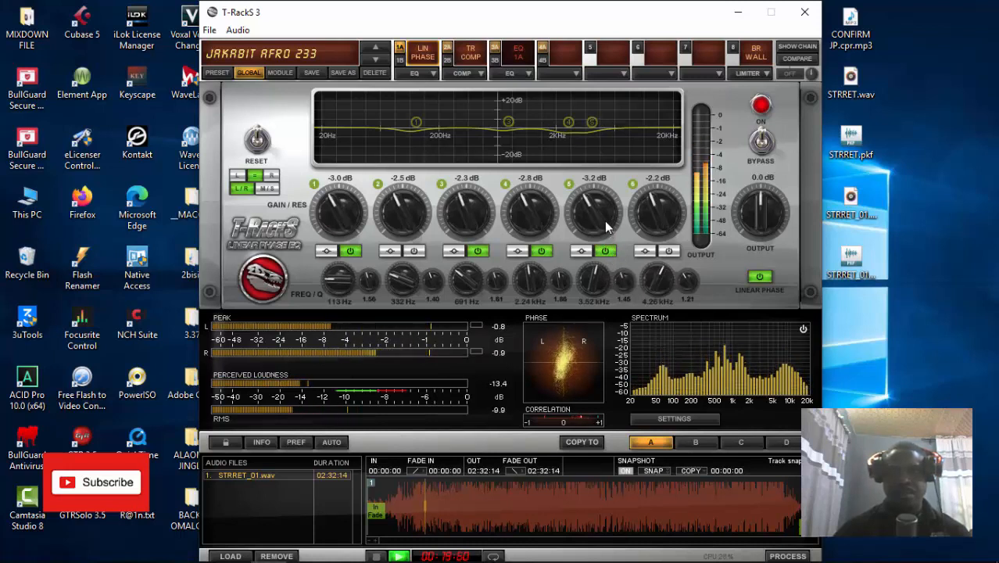
pyautogui.moveTo(606, 223); pyautogui.dragTo(596, 222)
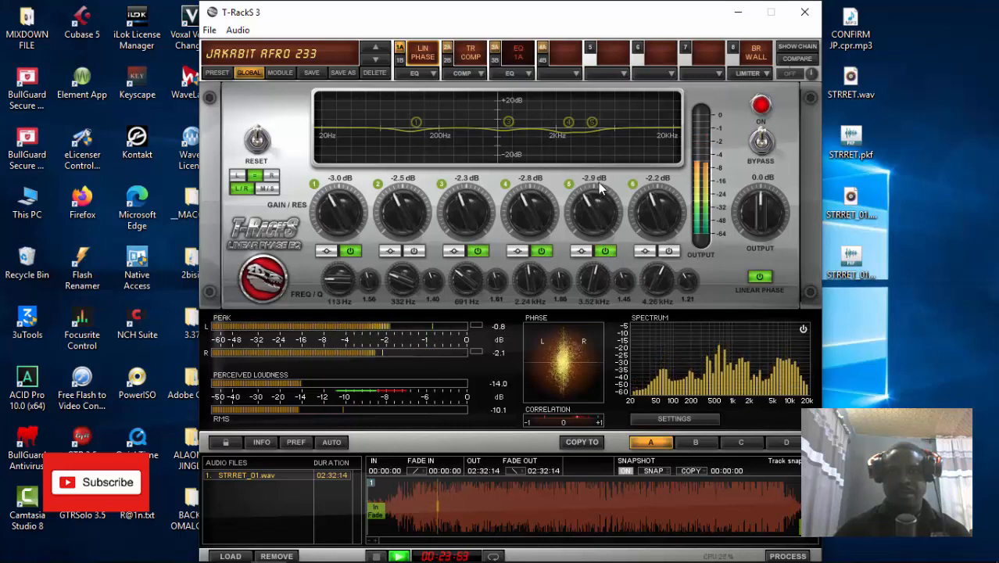
pyautogui.doubleClick(599, 181)
pyautogui.write('-3')
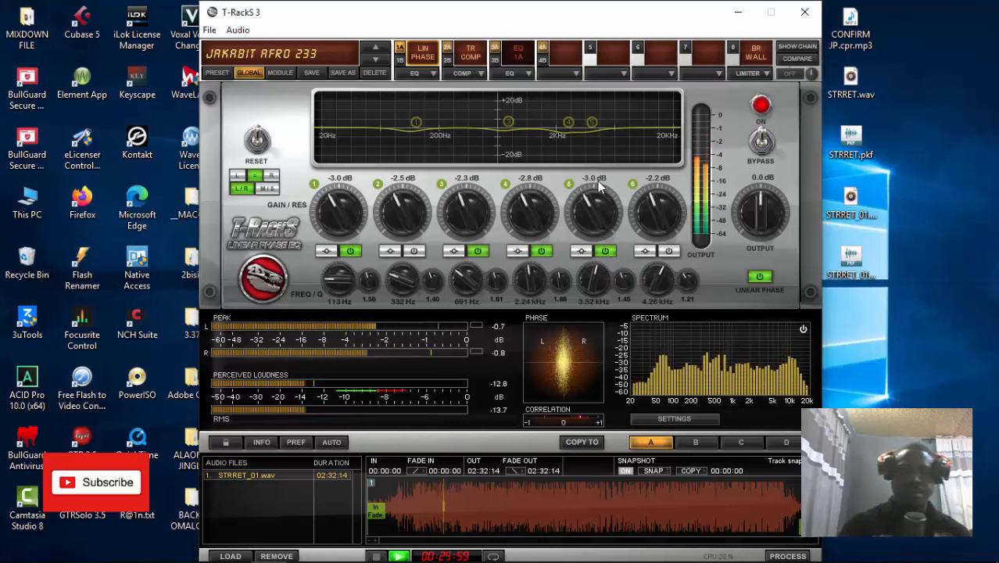
pyautogui.press('Return')
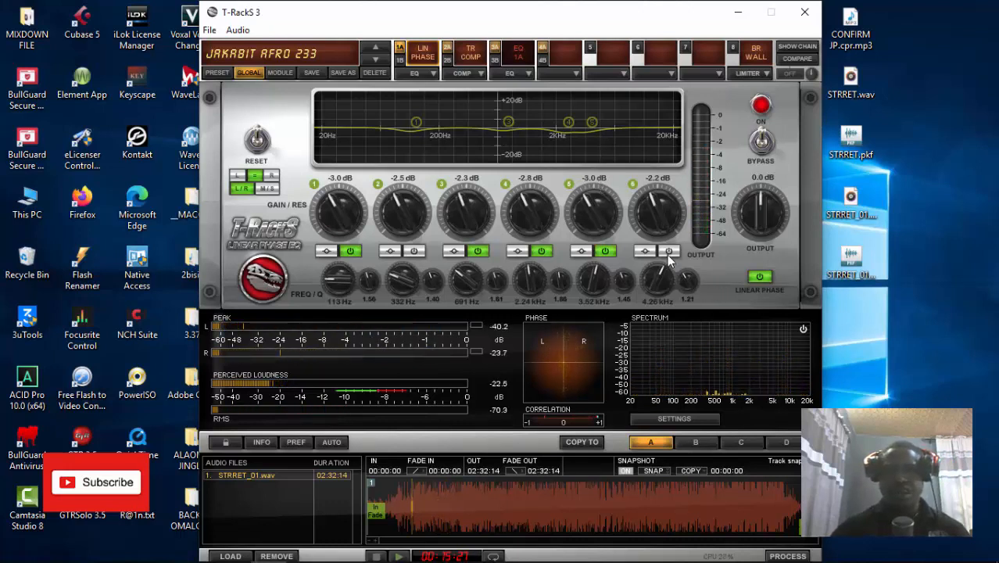
# - Boost EQ band 6 to 15.0 dB with a Q of 20.00, sweep it to 4.88 kHz during playback, and switch the band off
pyautogui.moveTo(661, 232); pyautogui.dragTo(701, 374)
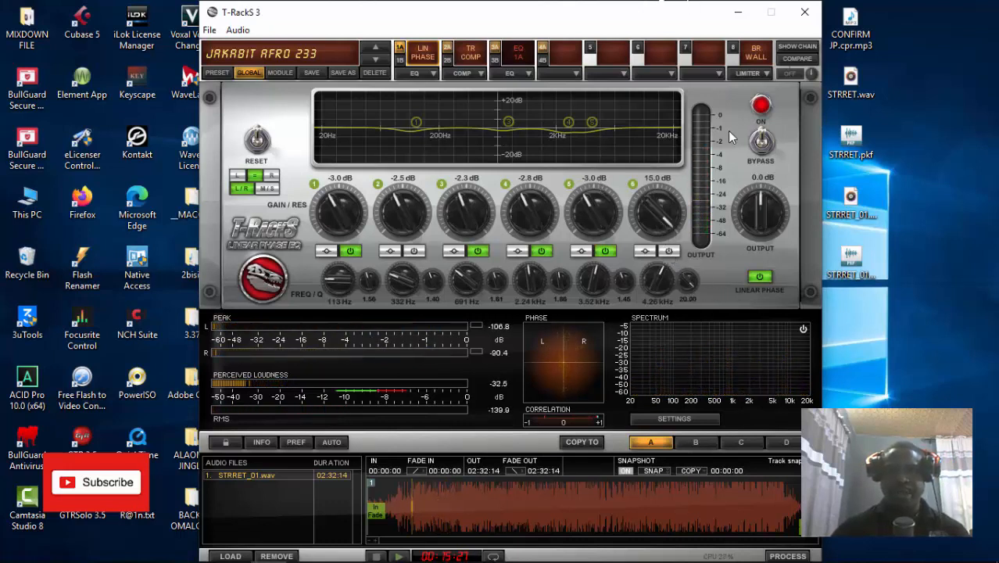
pyautogui.click(670, 251)
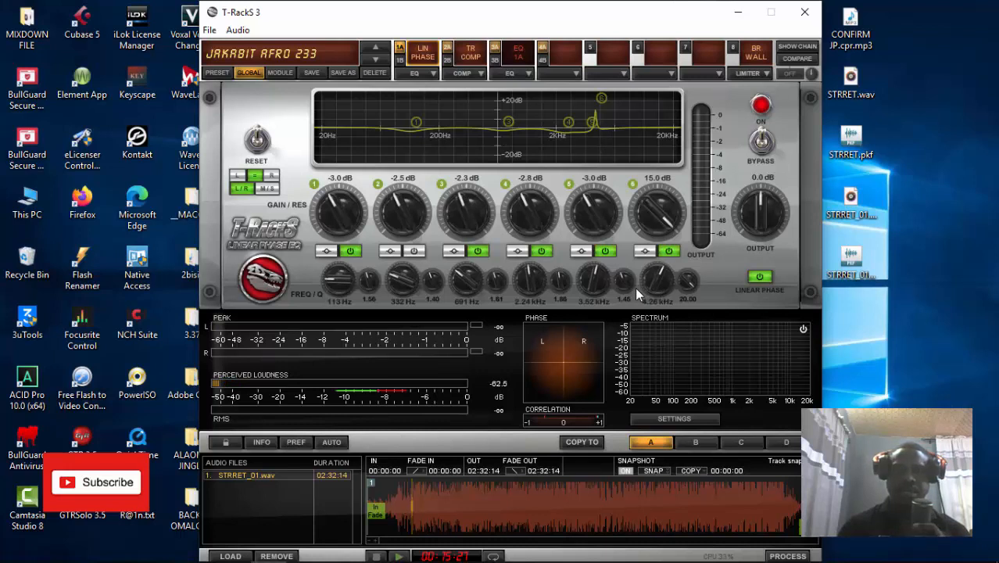
pyautogui.press('space')
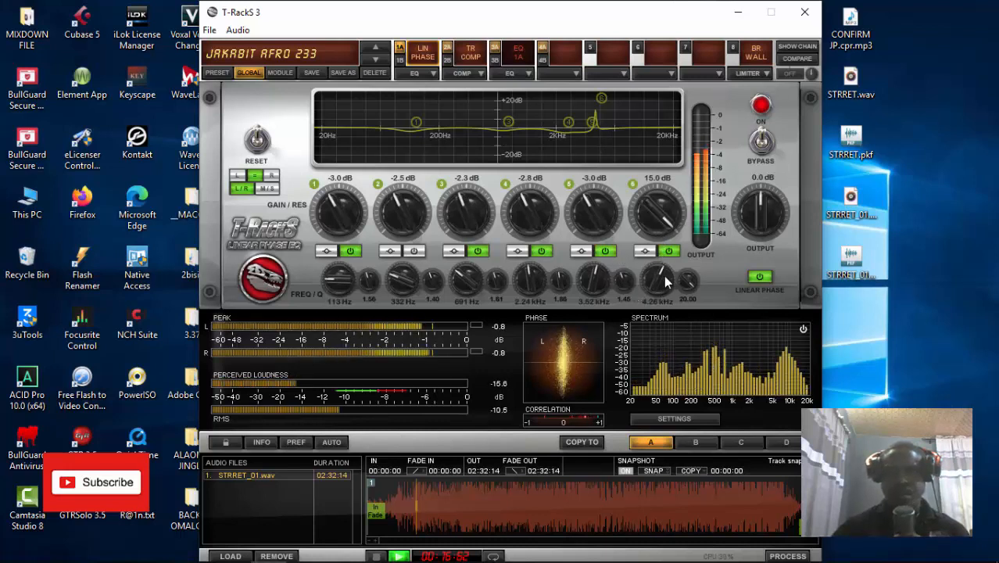
pyautogui.moveTo(665, 282); pyautogui.dragTo(652, 280)
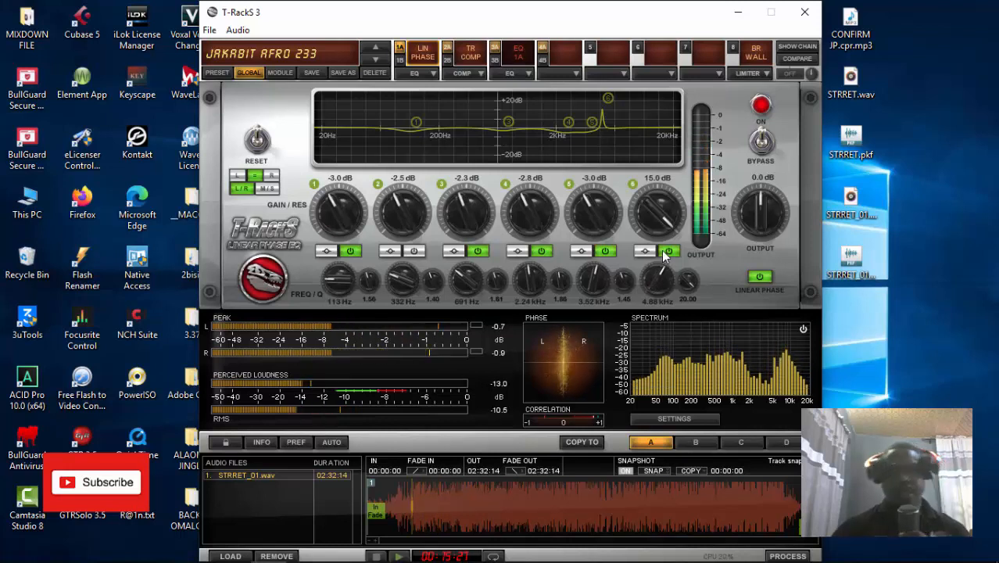
pyautogui.click(663, 251)
# - Set EQ band 6 to a -3.0 dB cut with a Q of about 1.45, switch it back on and audition the result
pyautogui.moveTo(659, 219); pyautogui.dragTo(692, 396)
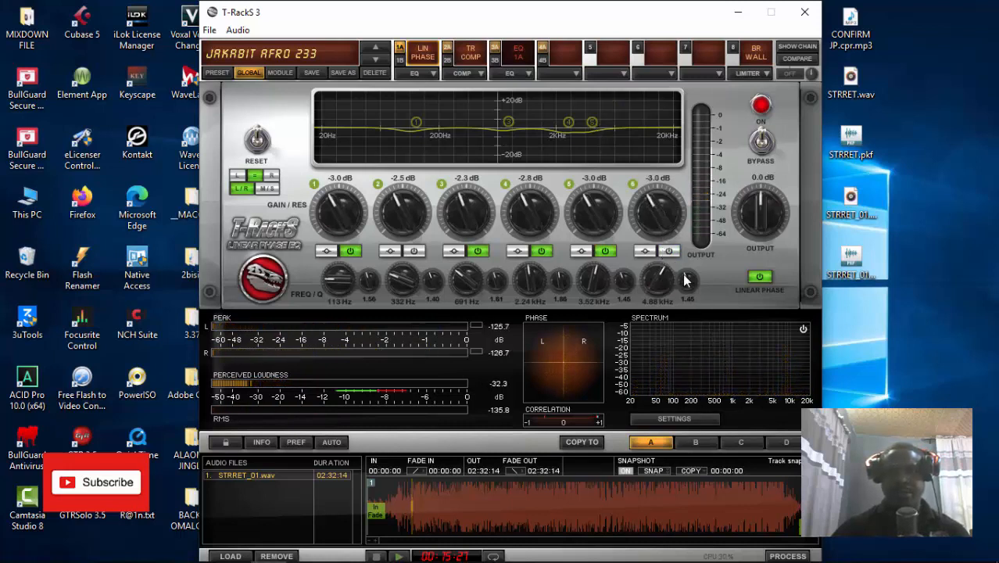
pyautogui.click(670, 251)
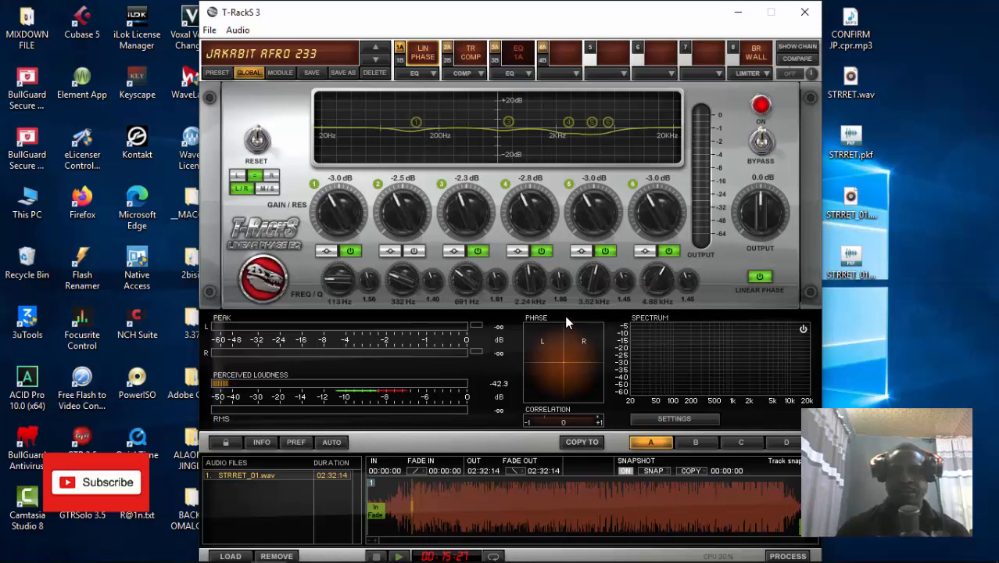
pyautogui.press('space')
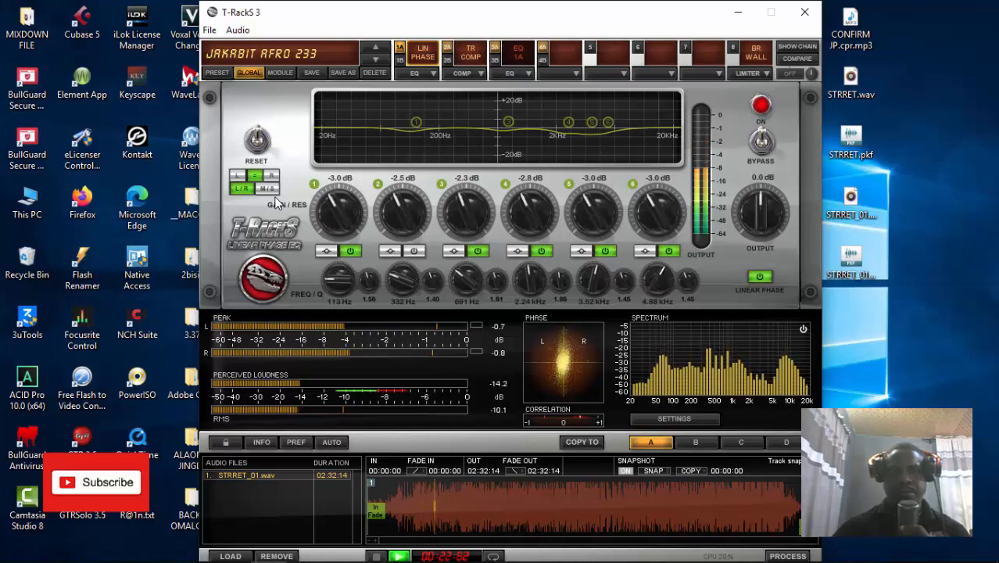
pyautogui.press('space')
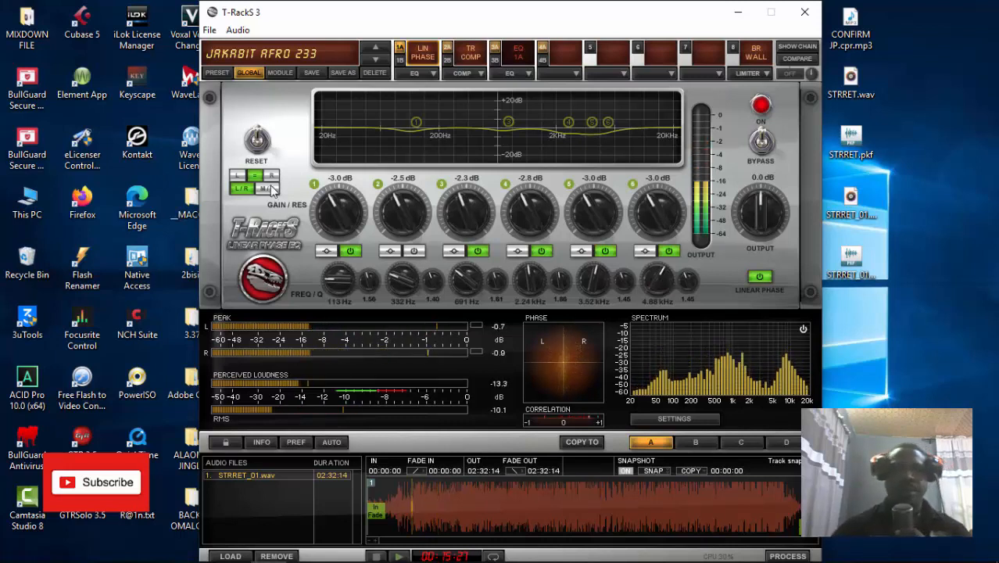
# - Switch on EQ band 2, boost it to 15.0 dB with a Q of 20.00, and sweep its frequency to 344 Hz during playback
pyautogui.click(419, 250)
pyautogui.moveTo(410, 221); pyautogui.dragTo(409, 9)
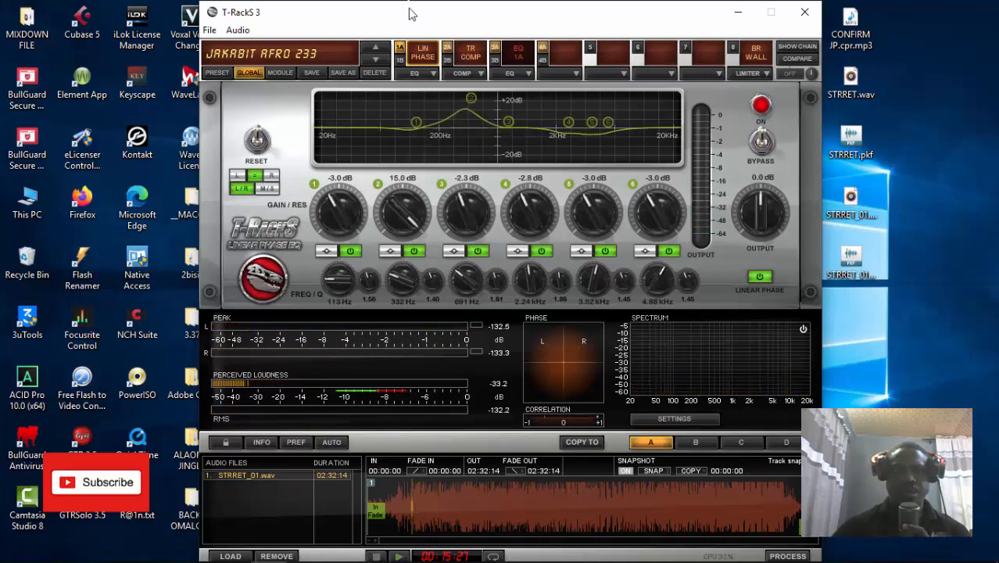
pyautogui.moveTo(434, 280); pyautogui.dragTo(436, 191)
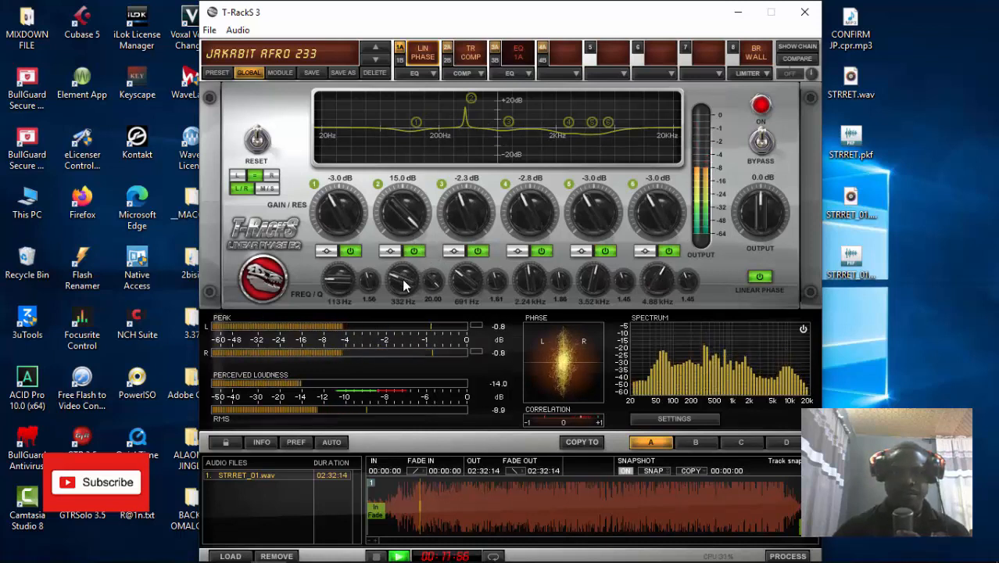
pyautogui.moveTo(403, 281); pyautogui.dragTo(405, 286)
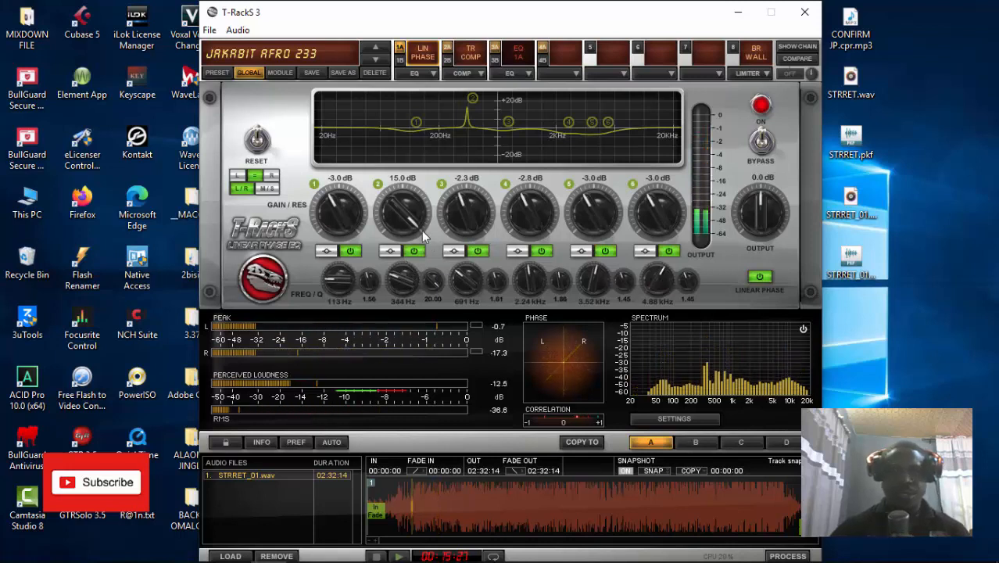
# - Cut EQ band 2 to -2.4 dB with a Q of about 1.30
pyautogui.moveTo(403, 209); pyautogui.dragTo(462, 342)
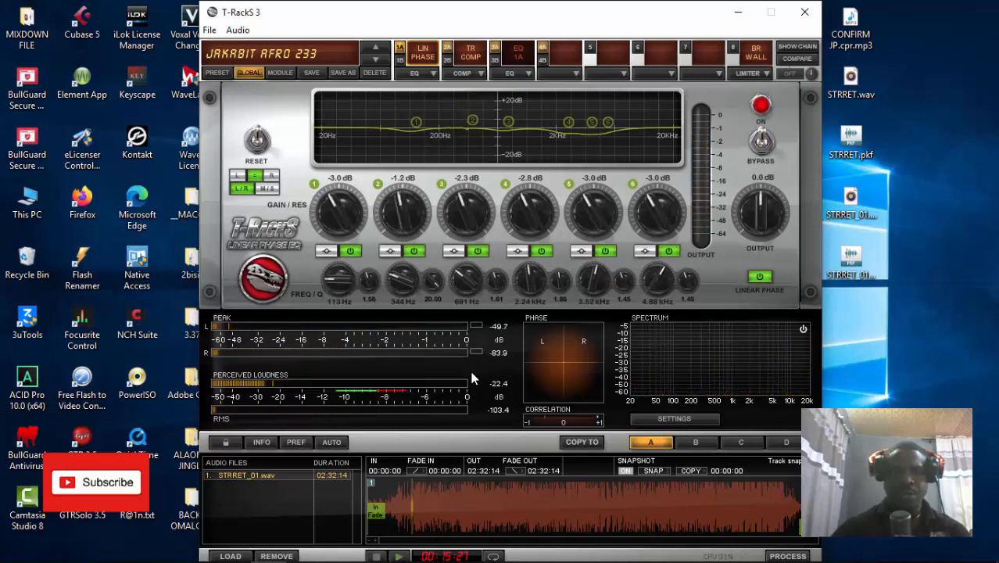
pyautogui.moveTo(478, 378); pyautogui.dragTo(481, 380)
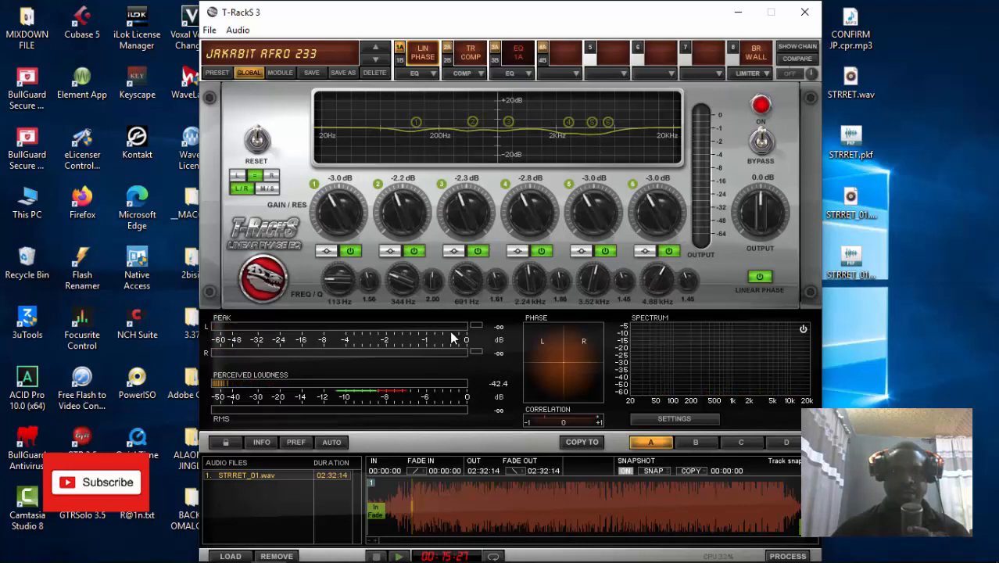
pyautogui.moveTo(436, 292); pyautogui.dragTo(437, 294)
pyautogui.moveTo(391, 217); pyautogui.dragTo(393, 223)
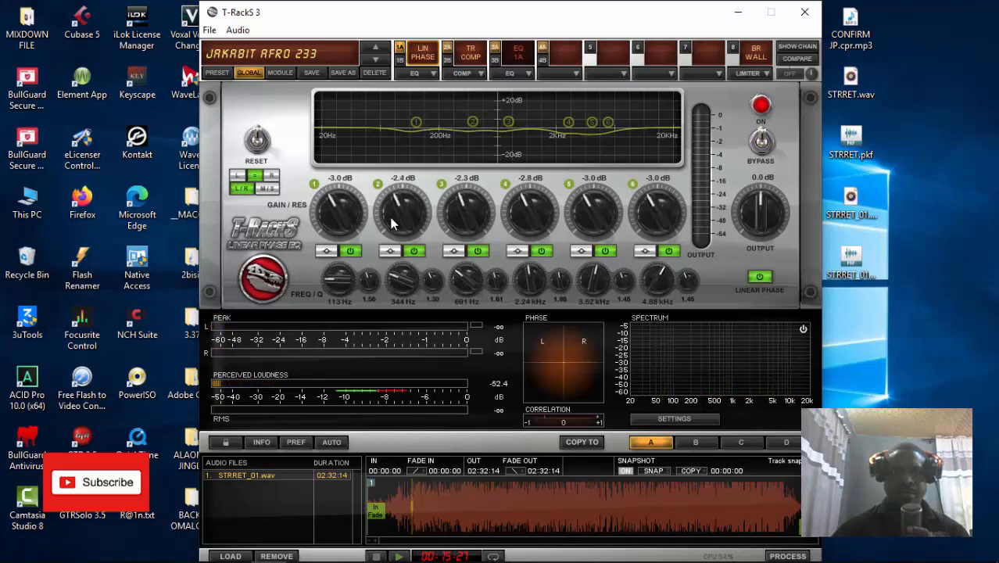
# - Compare the mix with and without the Linear Phase EQ by repeatedly bypassing and re-enabling it during playback, leaving it enabled
pyautogui.click(422, 55)
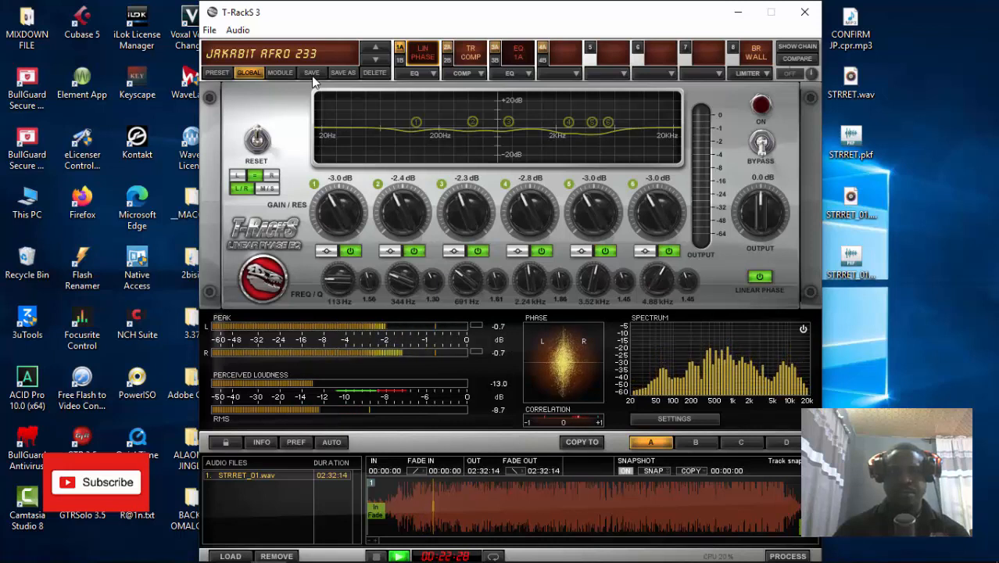
pyautogui.press('space')
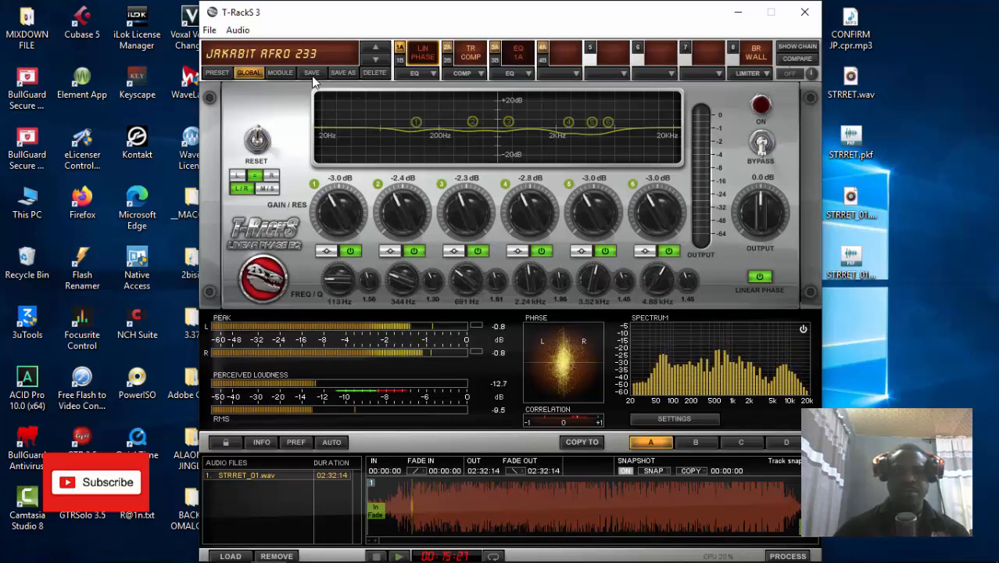
pyautogui.click(420, 52)
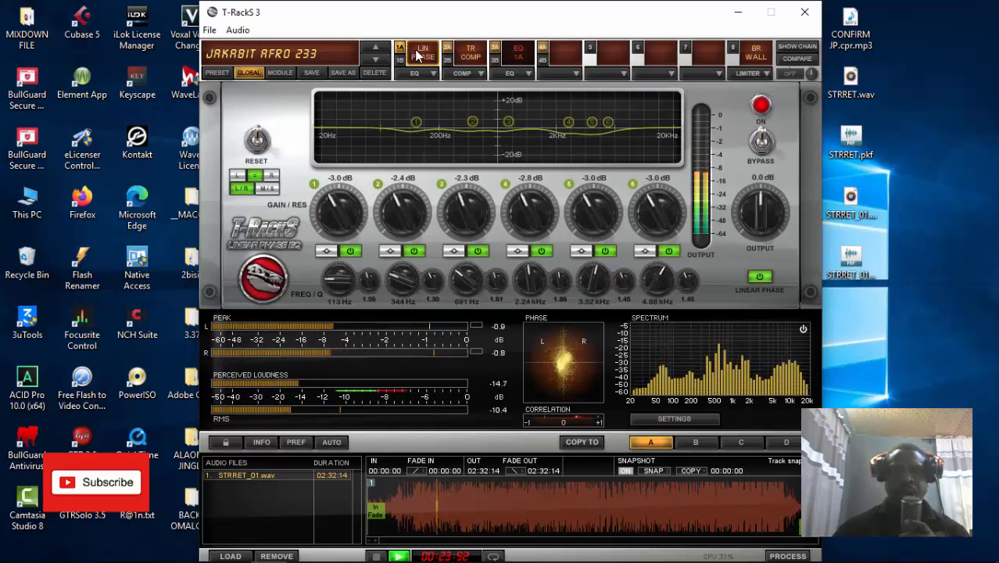
pyautogui.press('space')
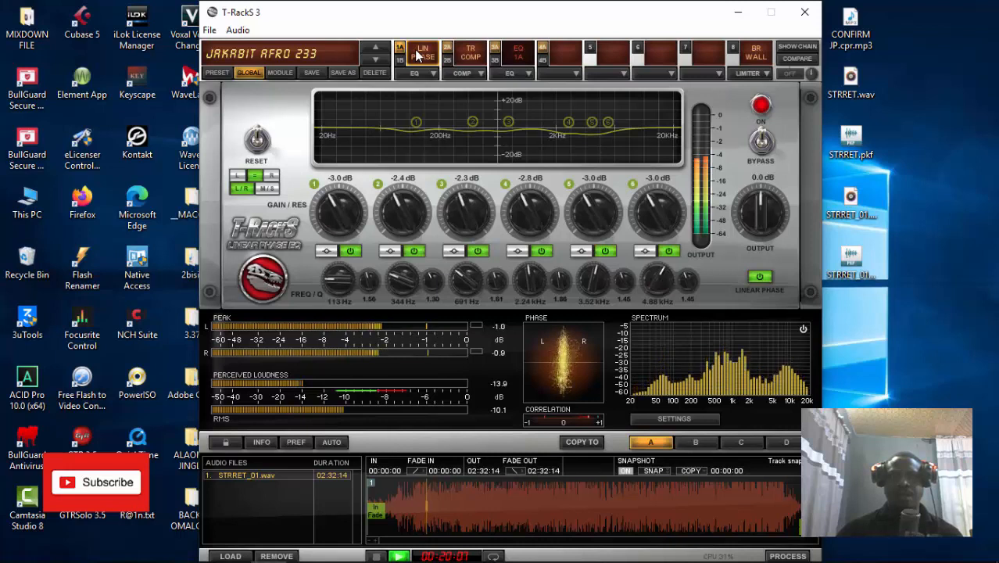
pyautogui.click(418, 52)
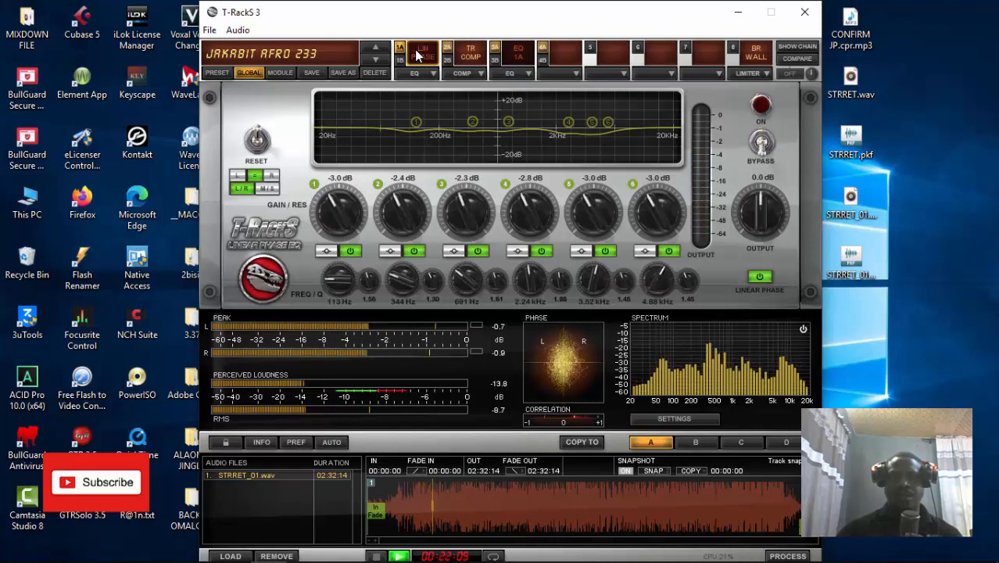
pyautogui.click(418, 53)
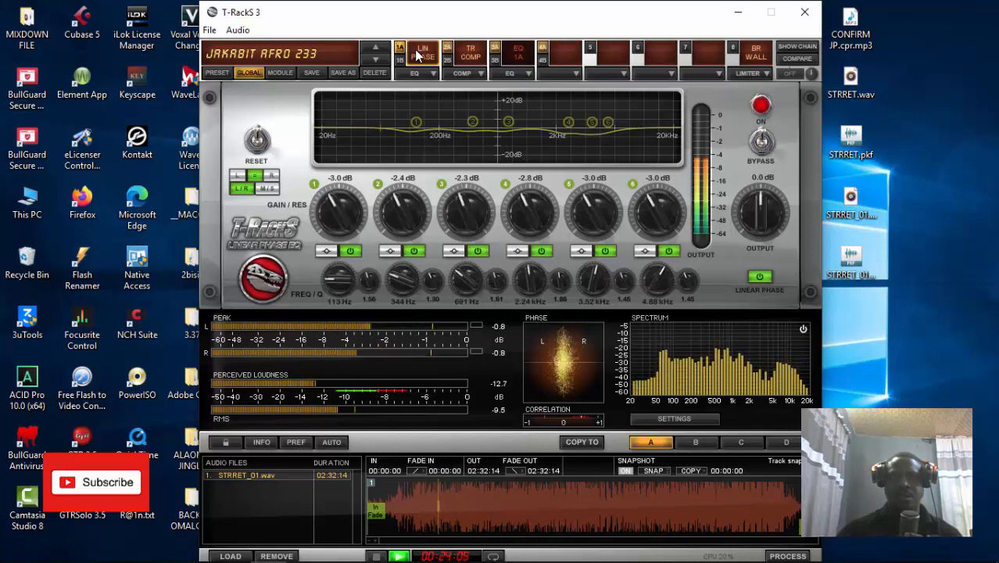
pyautogui.click(418, 52)
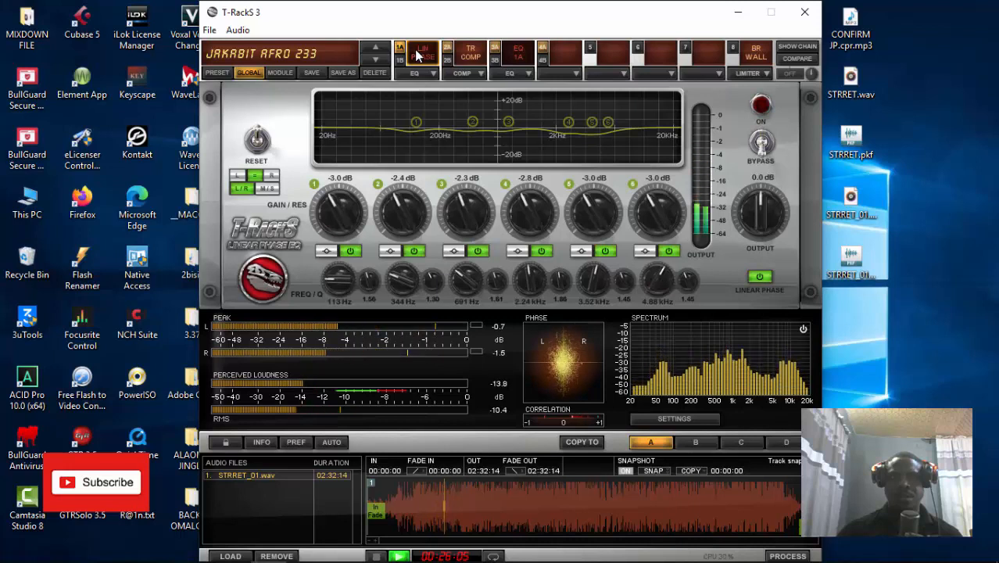
pyautogui.click(419, 53)
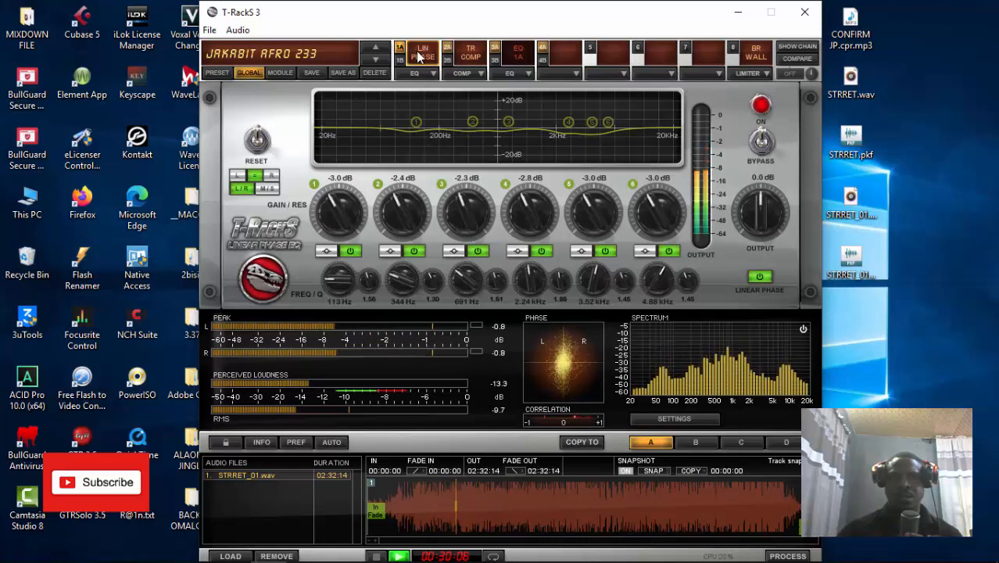
pyautogui.click(419, 56)
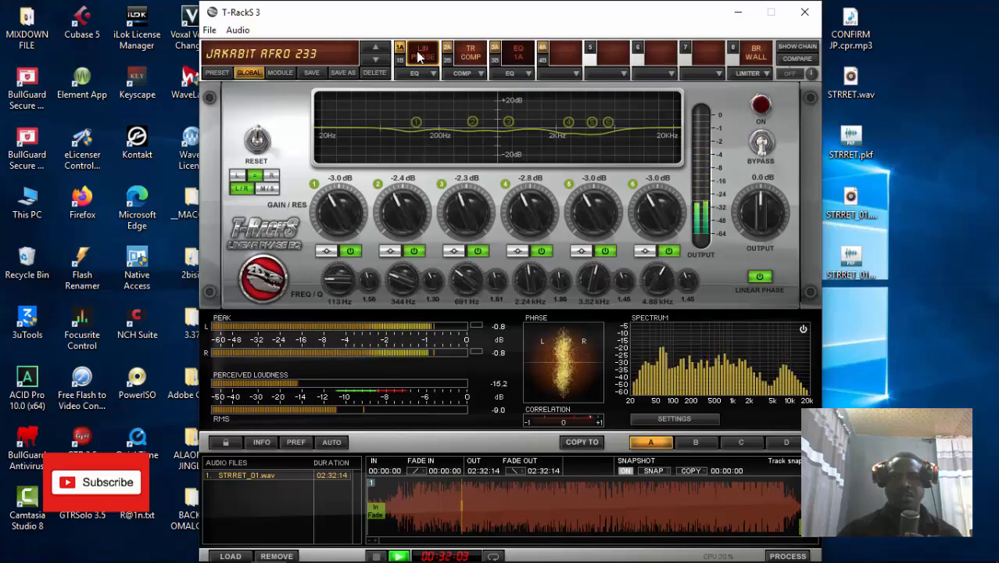
pyautogui.click(419, 56)
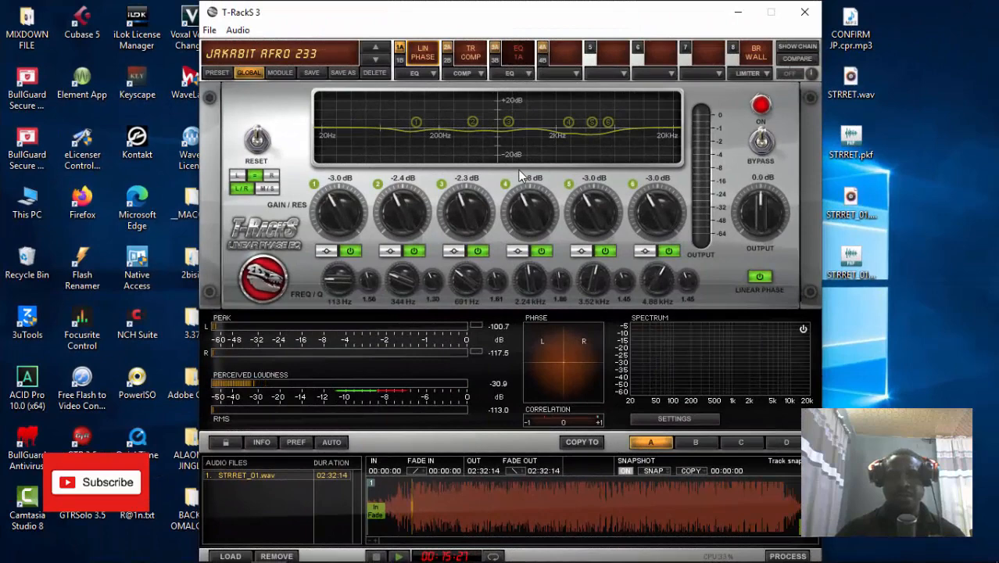
# - Review the compressor, try the brickwall limiter's input at 6.5 and 6.0 dB during playback, and set it to 5.0 dB
pyautogui.click(452, 53)
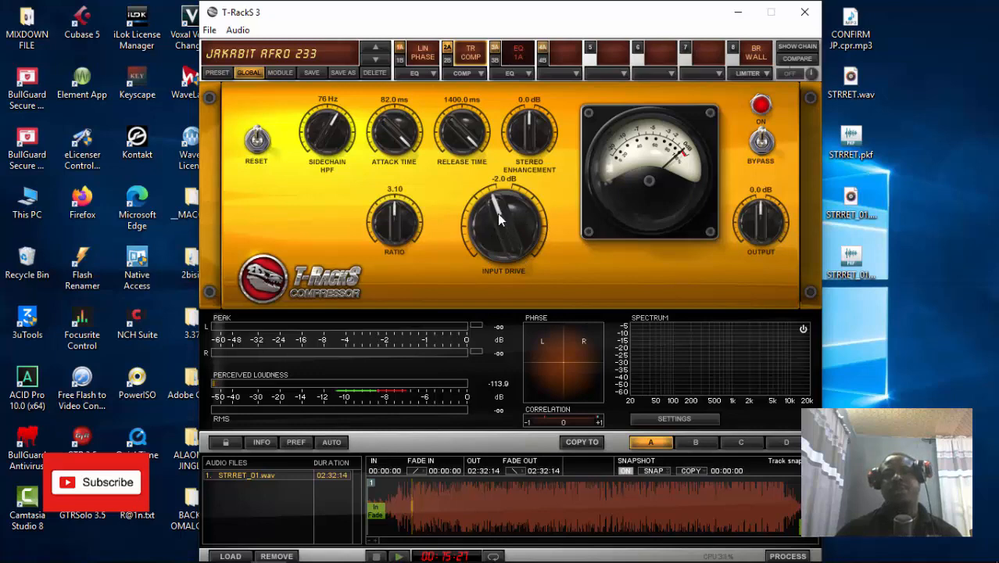
pyautogui.click(733, 50)
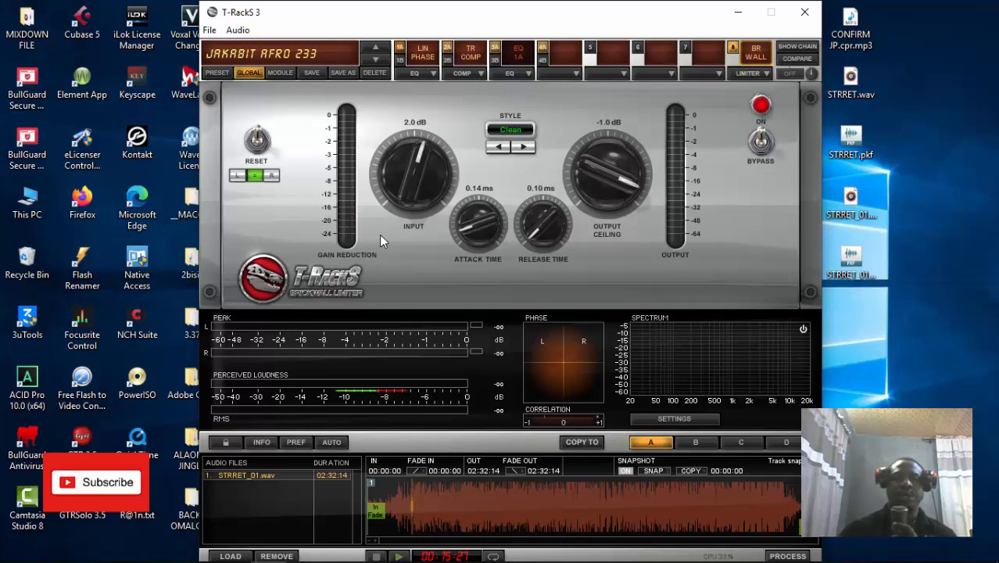
pyautogui.press('space')
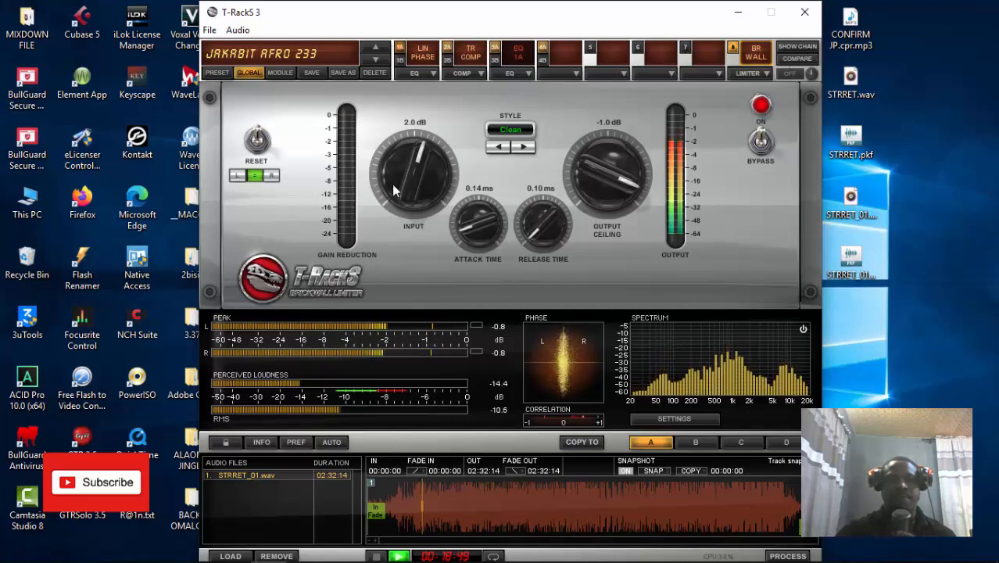
pyautogui.moveTo(395, 191); pyautogui.dragTo(398, 159)
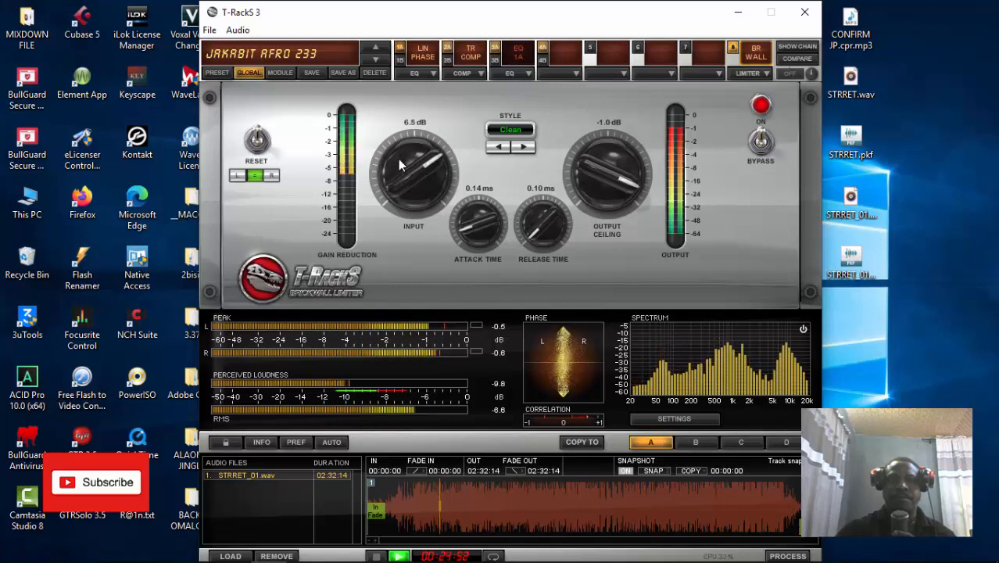
pyautogui.click(412, 124)
pyautogui.write('6')
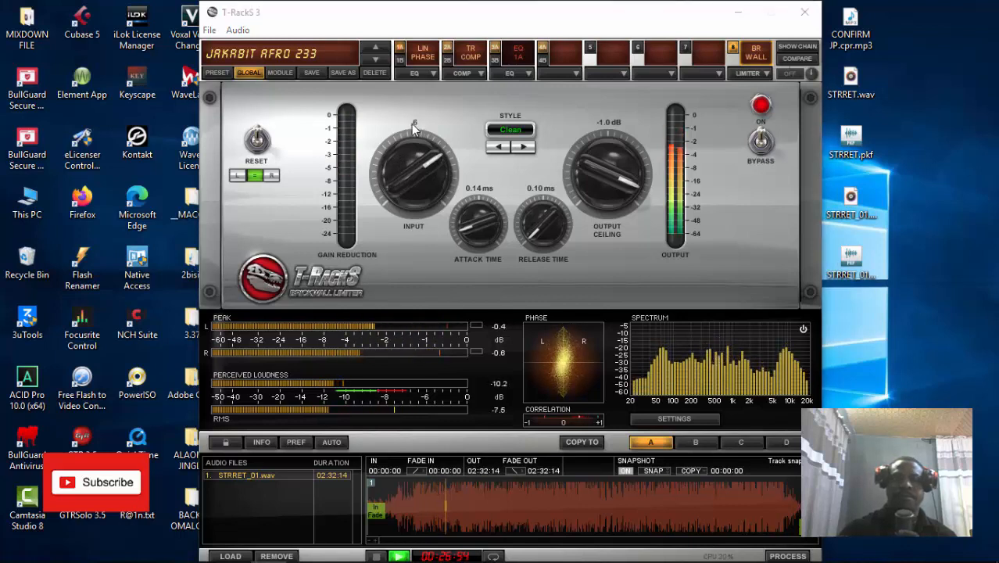
pyautogui.press('Return')
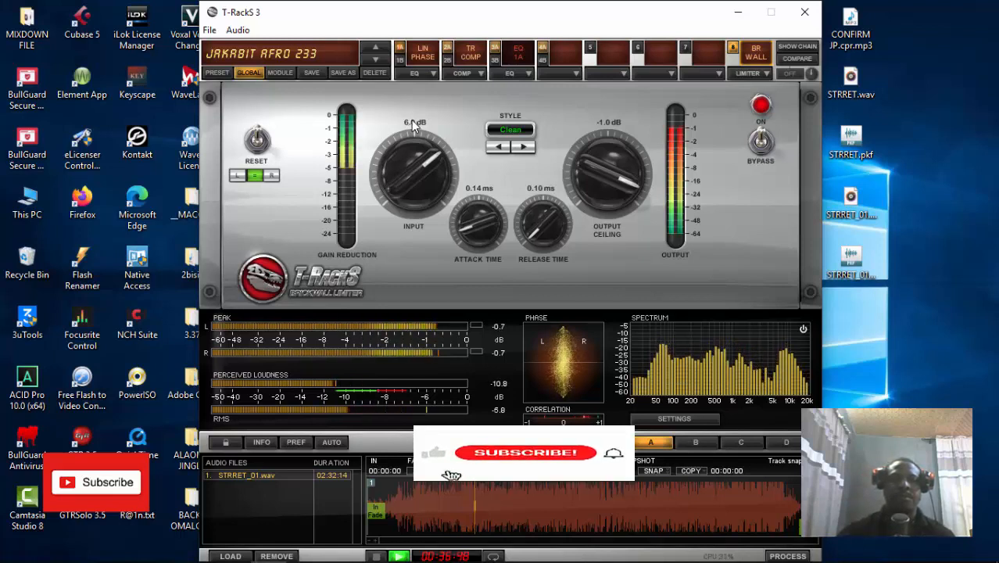
pyautogui.click(411, 120)
pyautogui.write('5')
pyautogui.press('Return')
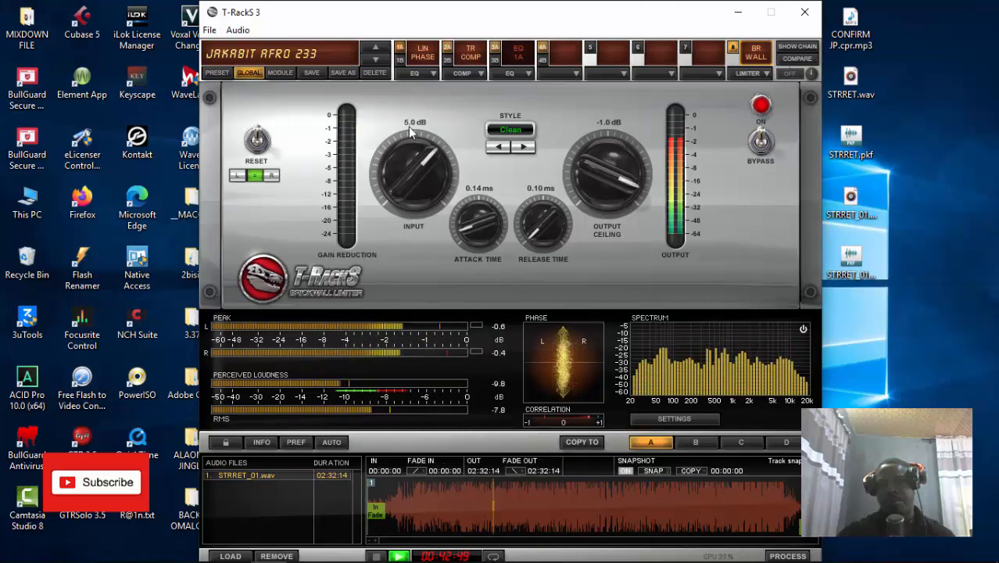
pyautogui.press('space')
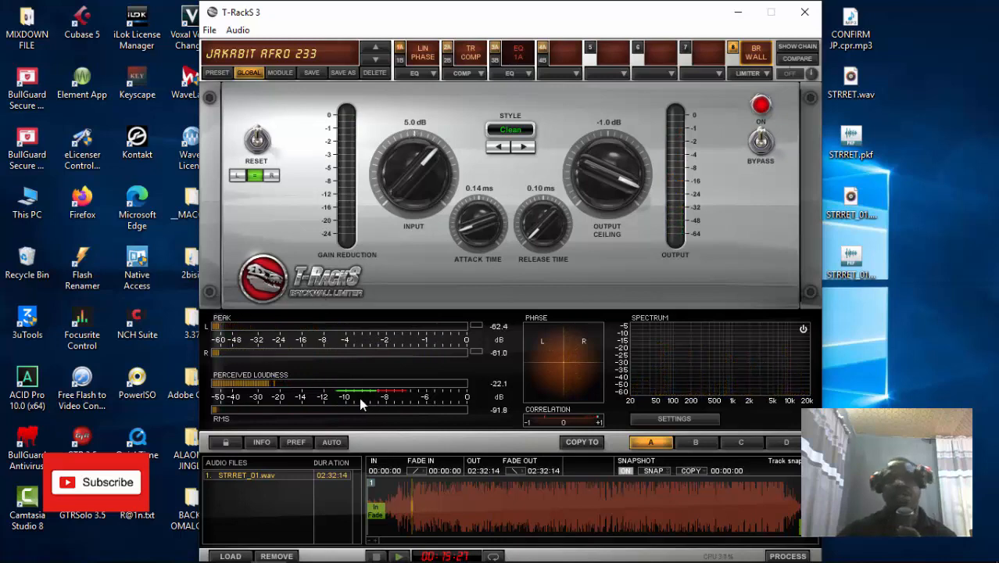
# - Process the current file to a 16-bit, 44.1 kHz WAVE on the Desktop named STRRET MSTRD
pyautogui.click(405, 51)
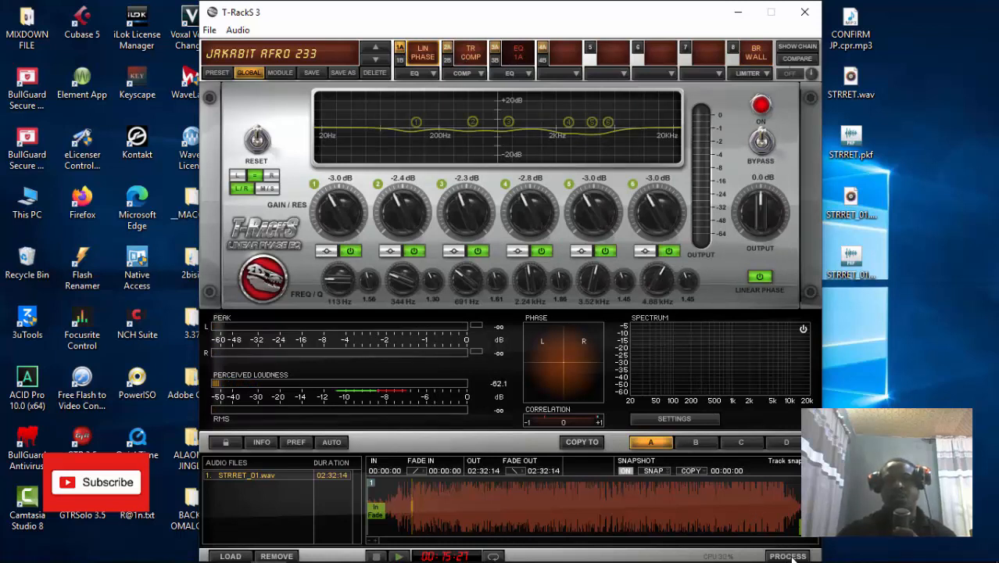
pyautogui.click(790, 556)
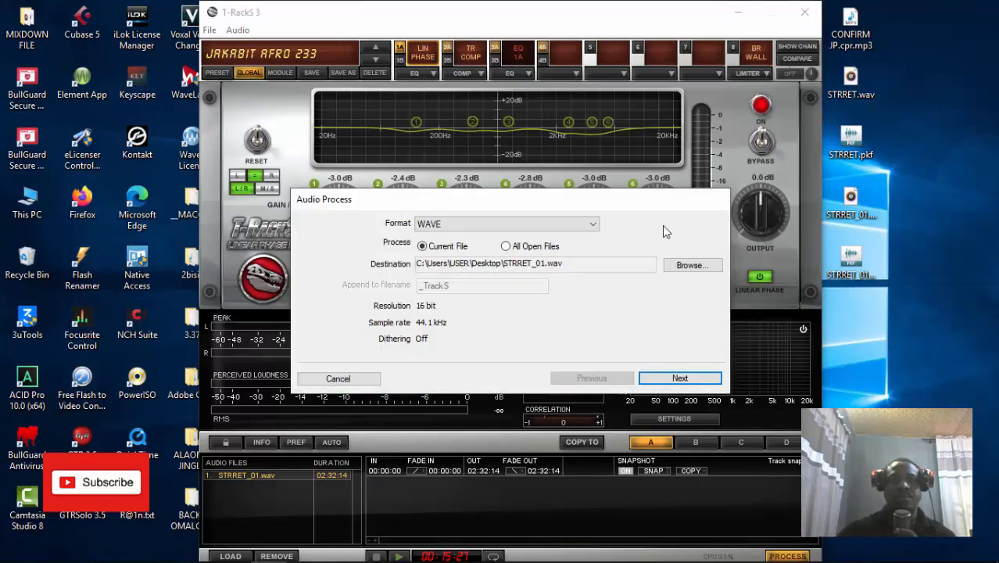
pyautogui.click(688, 266)
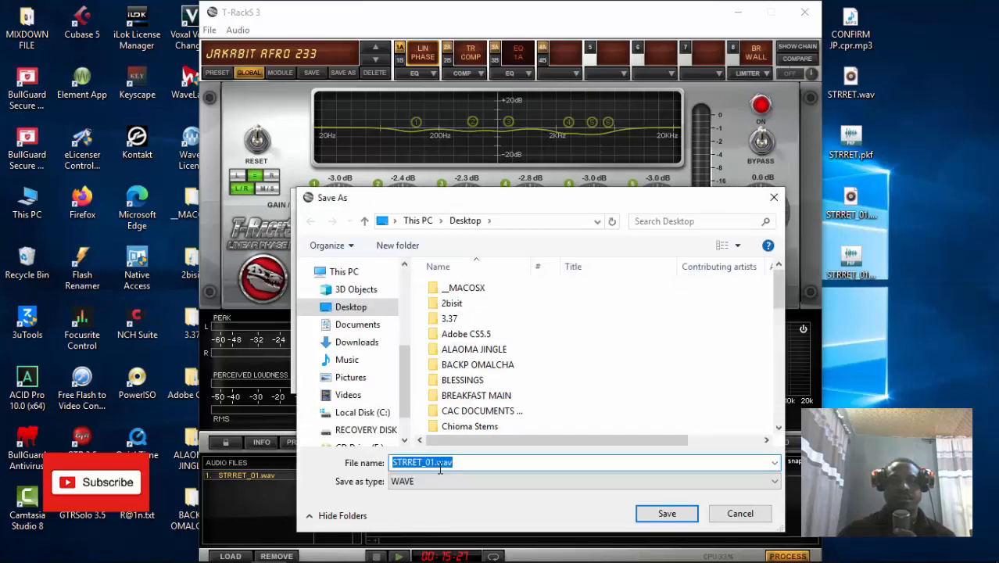
pyautogui.click(474, 463)
pyautogui.press('BackSpace')
pyautogui.press('BackSpace')
pyautogui.press('BackSpace')
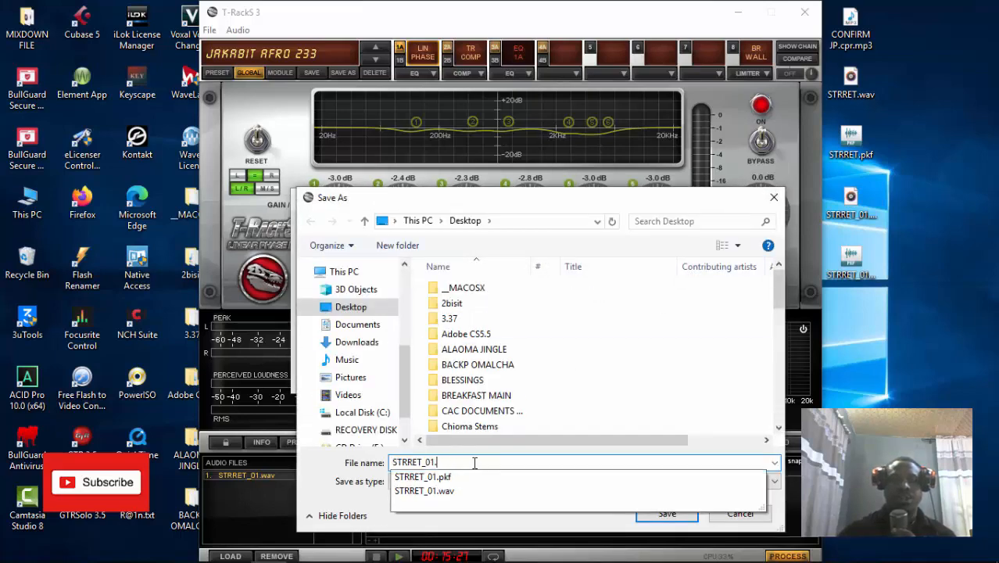
pyautogui.press('BackSpace')
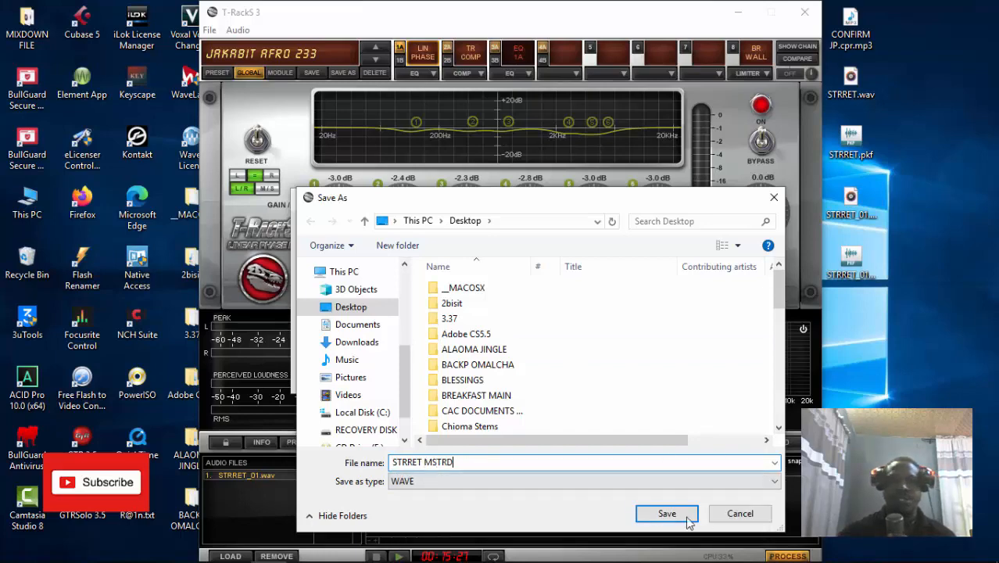
pyautogui.click(661, 510)
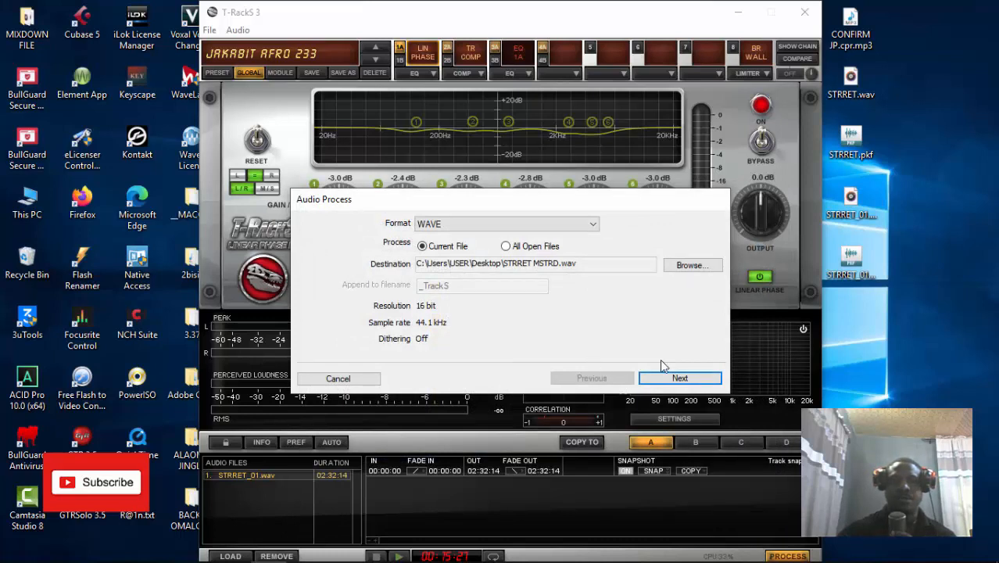
pyautogui.click(674, 380)
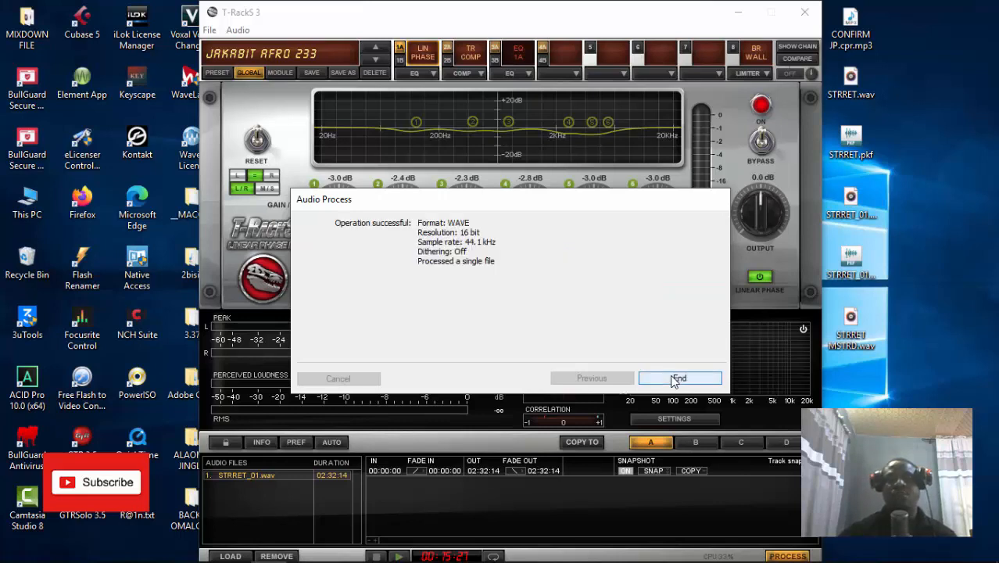
pyautogui.click(677, 378)
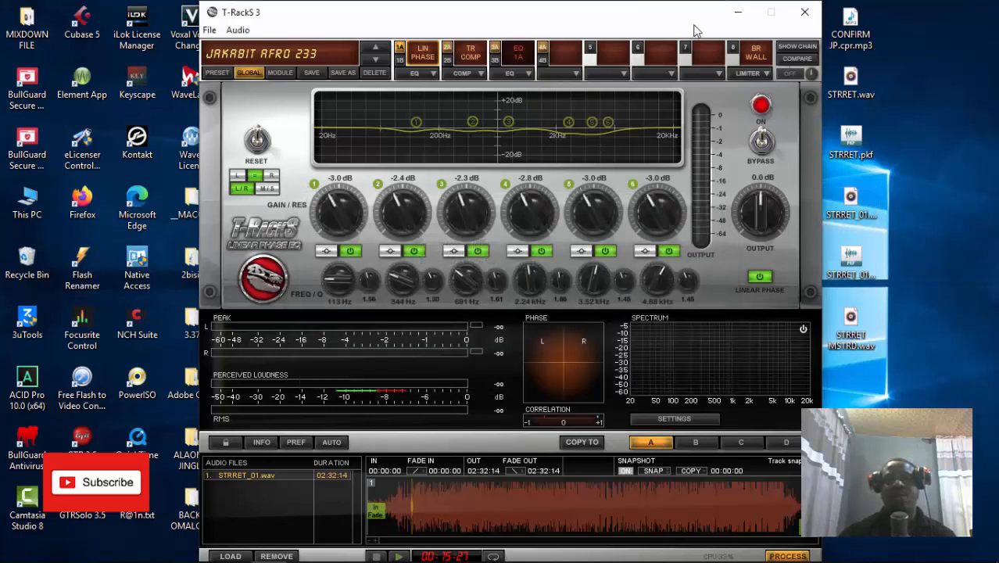
# - Switch to WaveLab and open STRRET MSTRD.wav from the Desktop
pyautogui.click(735, 14)
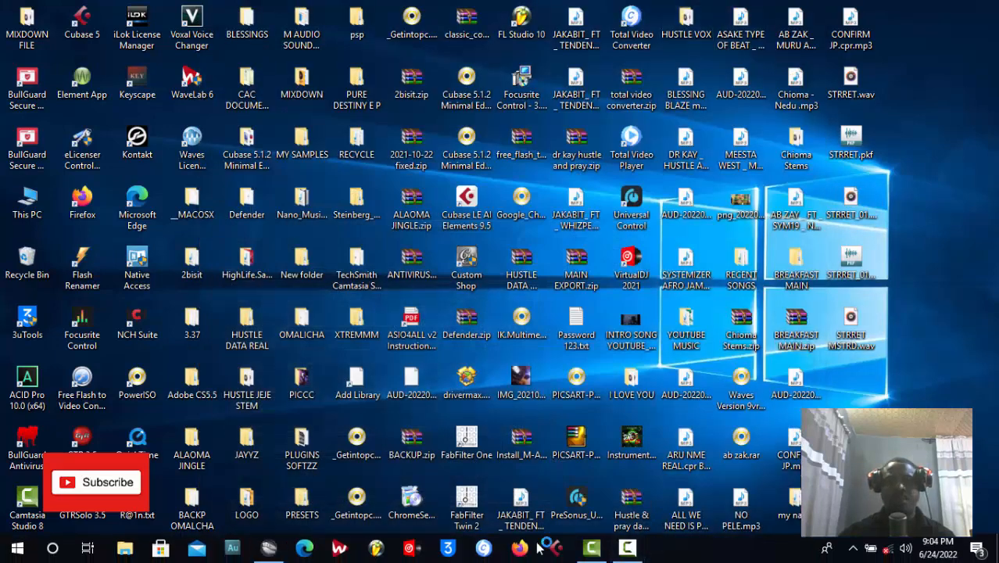
pyautogui.click(342, 550)
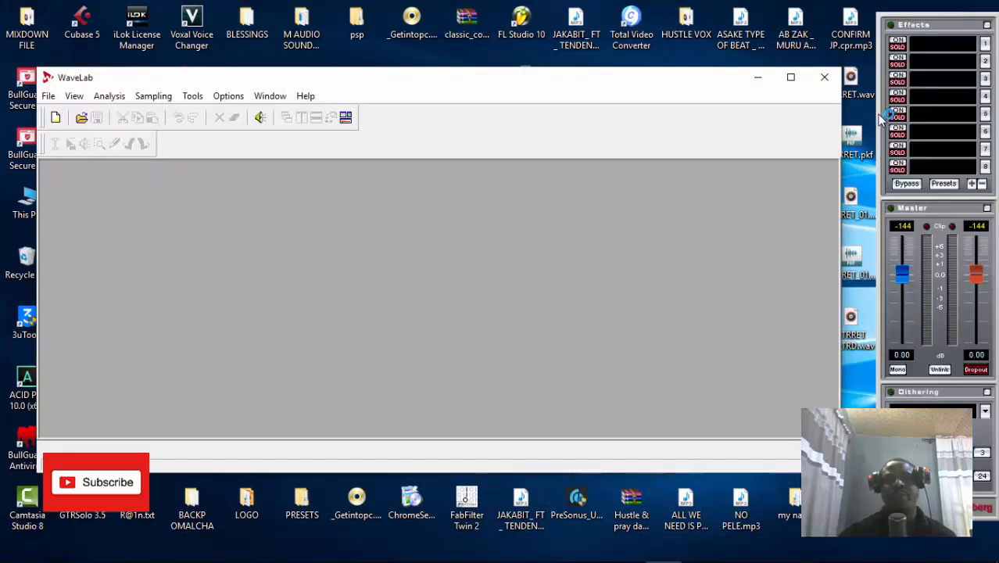
pyautogui.moveTo(451, 85)
pyautogui.mouseDown()
pyautogui.moveTo(479, 82)
pyautogui.moveTo(466, 74)
pyautogui.mouseUp()
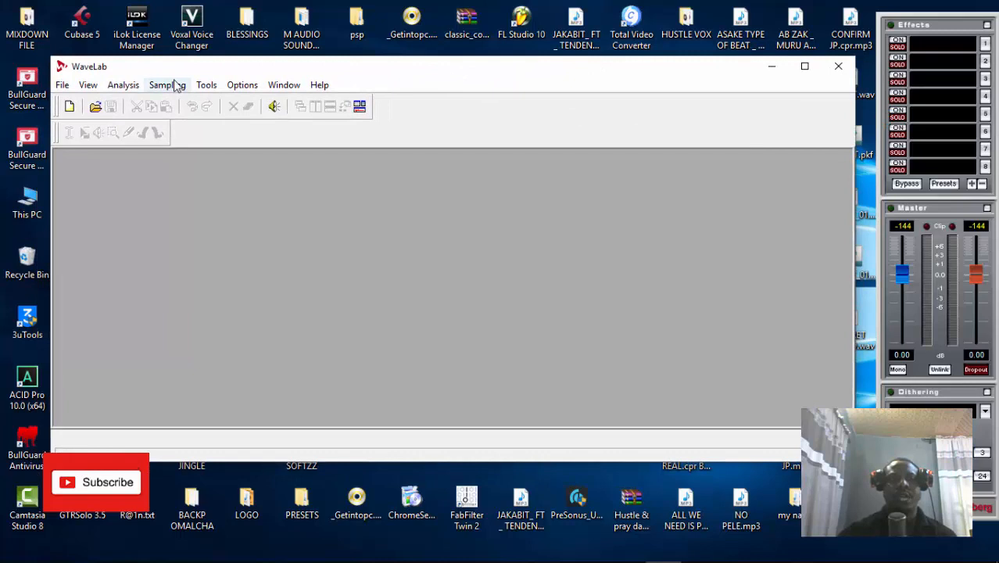
pyautogui.click(62, 86)
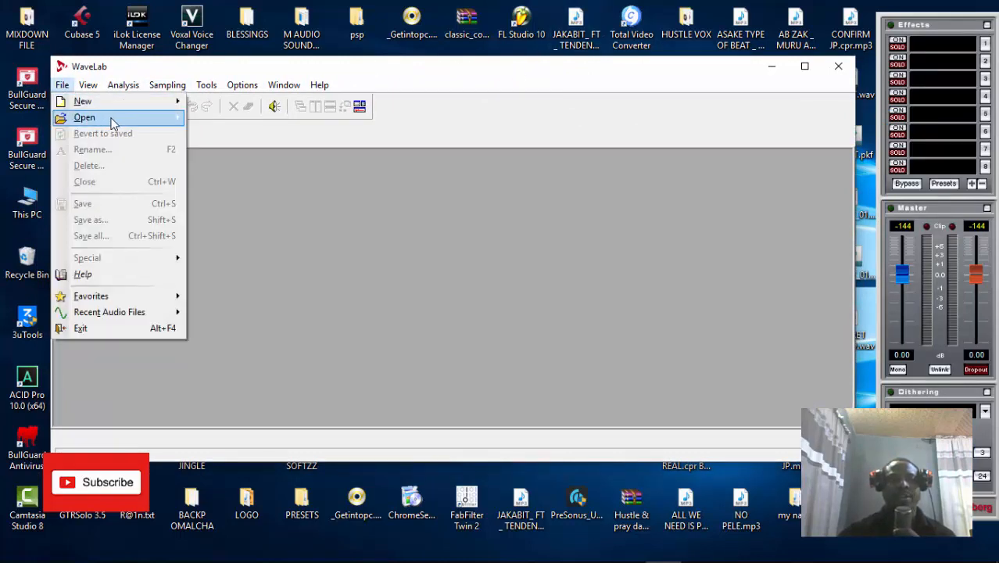
pyautogui.moveTo(90, 117)
pyautogui.click(212, 119)
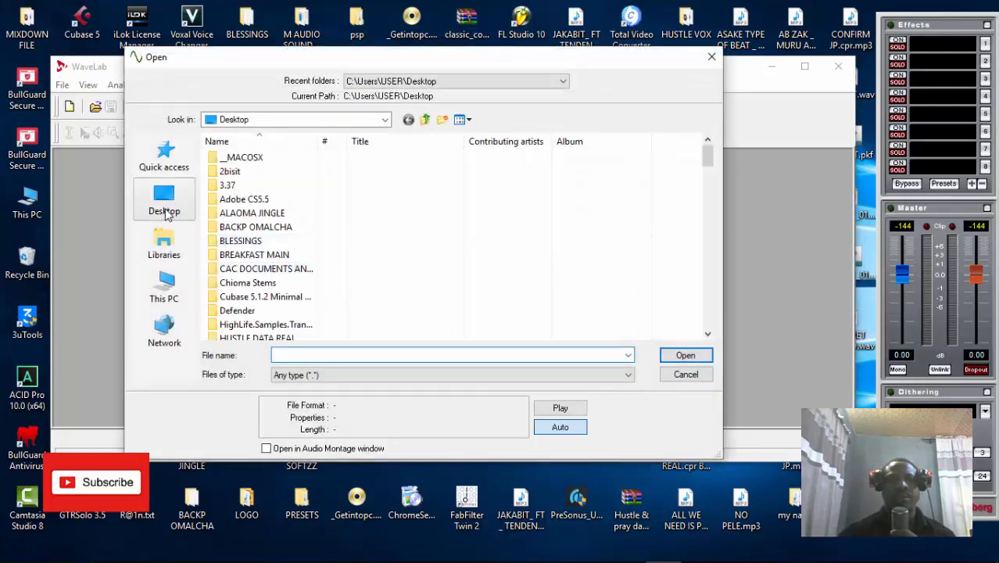
pyautogui.click(166, 215)
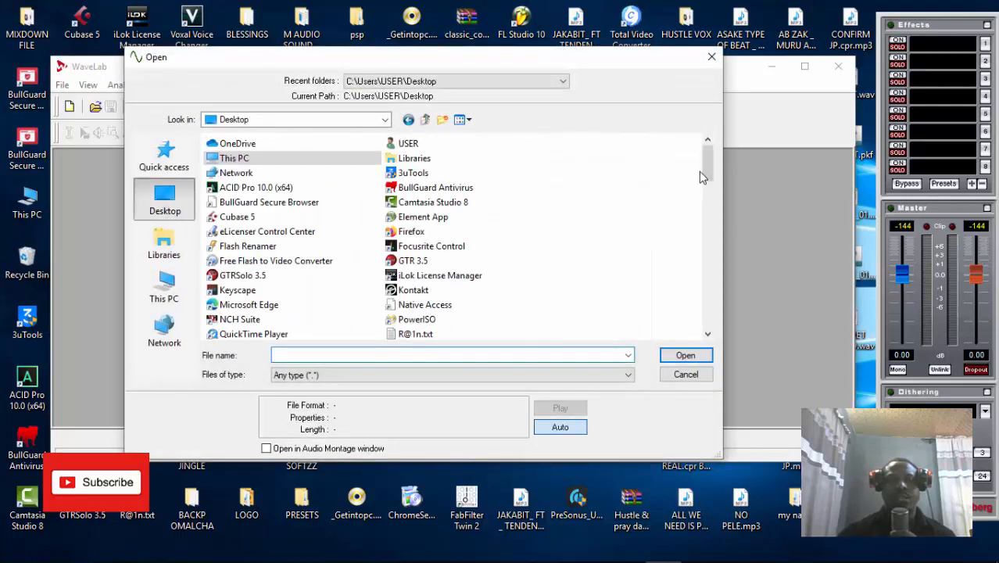
pyautogui.moveTo(707, 170); pyautogui.dragTo(744, 310)
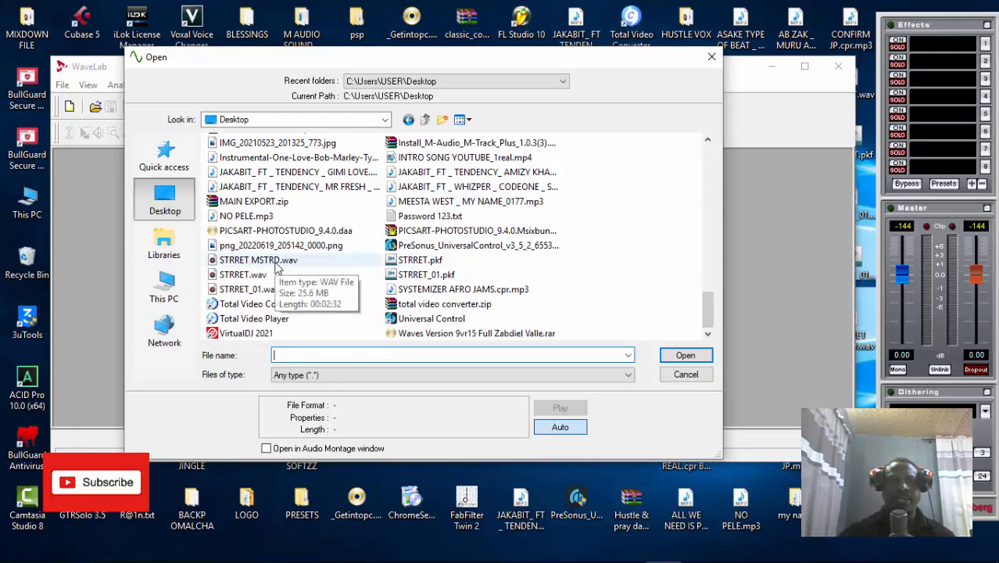
pyautogui.click(274, 265)
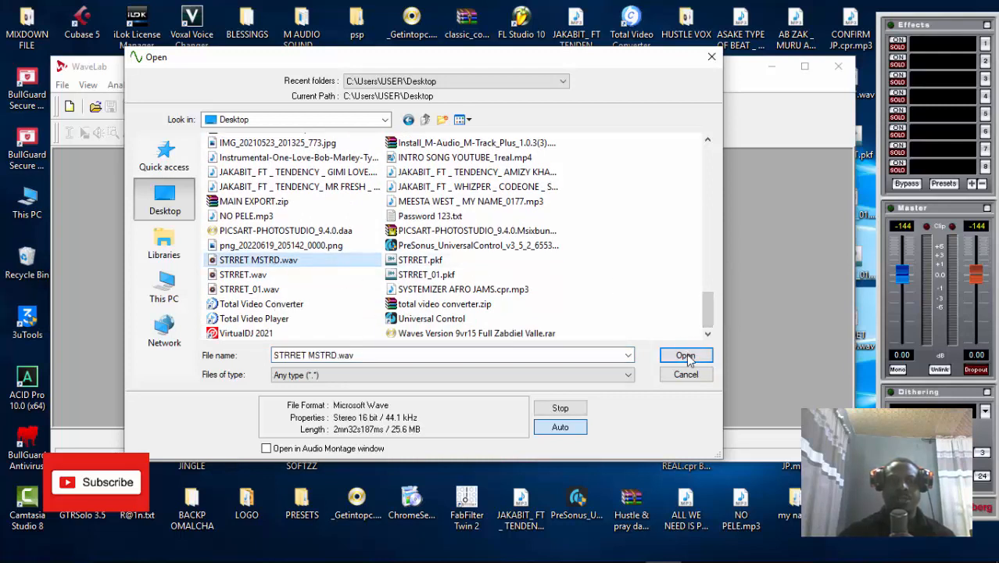
pyautogui.click(685, 355)
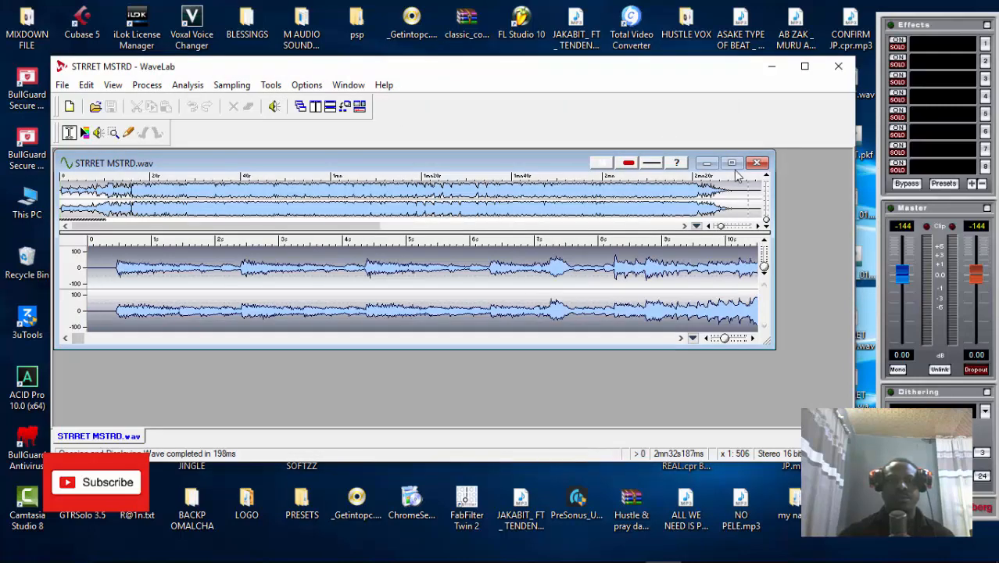
# - Show the whole waveform of STRRET MSTRD.wav and check its RMS loudness with a global analysis
pyautogui.click(732, 163)
pyautogui.moveTo(810, 420); pyautogui.dragTo(799, 423)
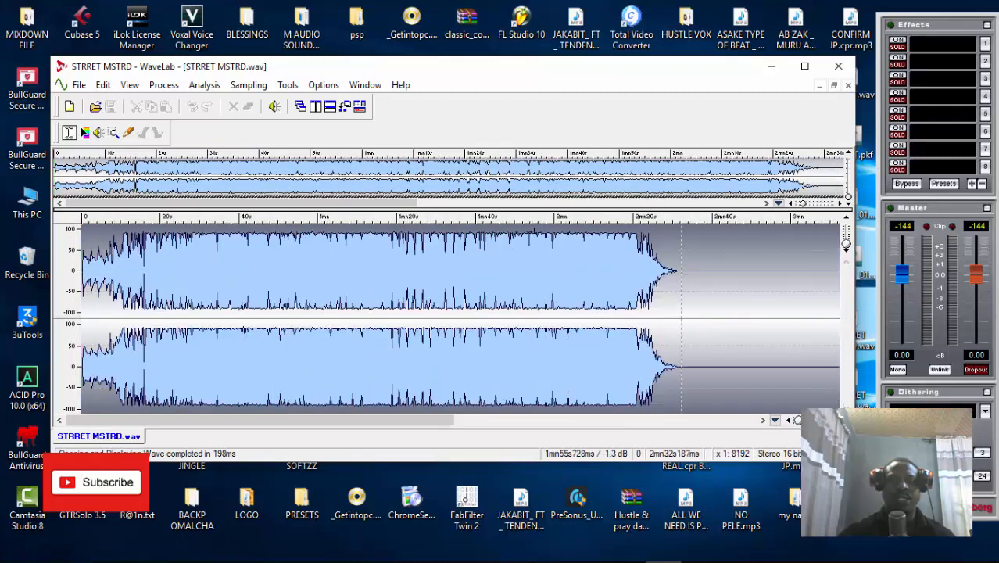
pyautogui.click(805, 66)
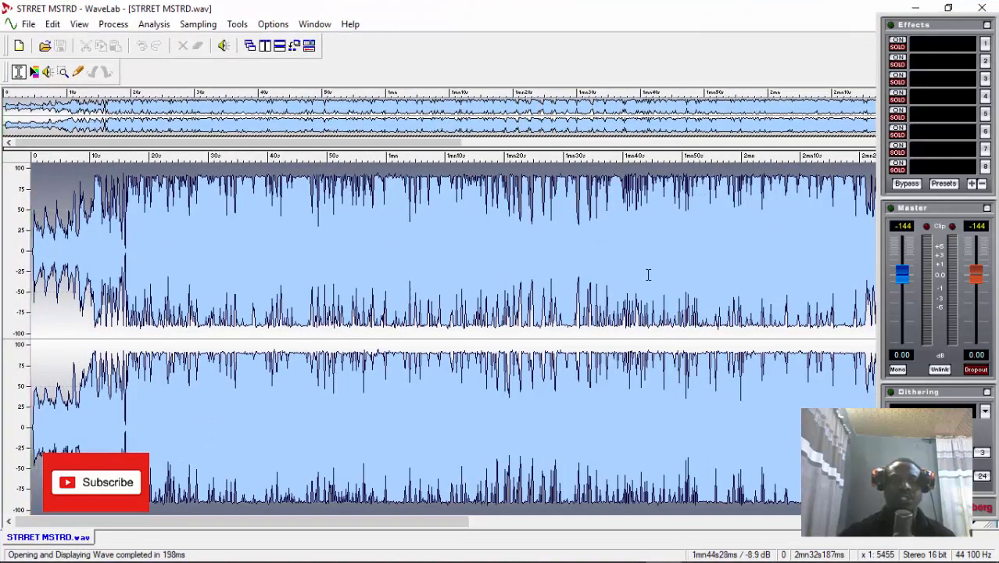
pyautogui.click(155, 25)
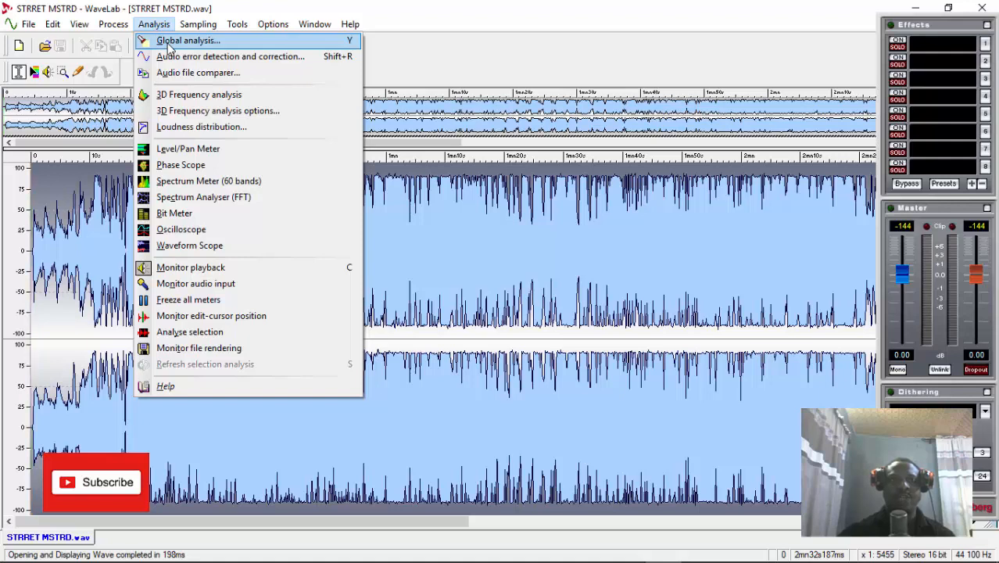
pyautogui.click(168, 41)
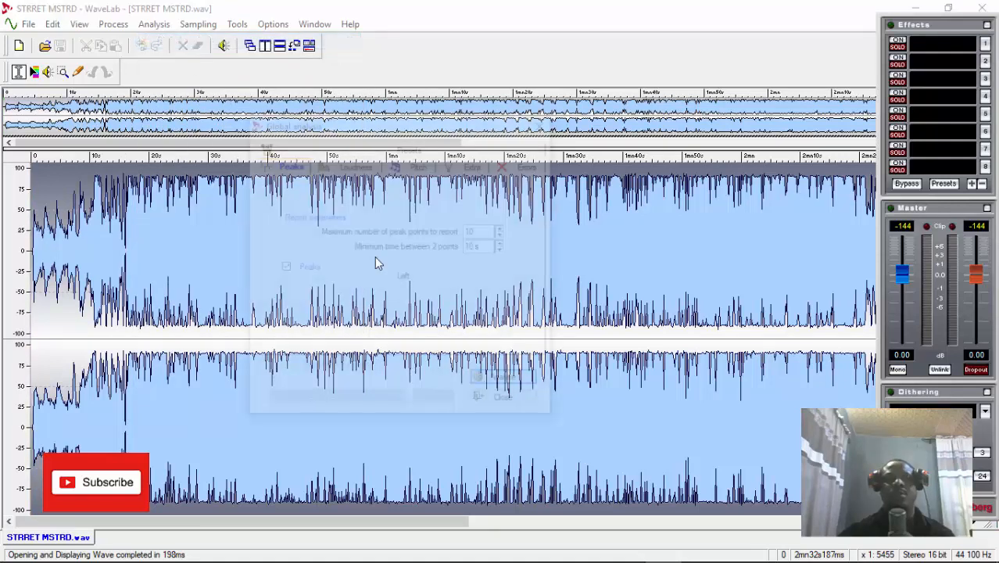
pyautogui.click(342, 166)
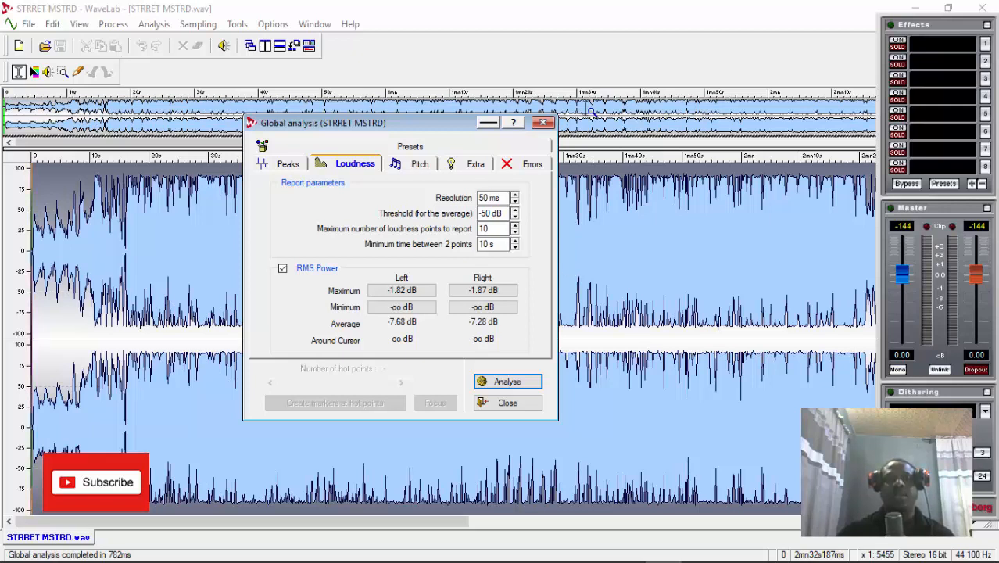
pyautogui.click(543, 122)
# - Switch to Total Video Converter, convert STRRET MSTRD.wav to Mp3 Audio on the Desktop, and close the converter
pyautogui.click(915, 10)
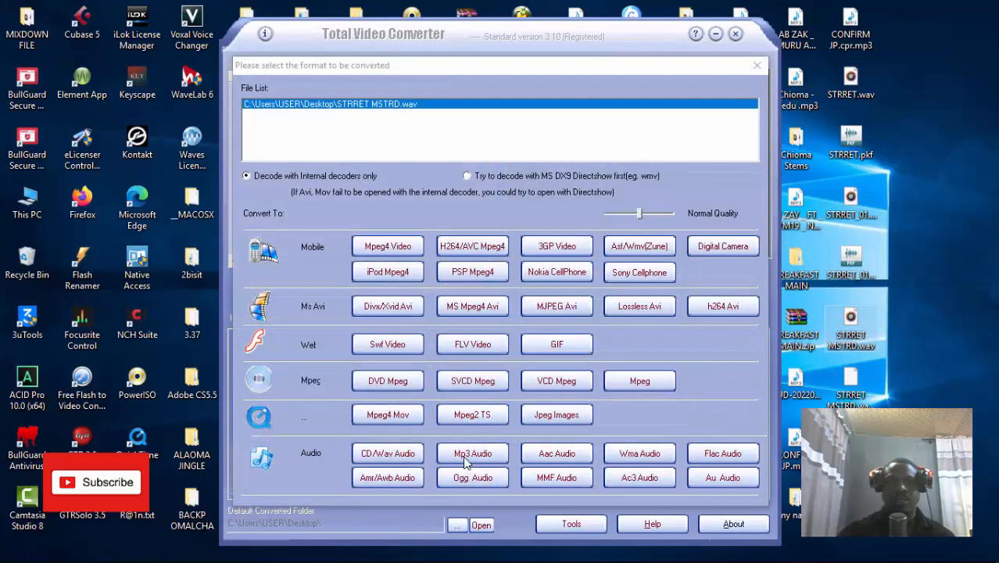
pyautogui.click(477, 457)
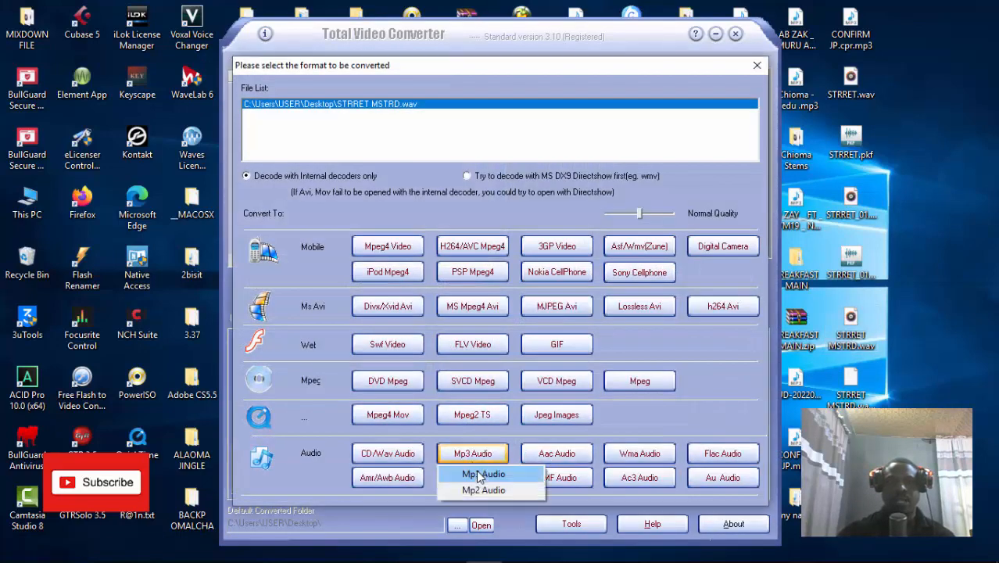
pyautogui.click(480, 476)
pyautogui.click(441, 287)
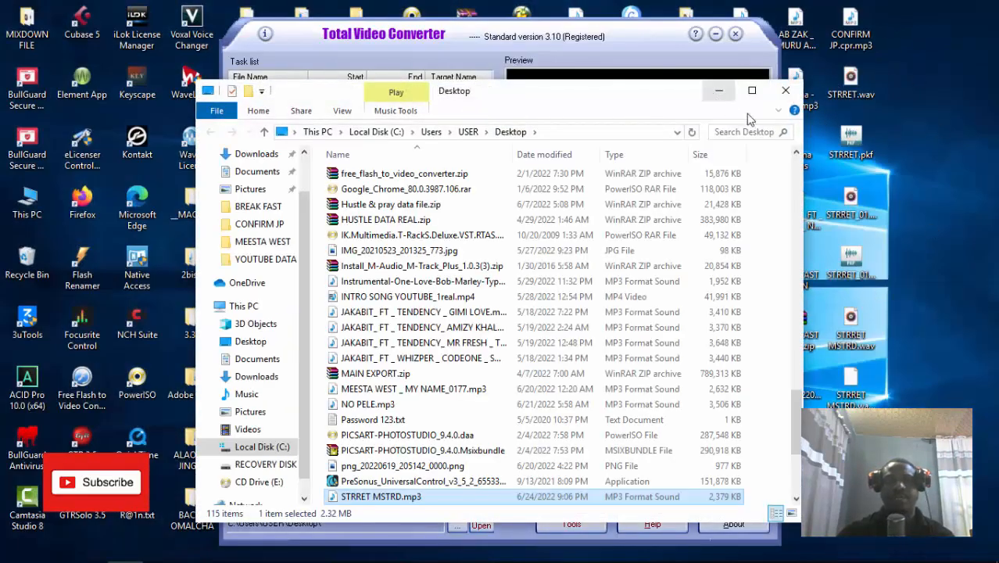
pyautogui.click(786, 90)
pyautogui.click(736, 37)
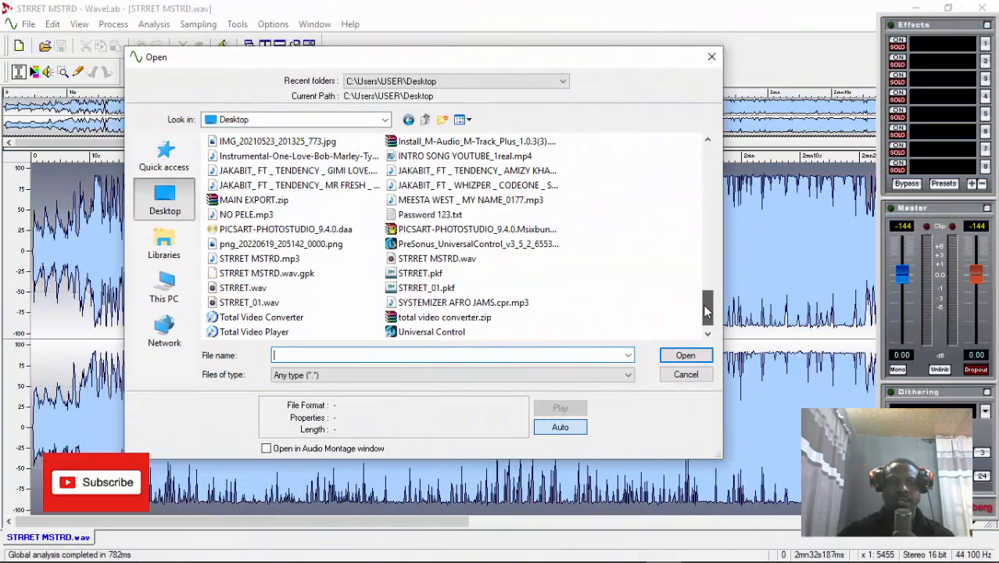
# - Open STRRET MSTRD.mp3 from the Desktop in WaveLab, close STRRET MSTRD.wav, and show the MP3's whole waveform maximized
pyautogui.click(259, 258)
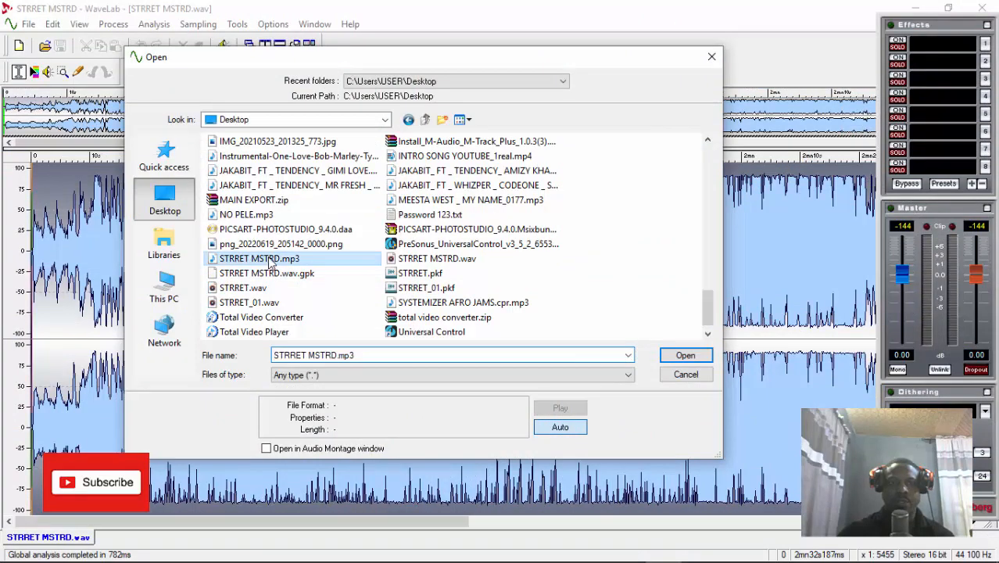
pyautogui.doubleClick(259, 258)
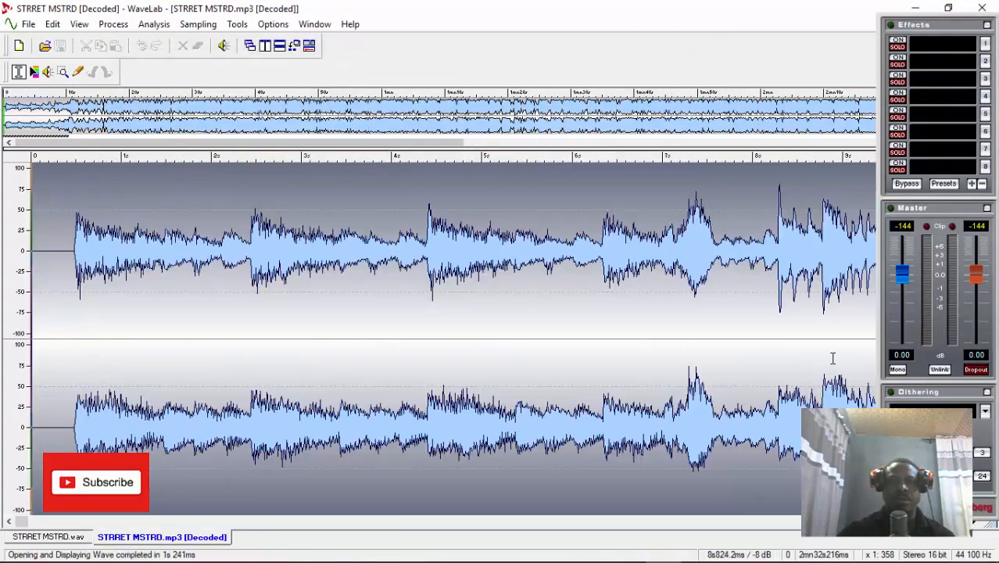
pyautogui.moveTo(935, 24); pyautogui.dragTo(951, 56)
pyautogui.click(980, 26)
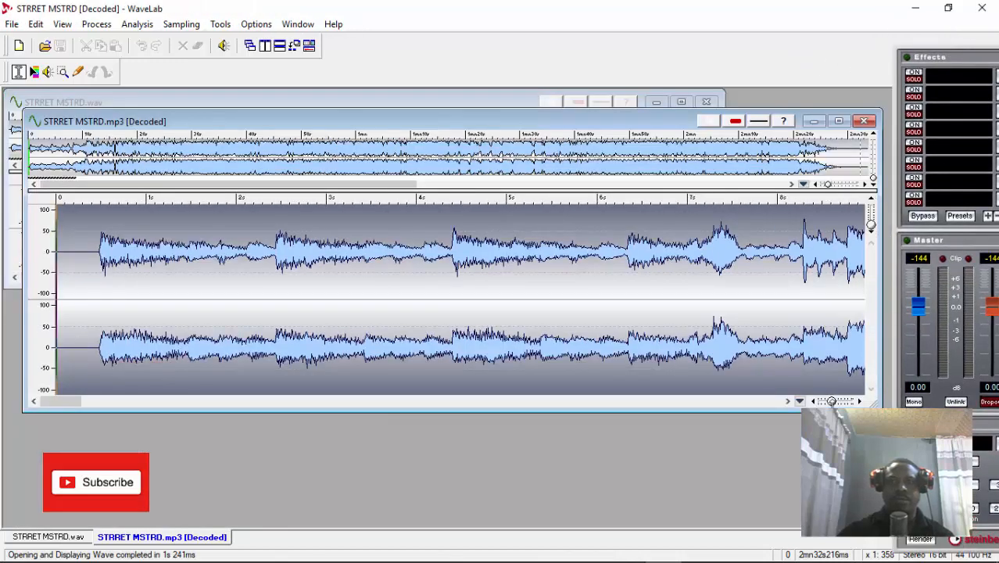
pyautogui.click(830, 401)
pyautogui.click(821, 401)
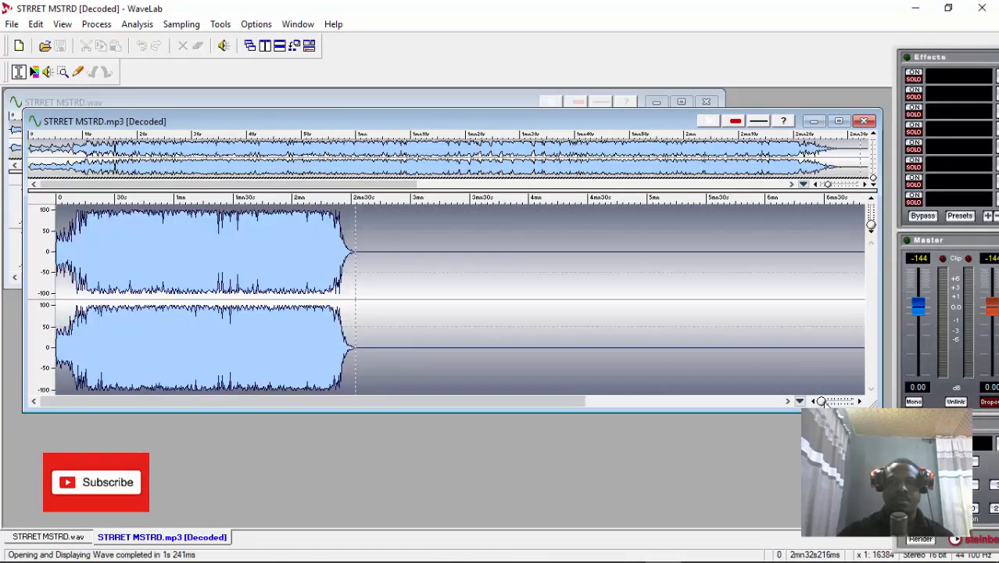
pyautogui.click(706, 102)
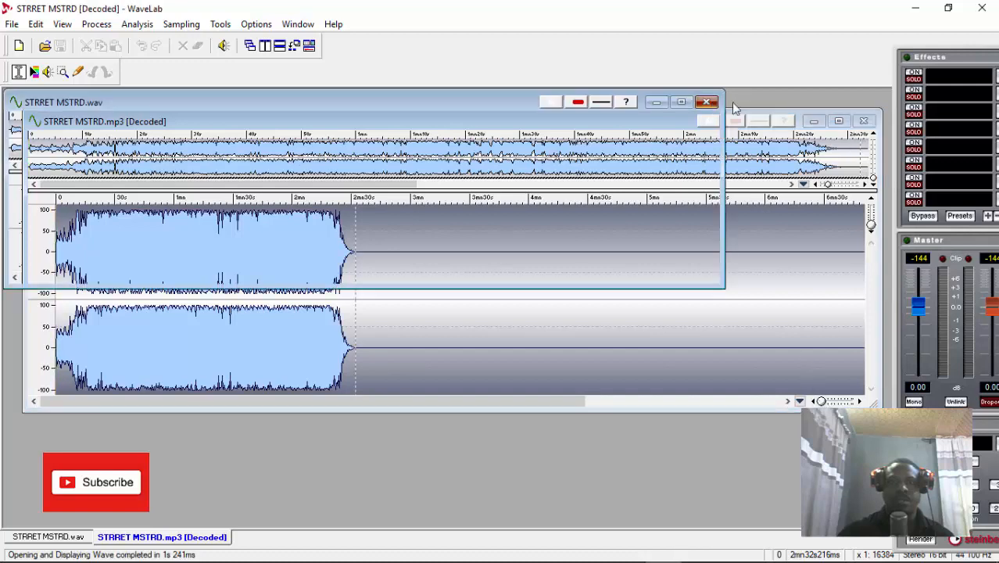
pyautogui.click(838, 122)
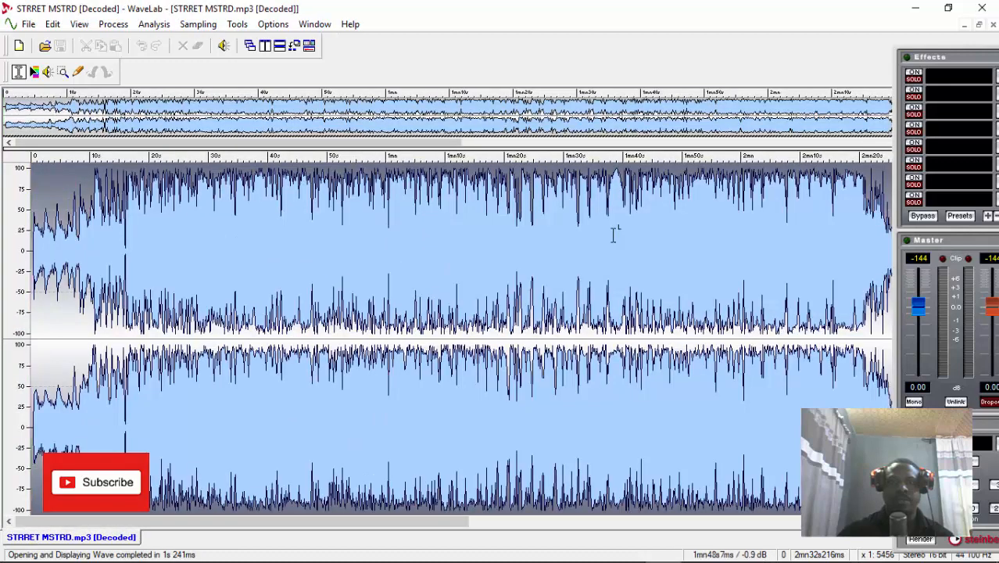
# - Check the RMS loudness of STRRET MSTRD.mp3 with a global analysis, close the file, and minimize WaveLab
pyautogui.click(157, 25)
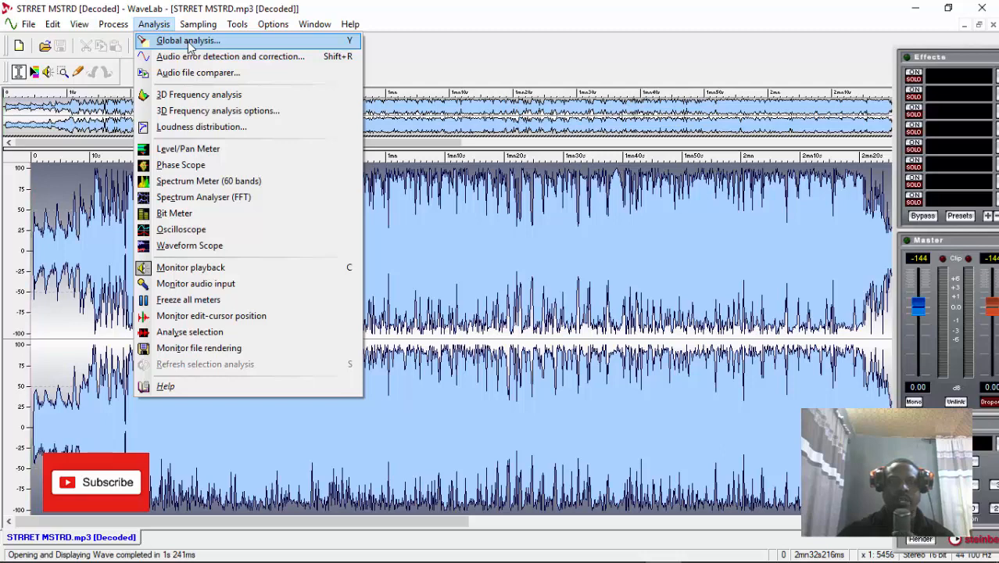
pyautogui.click(183, 40)
pyautogui.click(356, 165)
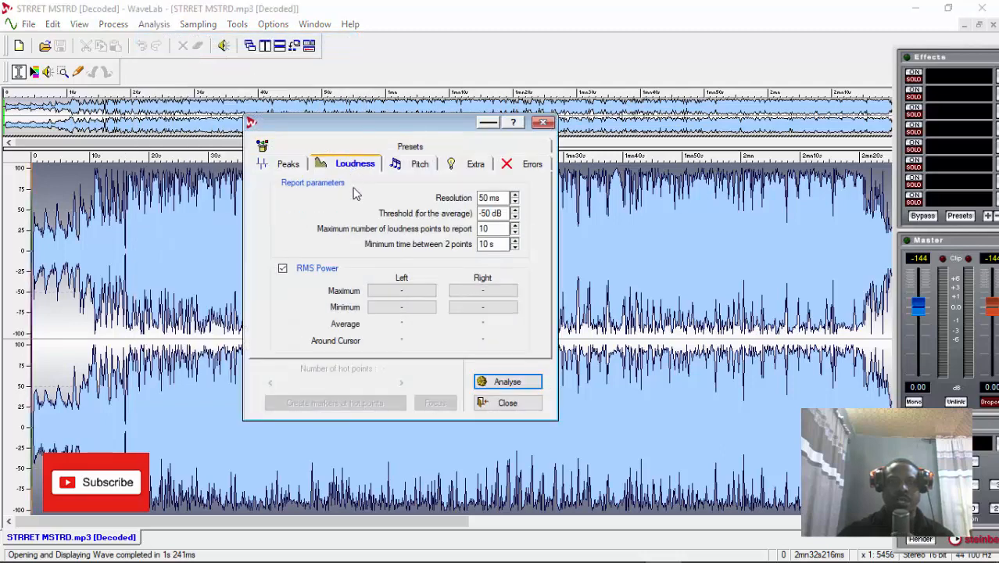
pyautogui.click(514, 385)
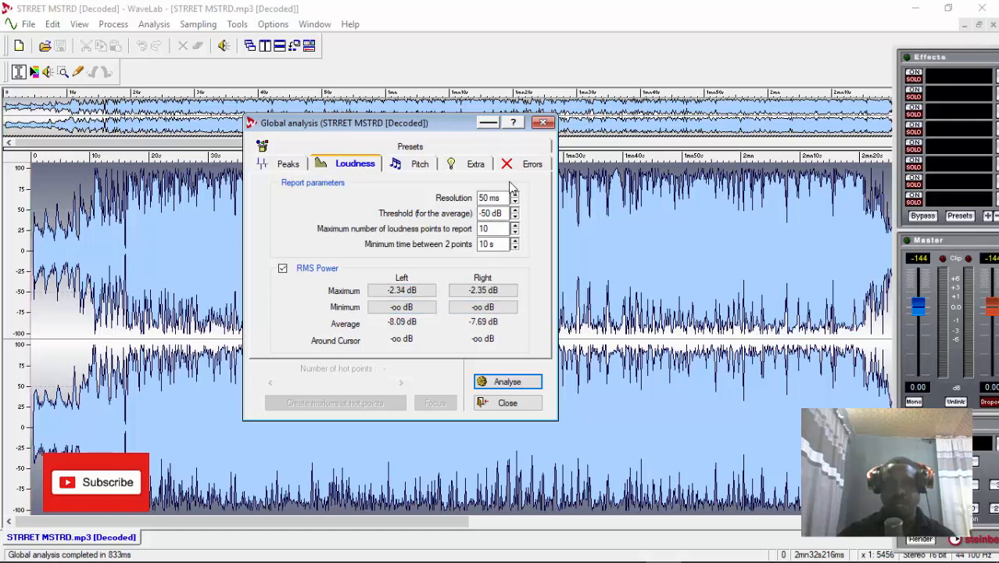
pyautogui.click(543, 123)
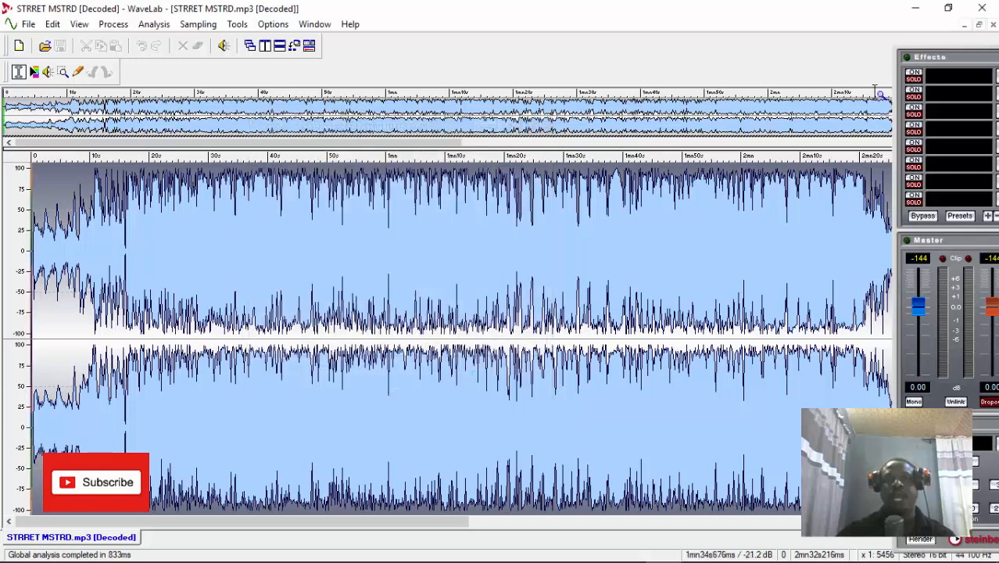
pyautogui.click(993, 25)
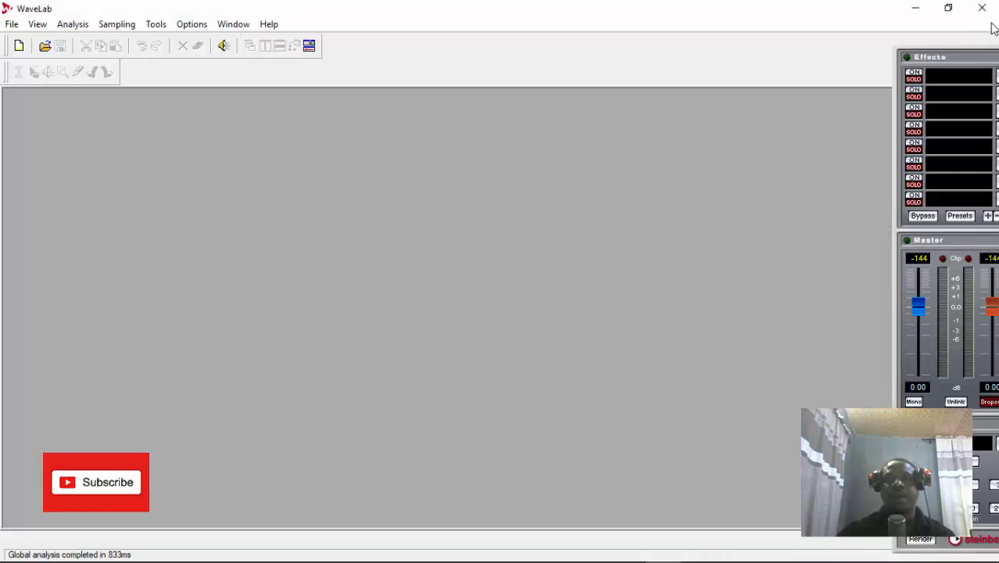
pyautogui.click(915, 8)
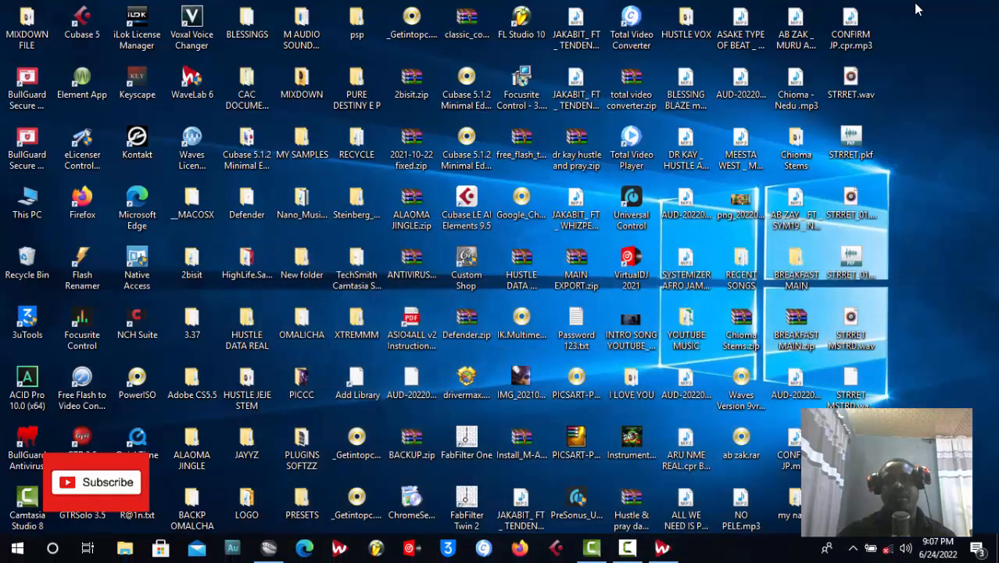